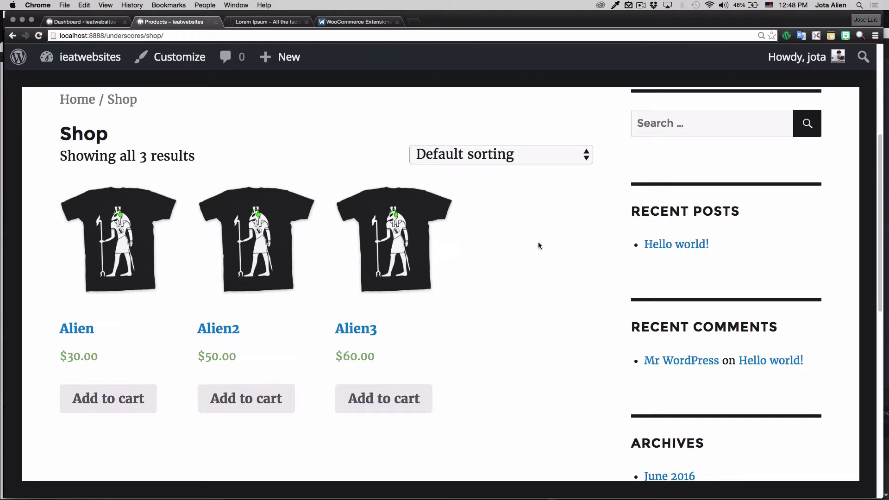
# Switch to the site's WordPress dashboard and open the WooCommerce settings
pyautogui.scroll(-1, 538, 242)
pyautogui.click(92, 26)
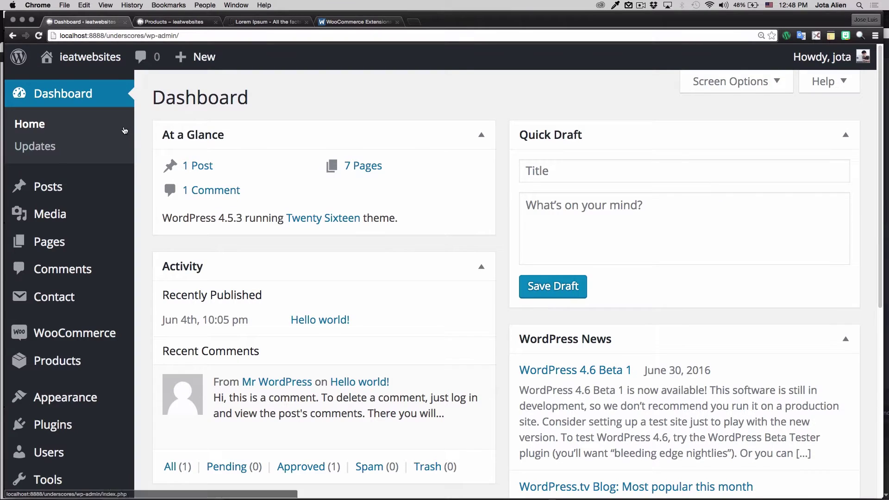
pyautogui.moveTo(139, 186)
pyautogui.scroll(-1, 145, 175)
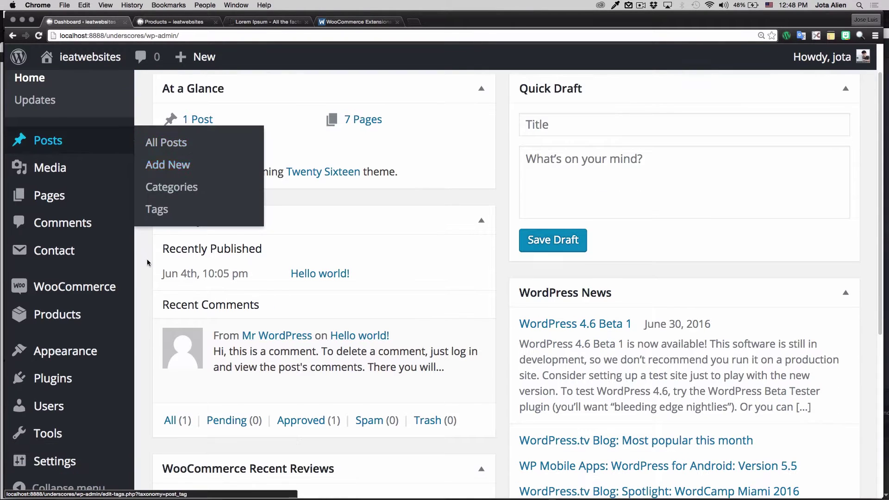
pyautogui.scroll(-3, 140, 262)
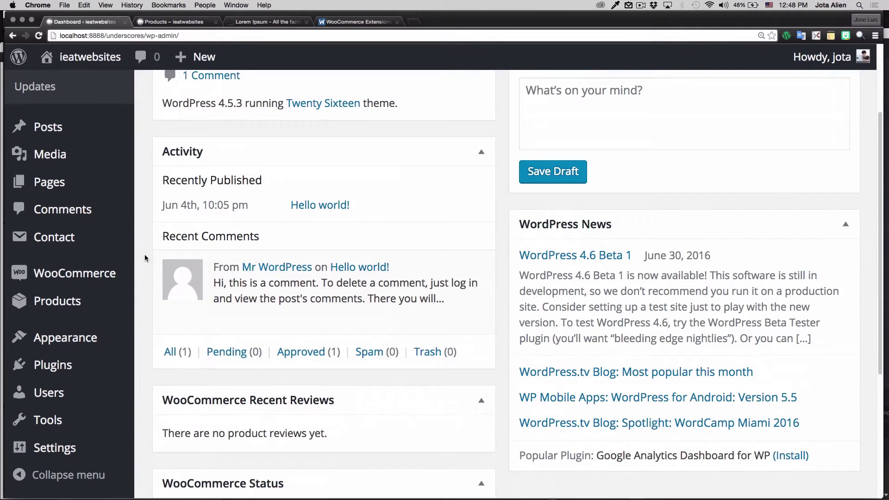
pyautogui.scroll(-5, 145, 257)
pyautogui.moveTo(70, 276)
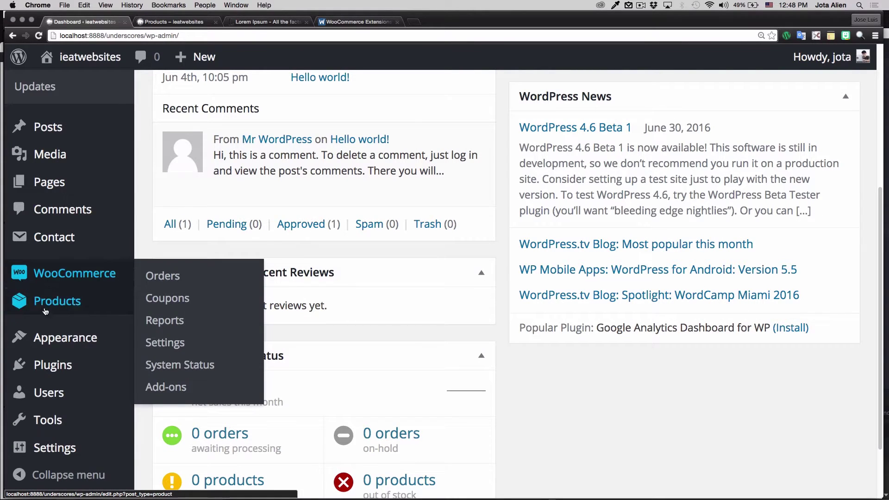
pyautogui.moveTo(81, 307)
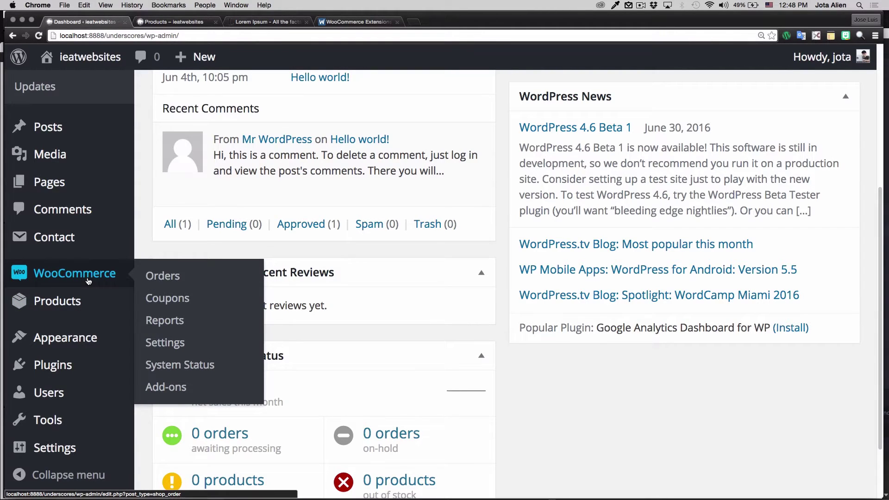
pyautogui.click(175, 345)
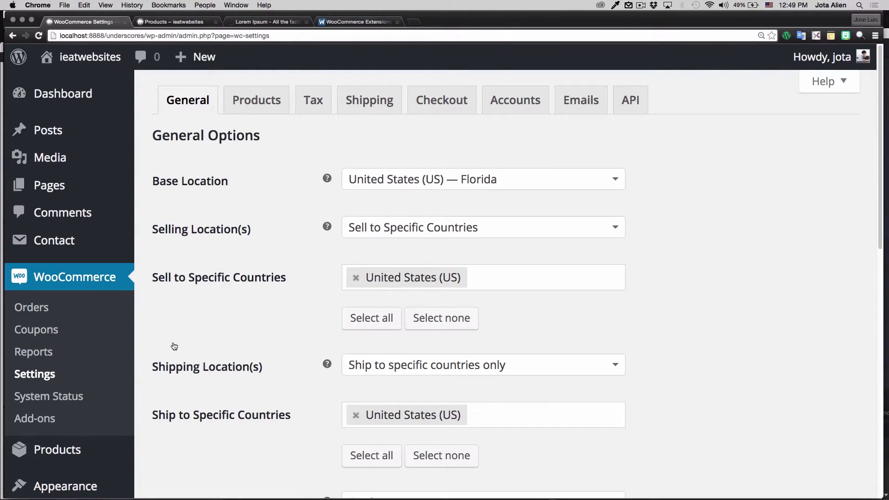
# Review the General options in the WooCommerce settings, from selling and shipping locations down to the currency options
pyautogui.scroll(-1, 432, 190)
pyautogui.scroll(-5, 315, 231)
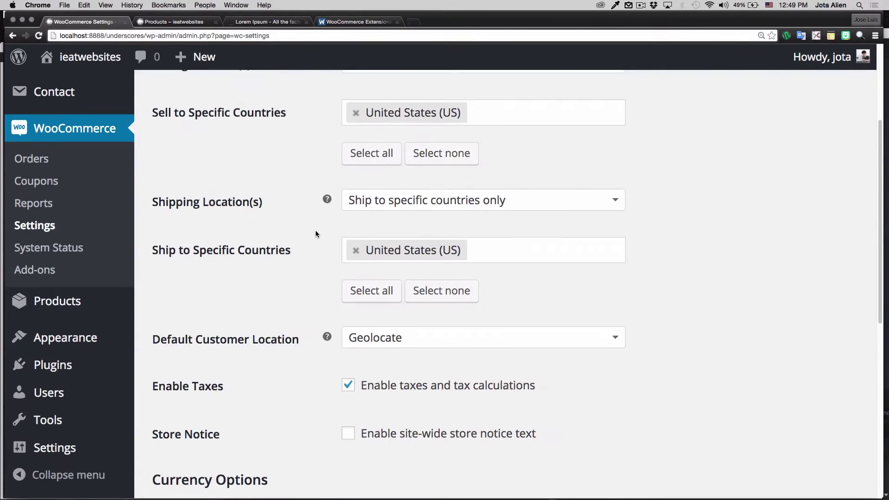
pyautogui.scroll(-10, 310, 337)
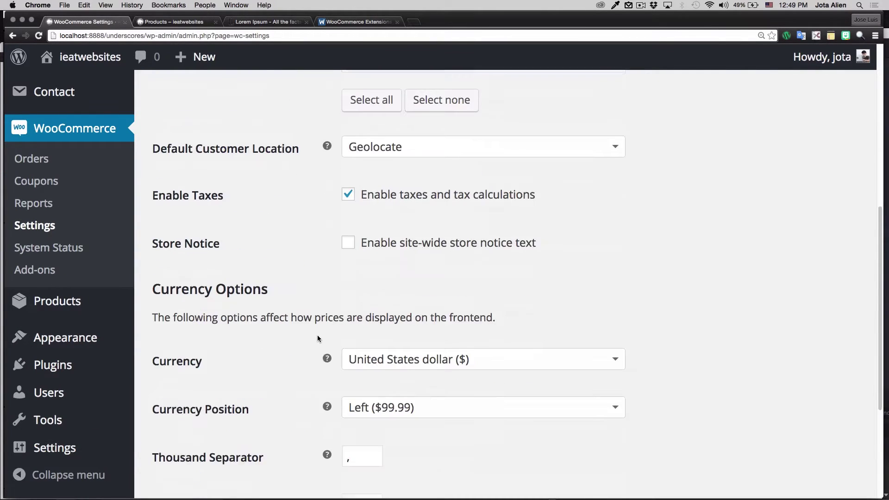
pyautogui.scroll(-3, 318, 337)
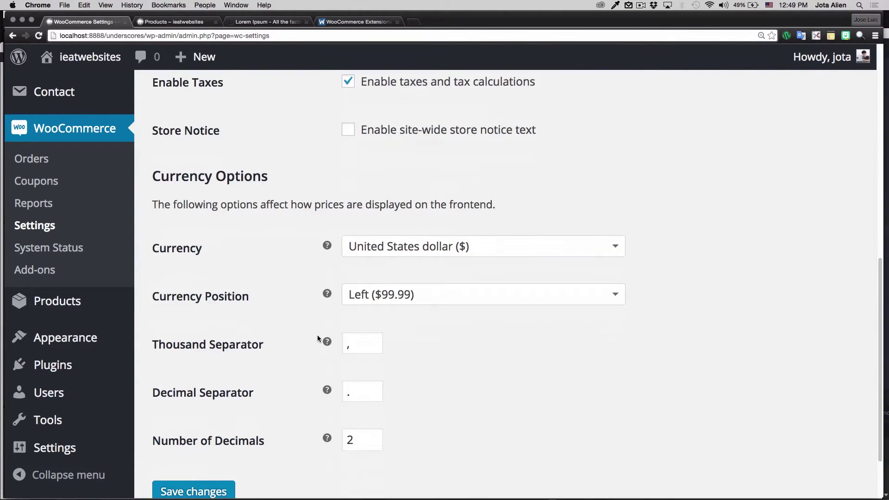
pyautogui.scroll(18, 312, 329)
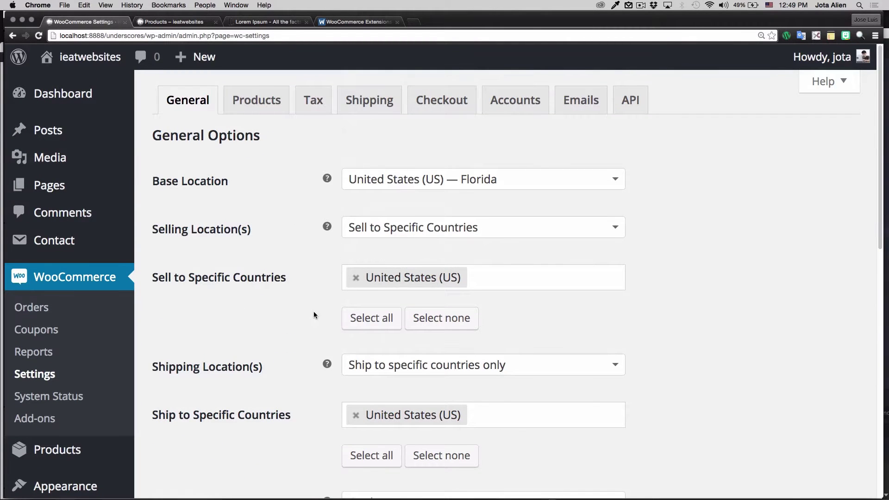
# Look through the Products, Tax and Shipping sections of the WooCommerce settings
pyautogui.click(256, 101)
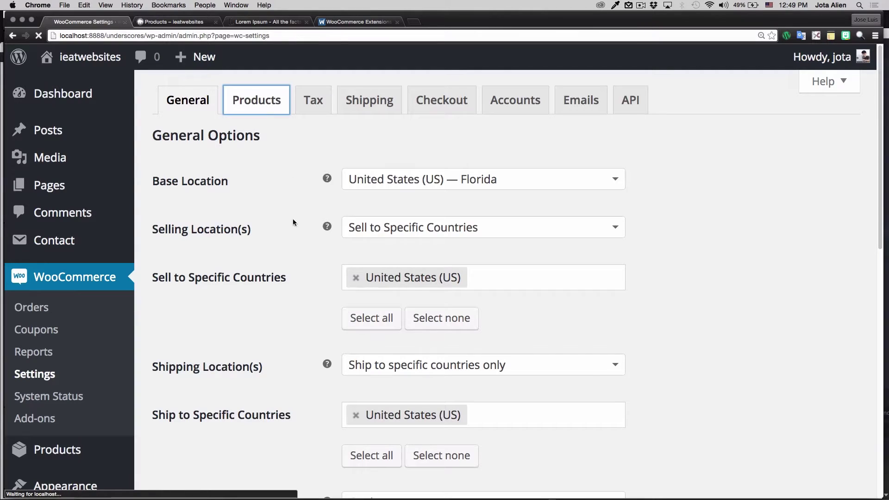
pyautogui.scroll(-2, 293, 219)
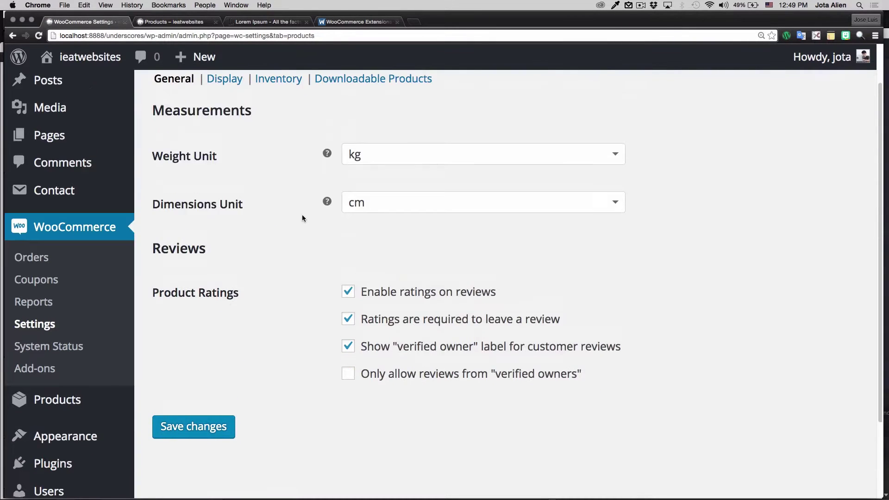
pyautogui.scroll(2, 287, 173)
pyautogui.click(313, 99)
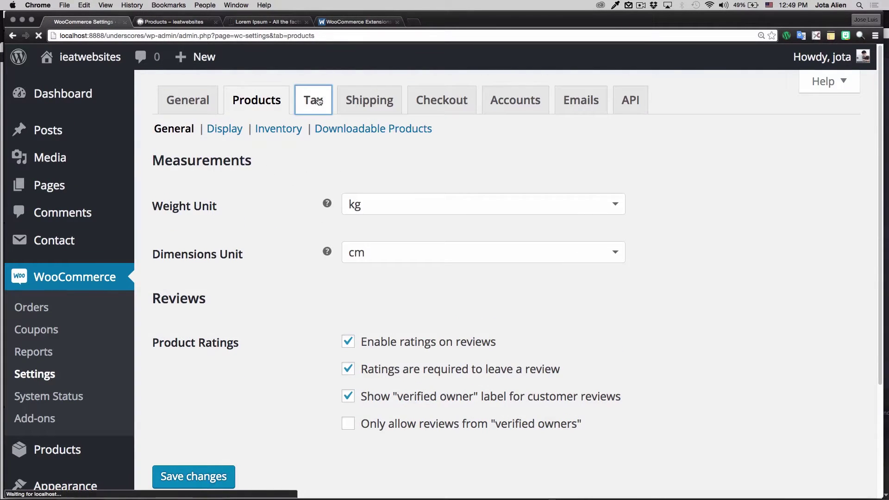
pyautogui.click(378, 101)
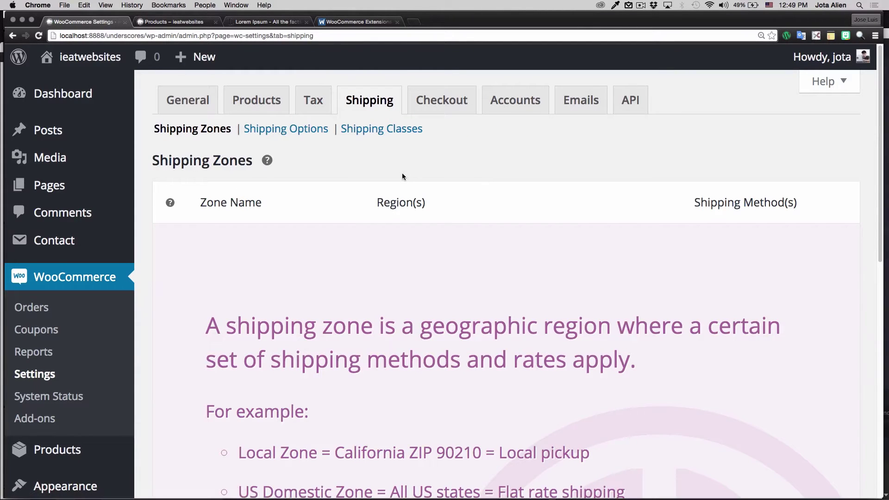
pyautogui.click(317, 101)
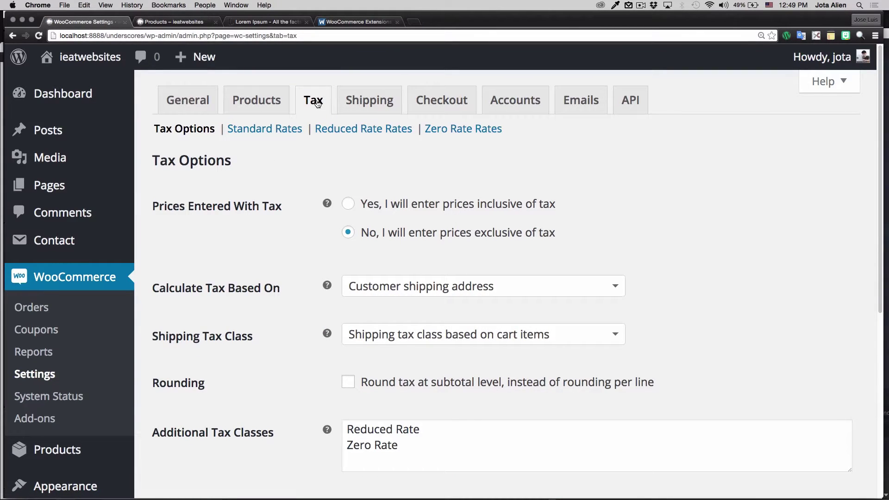
pyautogui.click(370, 101)
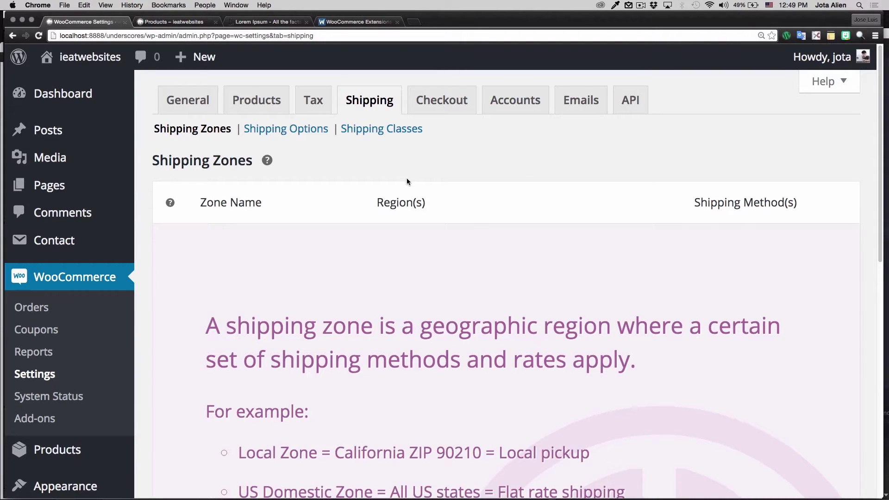
# Open the Checkout settings and review the checkout options down to the list of payment gateways
pyautogui.click(440, 100)
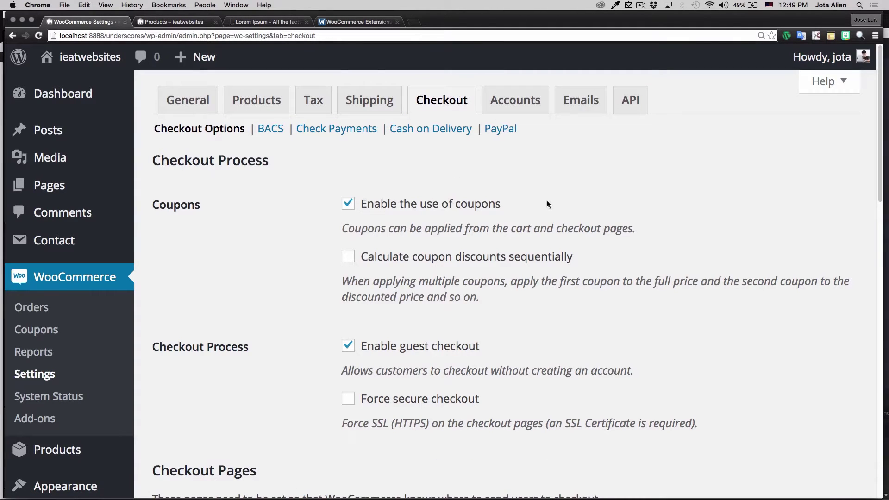
pyautogui.scroll(-1, 546, 203)
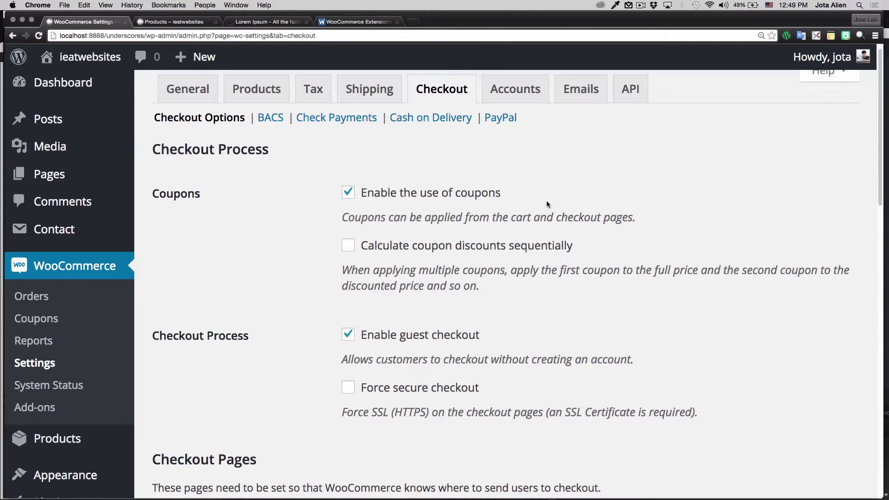
pyautogui.scroll(-1, 547, 204)
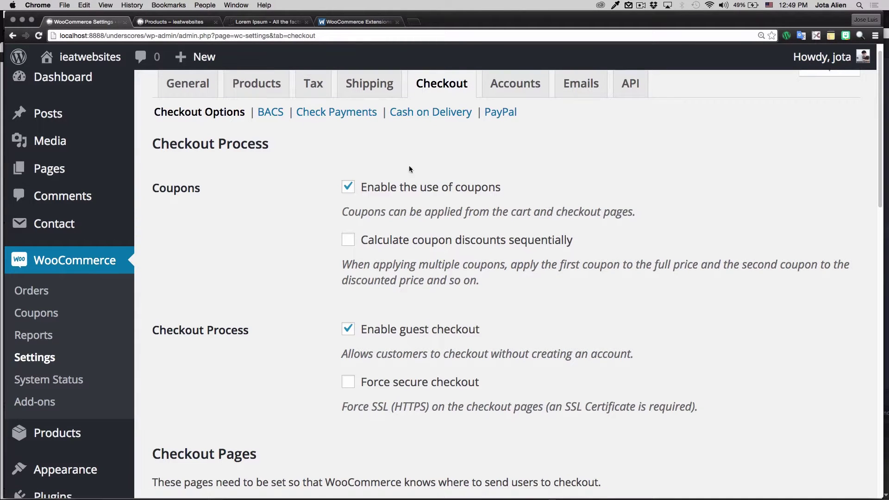
pyautogui.scroll(-10, 540, 202)
pyautogui.scroll(-10, 540, 203)
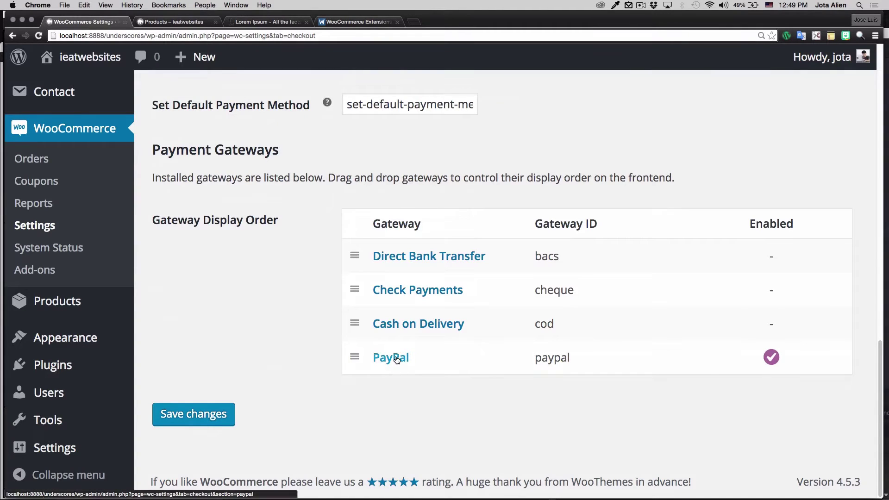
# Open the PayPal gateway settings and examine the PayPal email, sandbox and advanced options
pyautogui.click(400, 359)
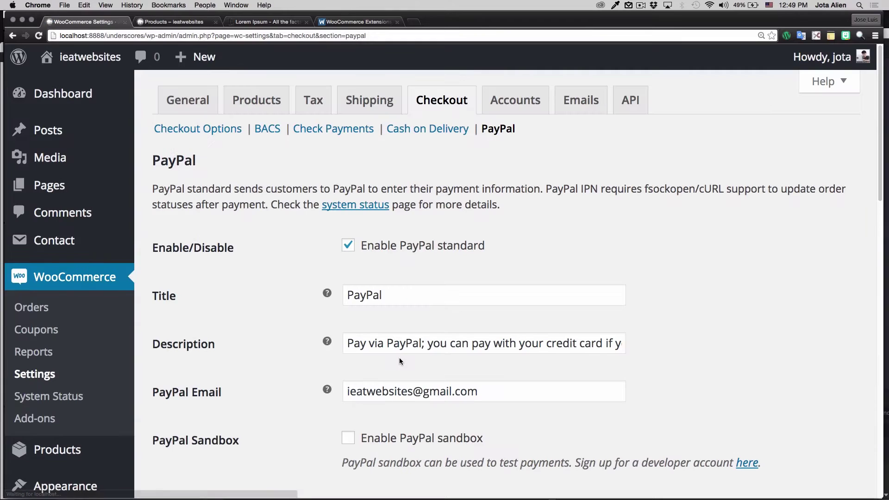
pyautogui.scroll(-4, 657, 342)
pyautogui.scroll(-5, 477, 342)
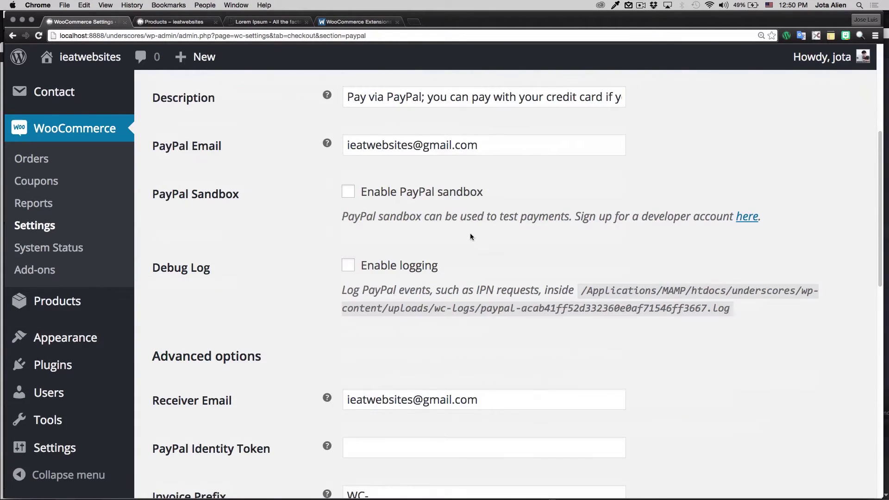
pyautogui.scroll(2, 468, 249)
pyautogui.moveTo(478, 190); pyautogui.dragTo(343, 196)
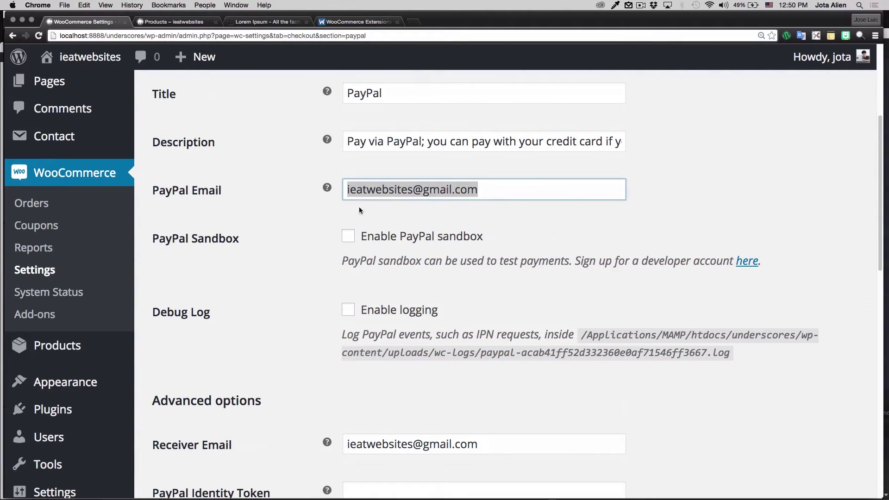
pyautogui.click(568, 233)
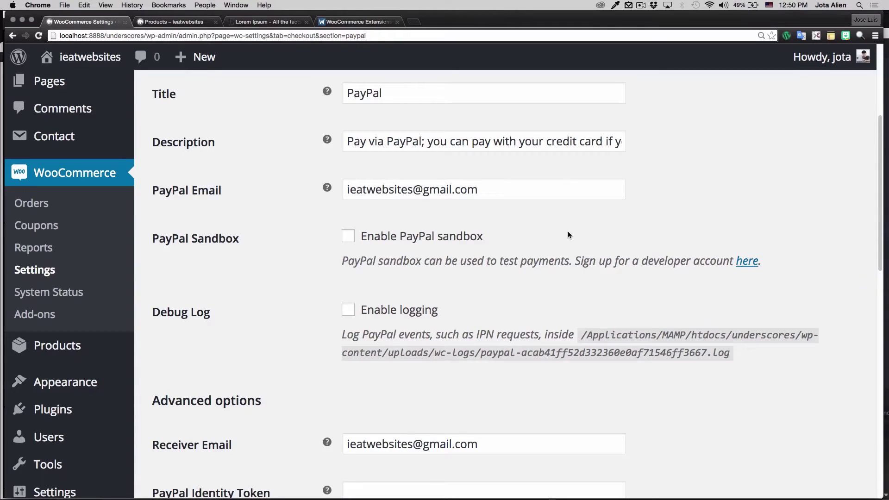
pyautogui.scroll(-8, 630, 277)
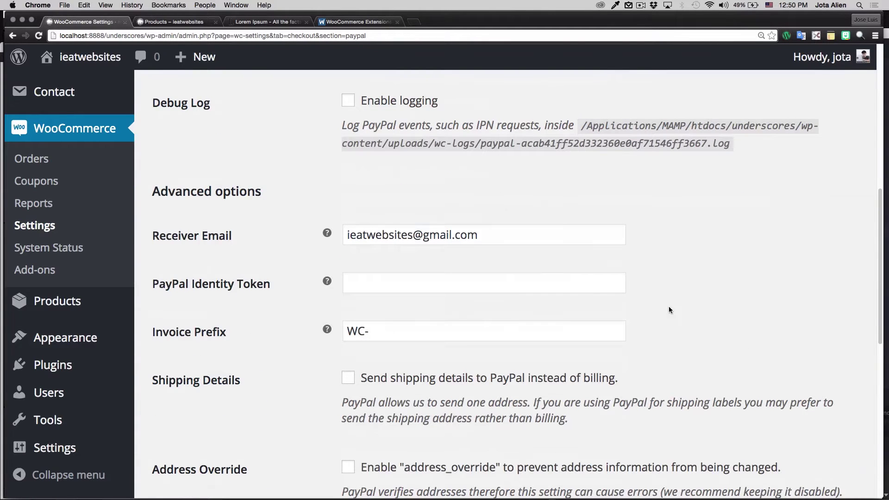
pyautogui.scroll(10, 669, 309)
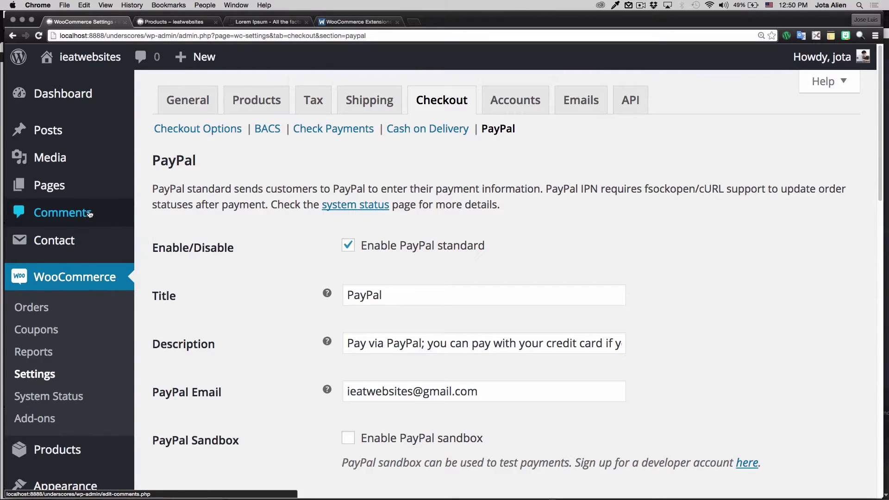
# Open the Products list in the WordPress admin and look over the existing shirt products
pyautogui.moveTo(73, 187)
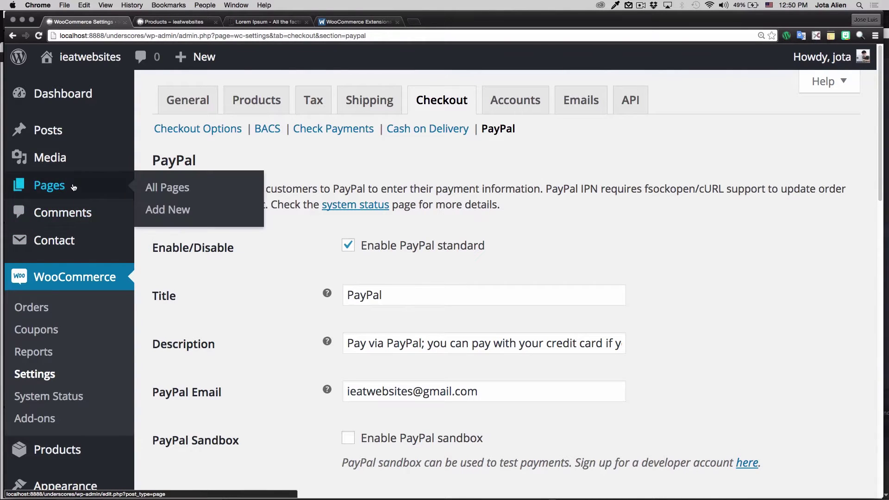
pyautogui.scroll(-3, 70, 289)
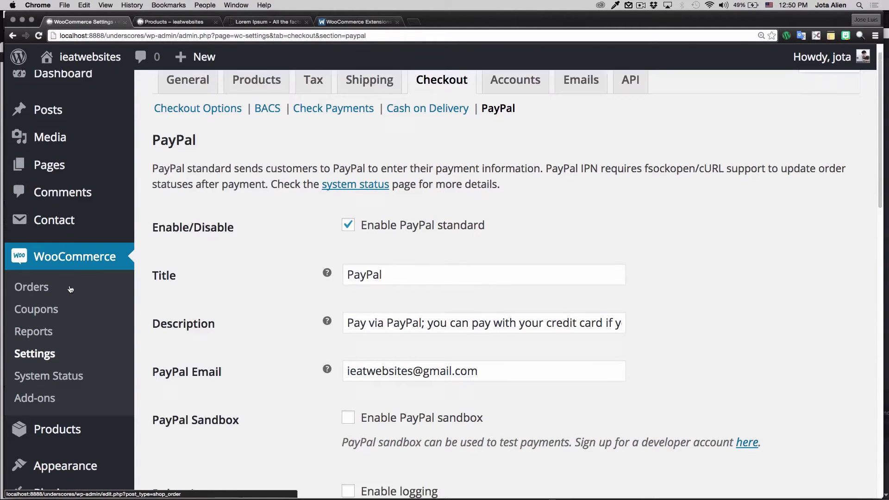
pyautogui.moveTo(76, 368)
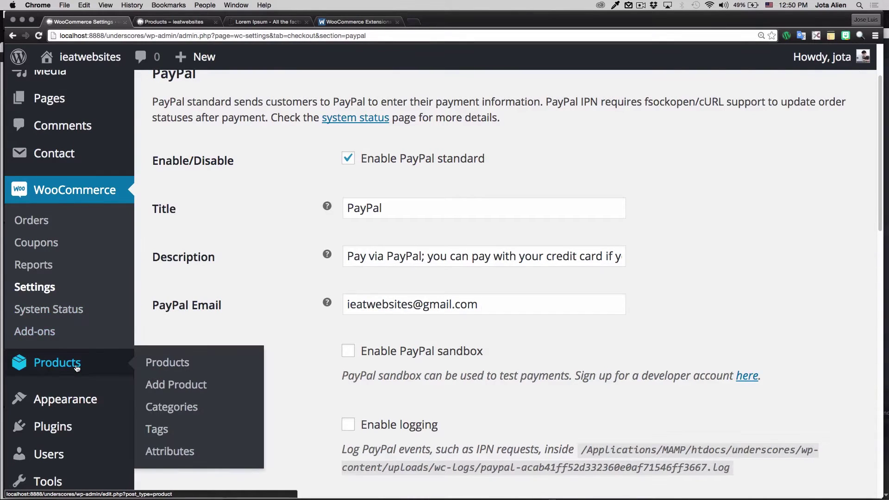
pyautogui.click(149, 366)
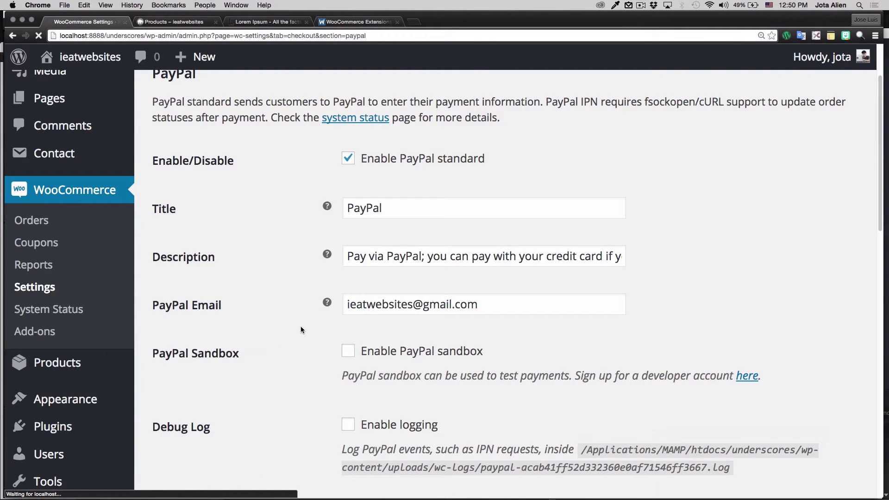
pyautogui.scroll(-2, 347, 306)
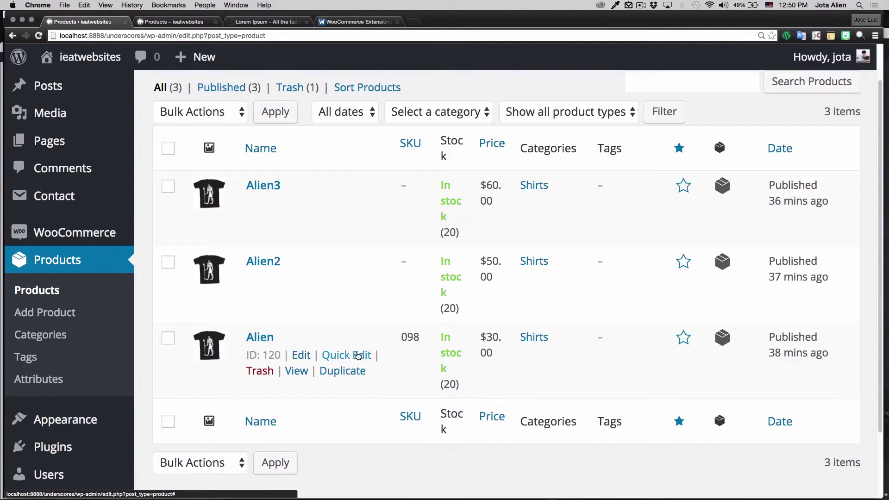
pyautogui.scroll(2, 341, 320)
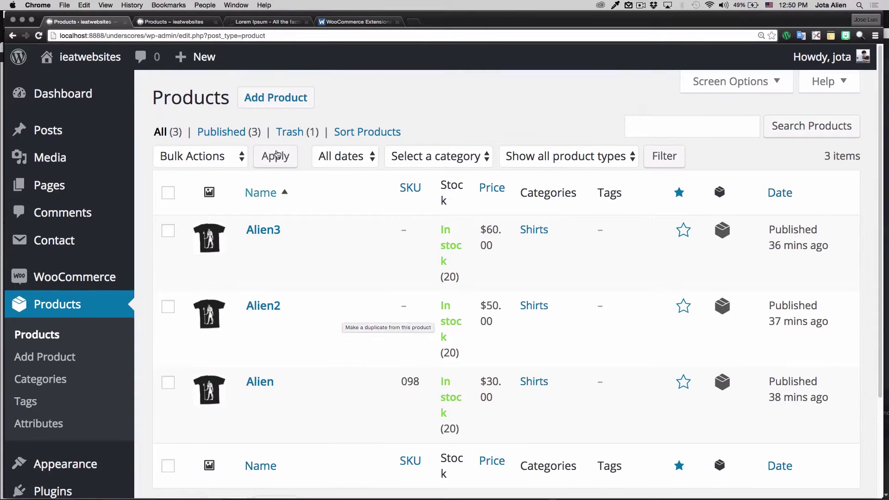
# Start adding a new product and look over its blank form down to the Product Short Description
pyautogui.click(276, 102)
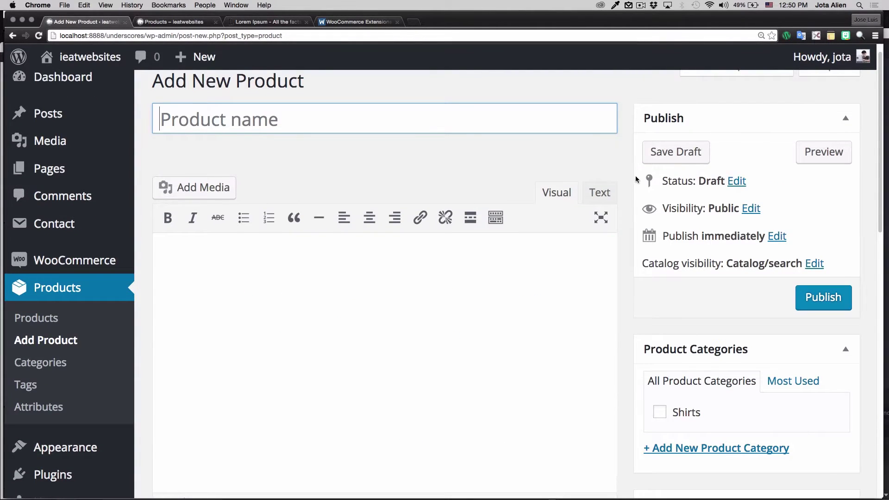
pyautogui.scroll(-6, 627, 176)
pyautogui.scroll(-8, 630, 189)
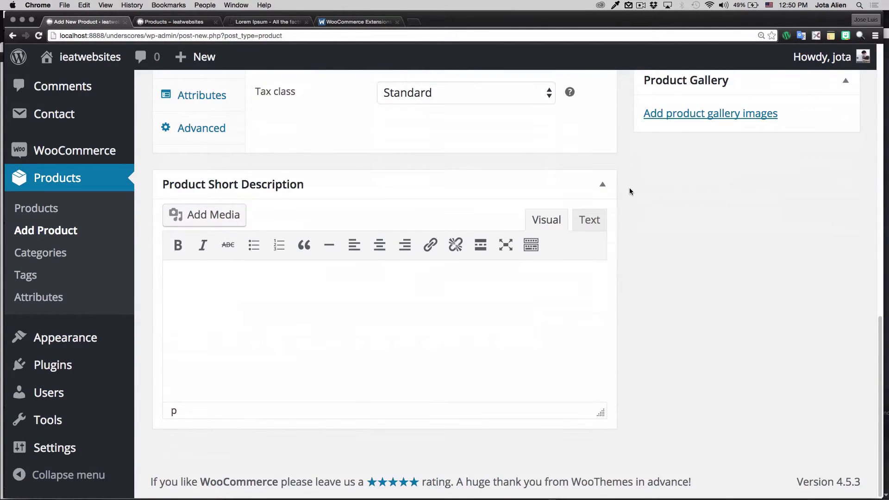
pyautogui.scroll(14, 630, 190)
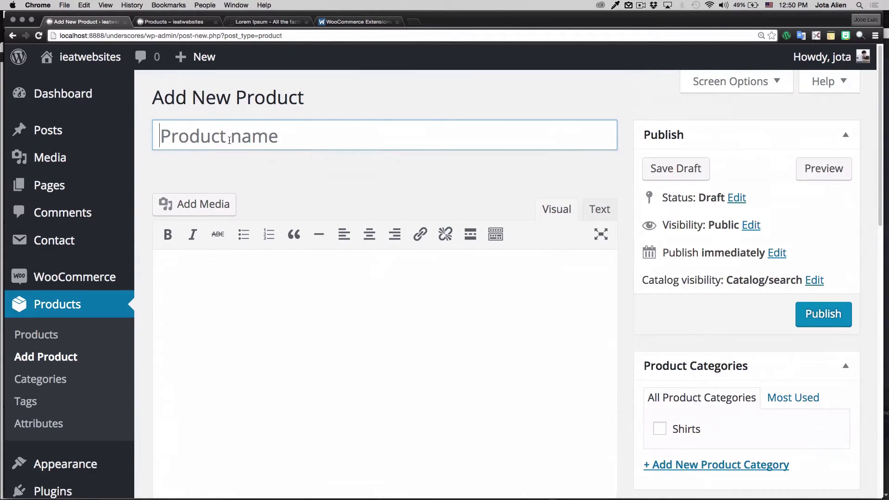
# Name the new product Alien5
pyautogui.click(229, 136)
pyautogui.write('Alien5')
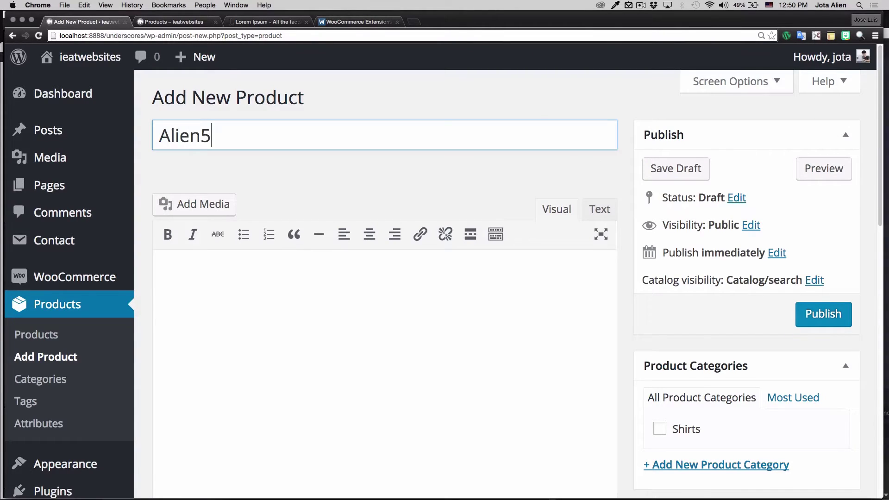
pyautogui.click(254, 180)
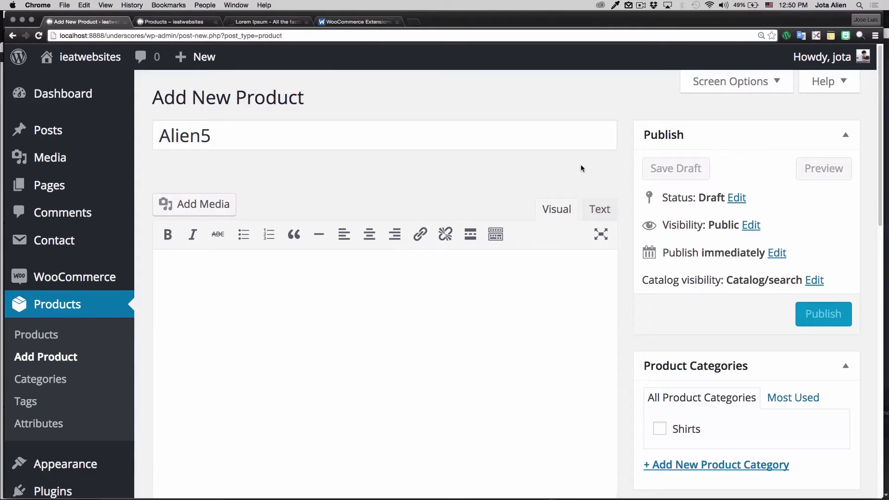
# Fill the product's main description with the standard Lorem Ipsum passage copied from the open lipsum.com page
pyautogui.scroll(-3, 349, 227)
pyautogui.click(349, 227)
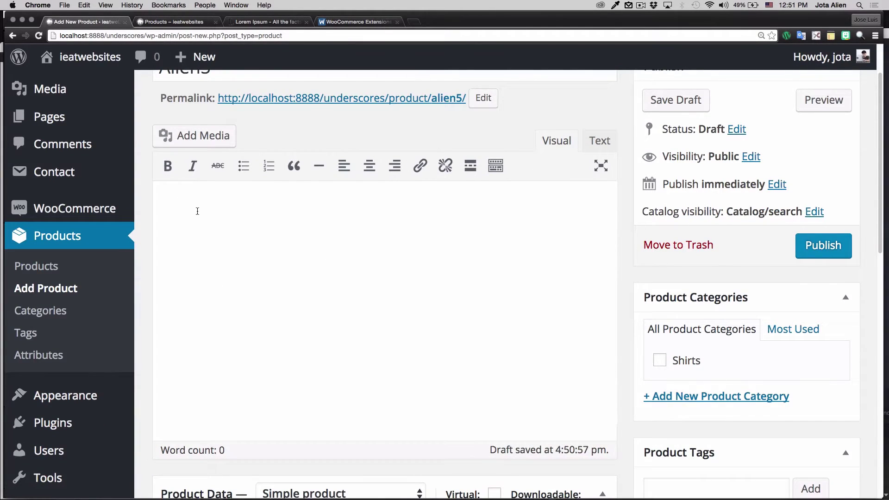
pyautogui.click(250, 25)
pyautogui.scroll(-3, 268, 216)
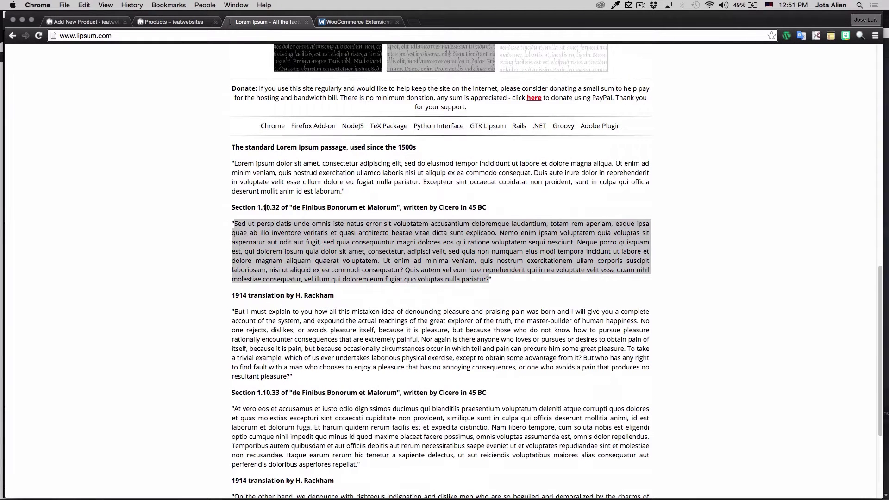
pyautogui.moveTo(233, 164); pyautogui.dragTo(340, 192)
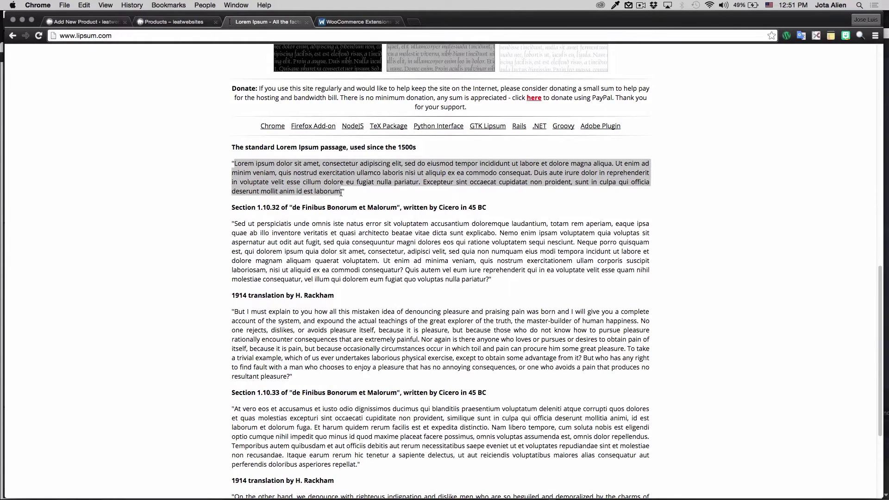
pyautogui.press('super+c')
pyautogui.click(172, 22)
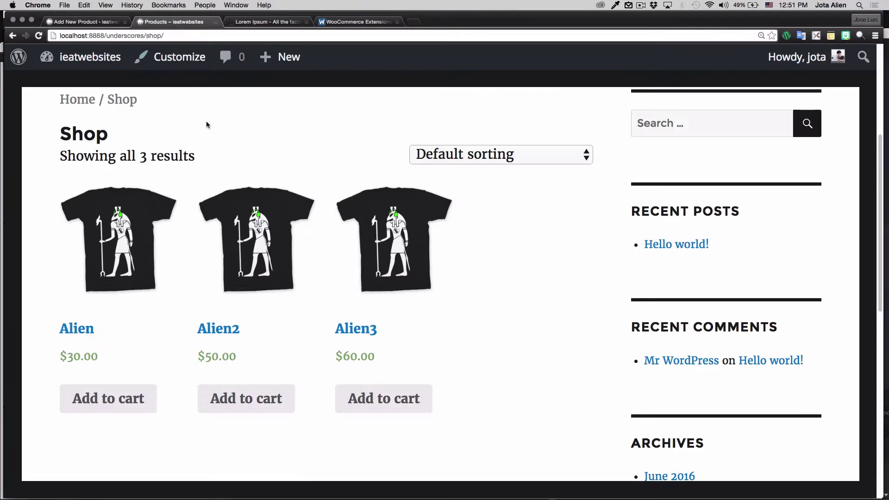
pyautogui.click(112, 23)
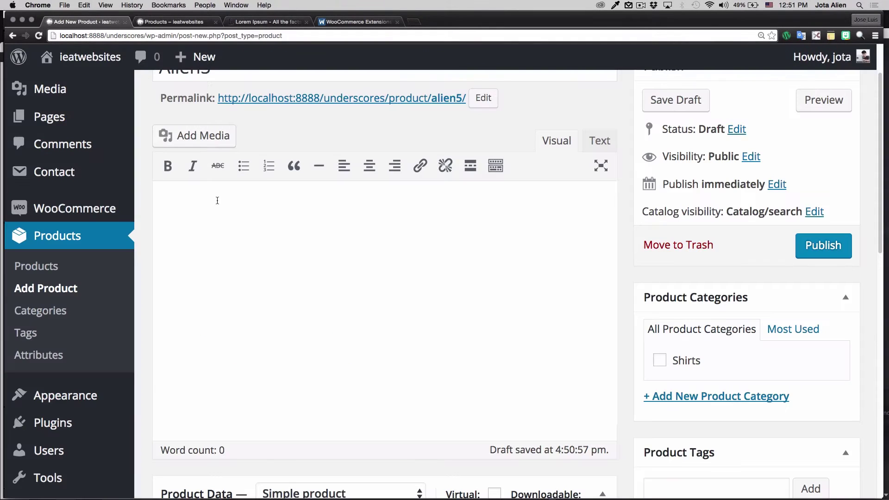
pyautogui.press('super+v')
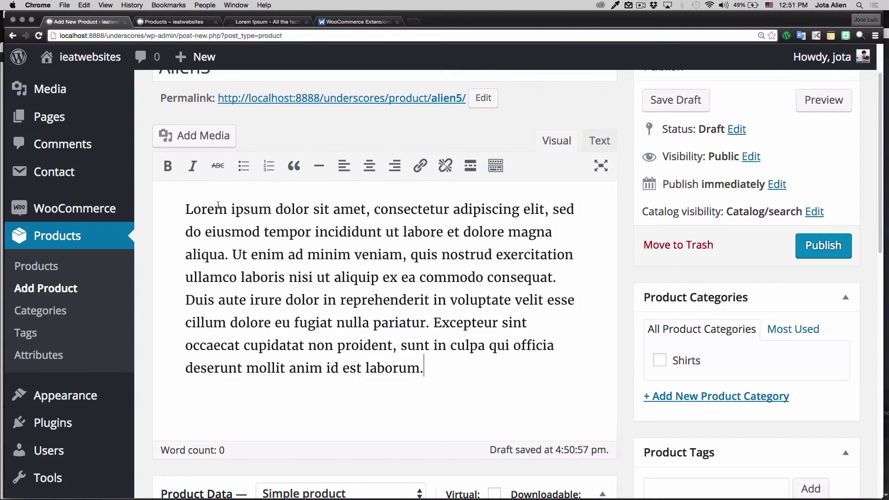
# Paste the same passage into the Product Short Description and delete everything after "commodo consequat."
pyautogui.scroll(-5, 621, 245)
pyautogui.scroll(-8, 624, 252)
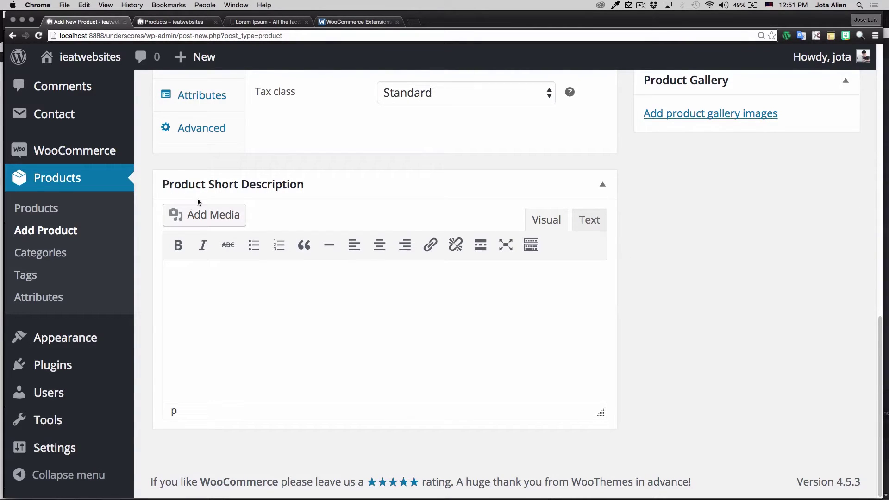
pyautogui.click(212, 297)
pyautogui.press('super+v')
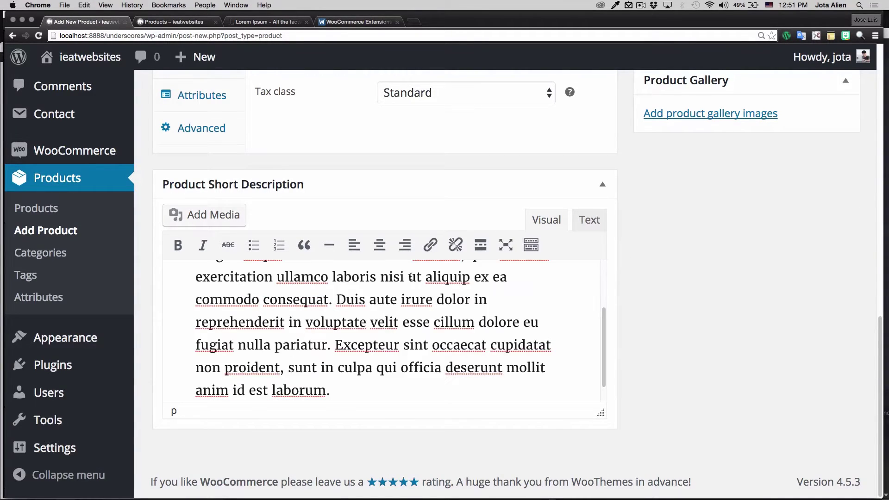
pyautogui.moveTo(338, 299); pyautogui.dragTo(372, 367)
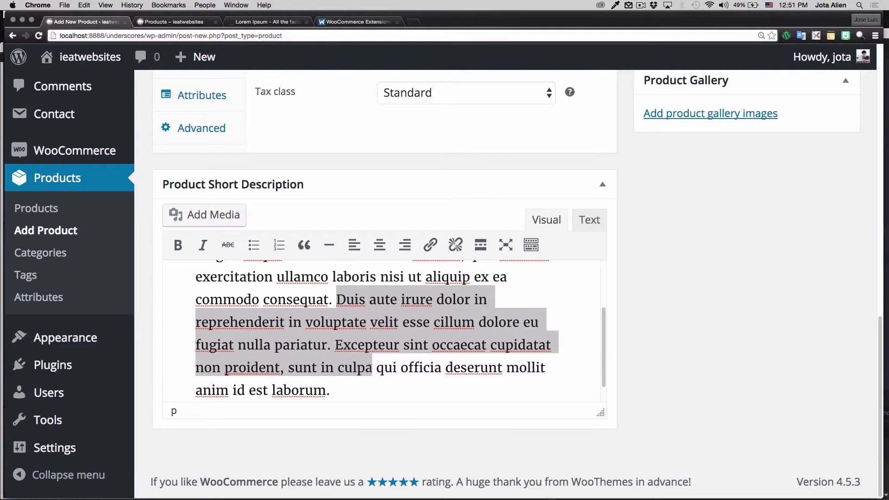
pyautogui.press('BackSpace')
pyautogui.keyDown('shift'); pyautogui.click(355, 379); pyautogui.keyUp('shift')
pyautogui.press('BackSpace')
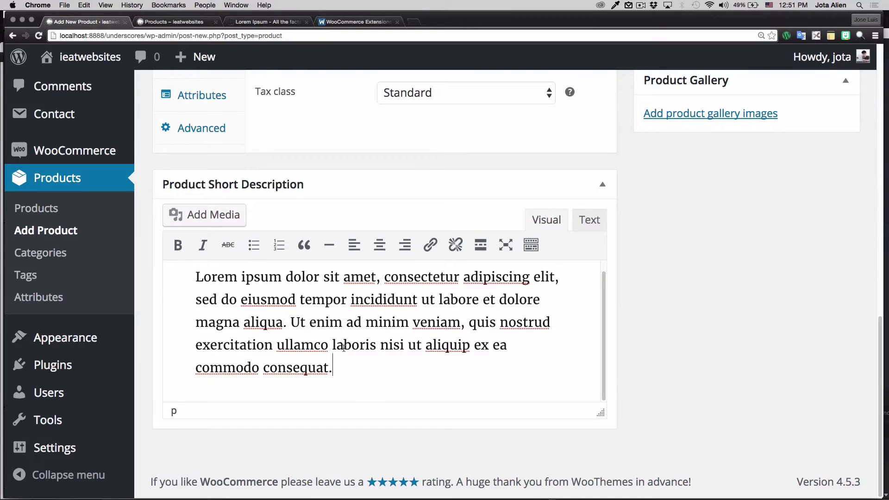
# View the Alien3 product page in the shop and compare where its short description and full Product Description appear
pyautogui.click(169, 21)
pyautogui.click(373, 231)
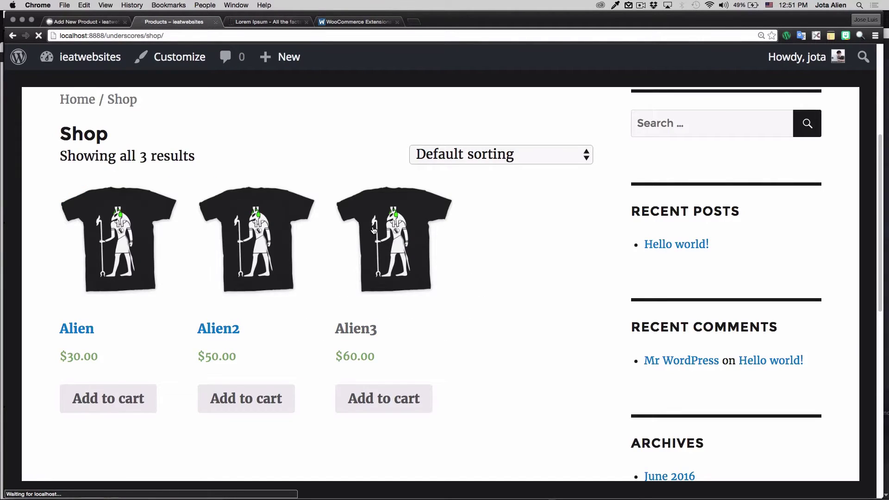
pyautogui.scroll(-5, 478, 253)
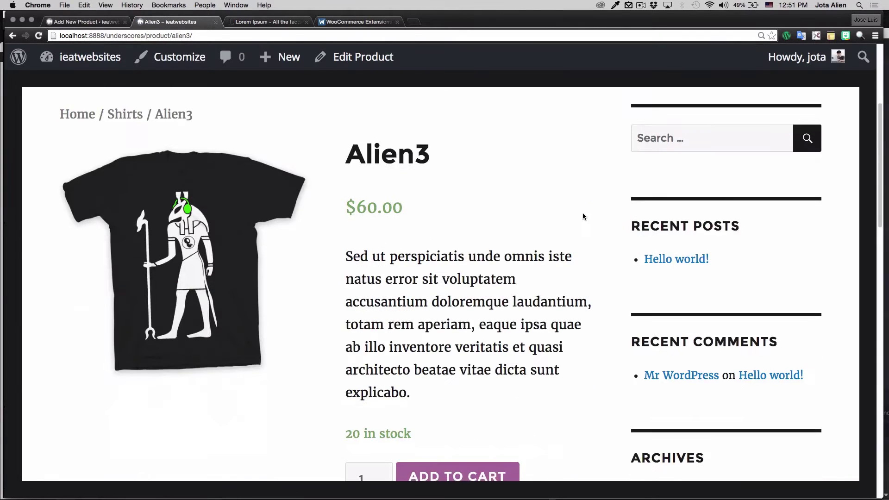
pyautogui.moveTo(347, 236); pyautogui.dragTo(423, 368)
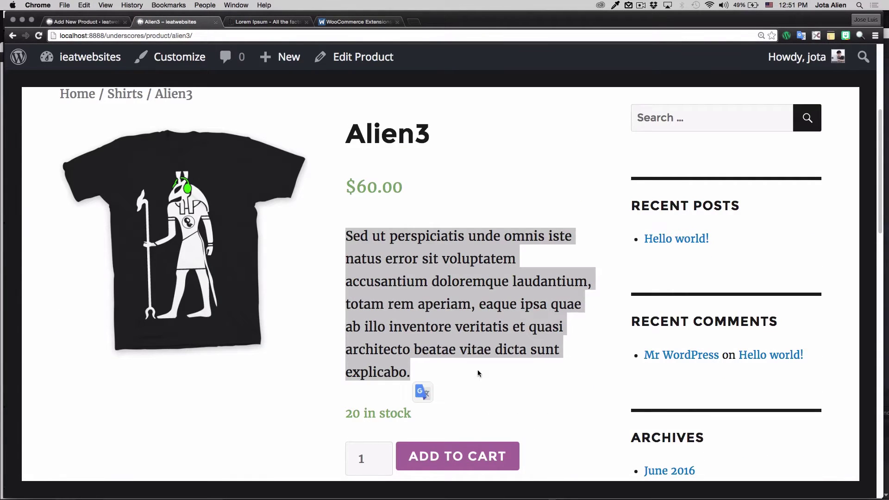
pyautogui.click(537, 389)
pyautogui.scroll(-10, 552, 371)
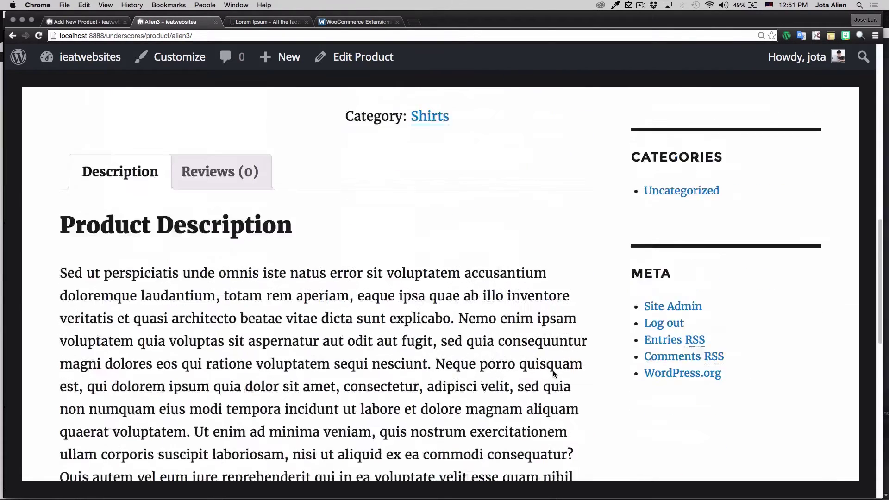
pyautogui.moveTo(58, 153); pyautogui.dragTo(155, 395)
pyautogui.click(311, 413)
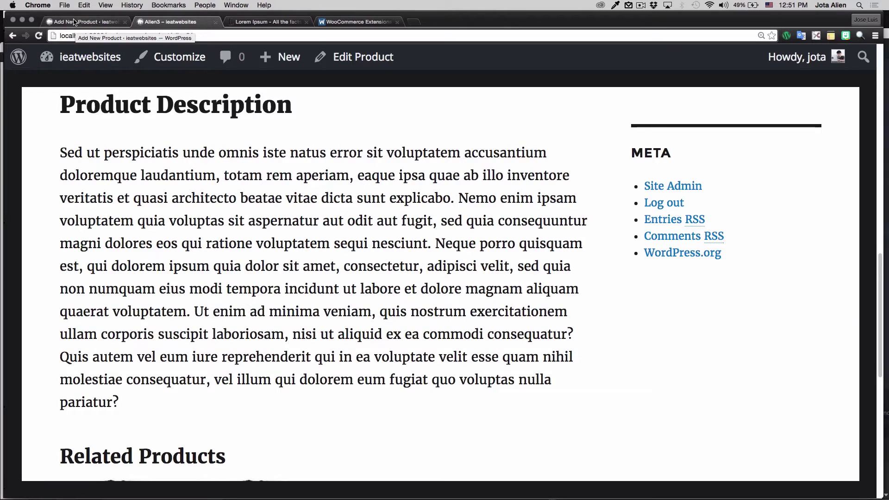
pyautogui.click(38, 36)
# Return to the new product form and examine the product types offered under Product Data, keeping Simple product
pyautogui.click(103, 24)
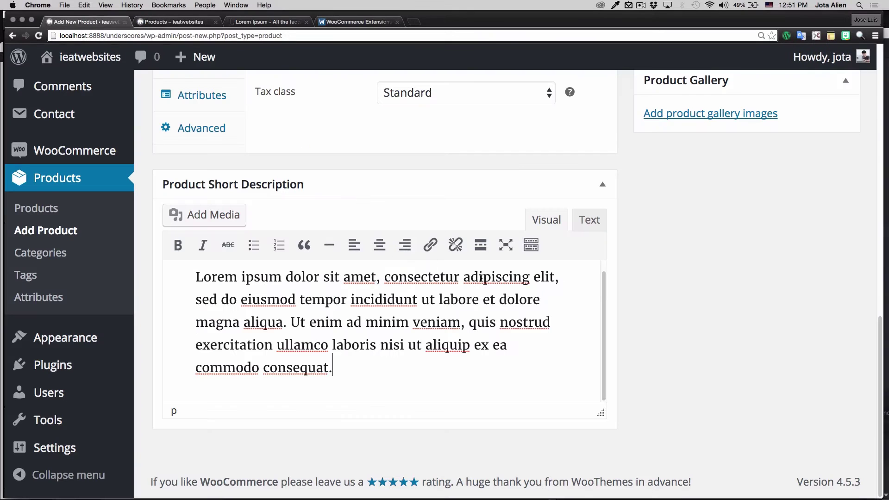
pyautogui.scroll(10, 663, 260)
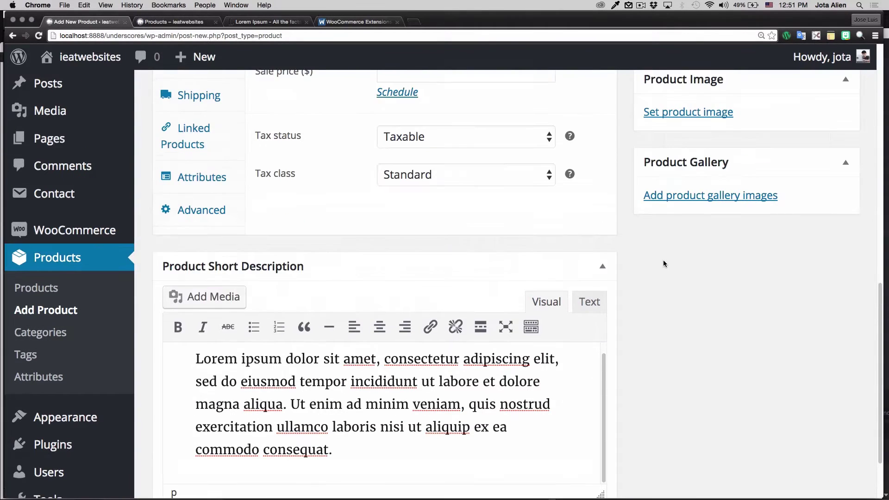
pyautogui.scroll(5, 625, 271)
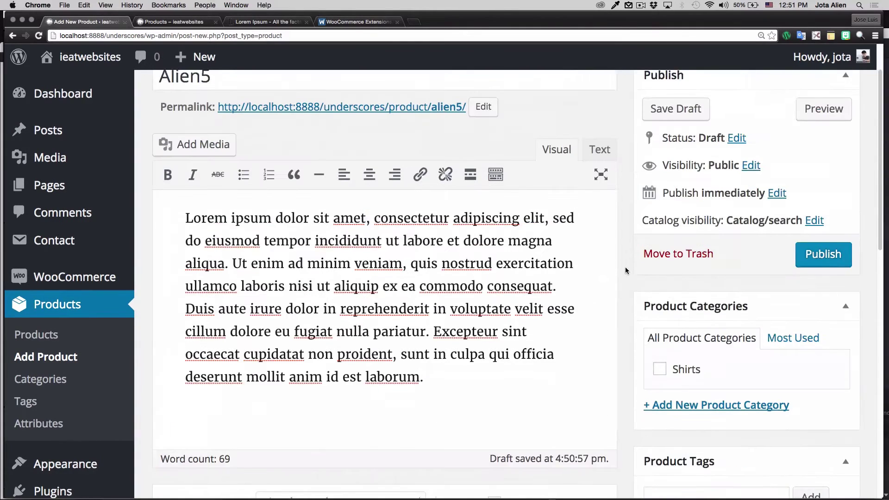
pyautogui.scroll(-5, 625, 268)
pyautogui.scroll(-5, 629, 277)
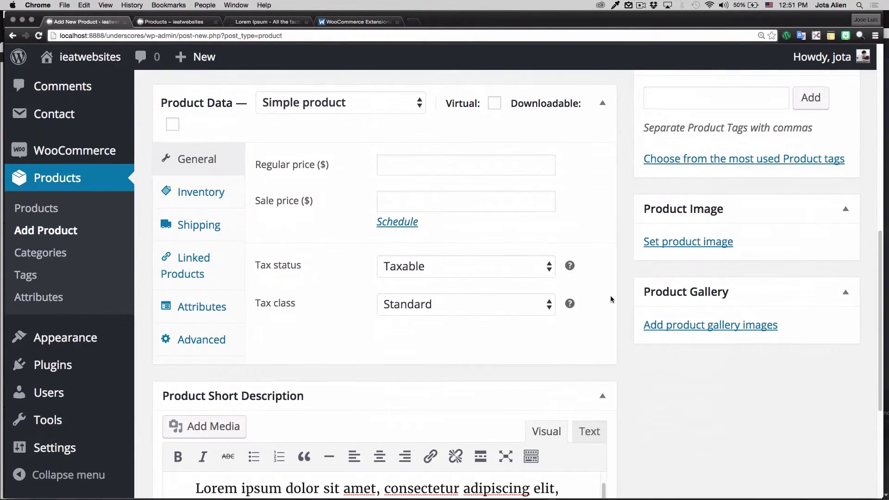
pyautogui.scroll(2, 305, 146)
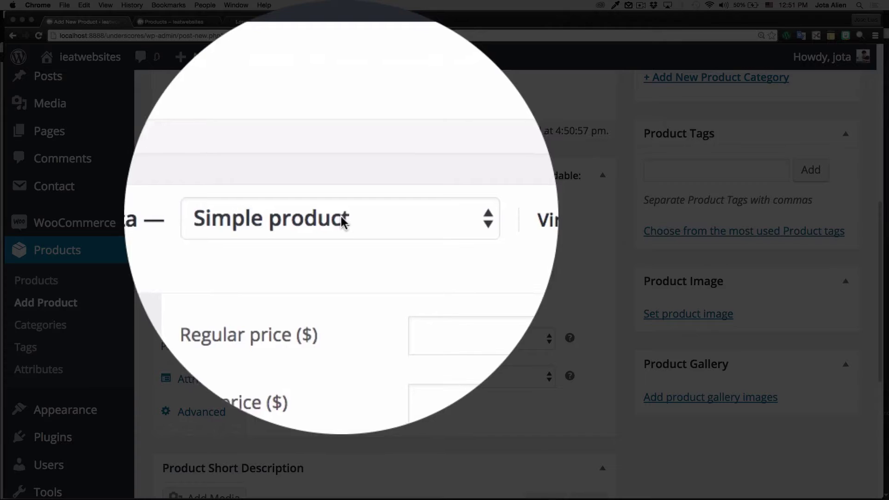
pyautogui.click(348, 222)
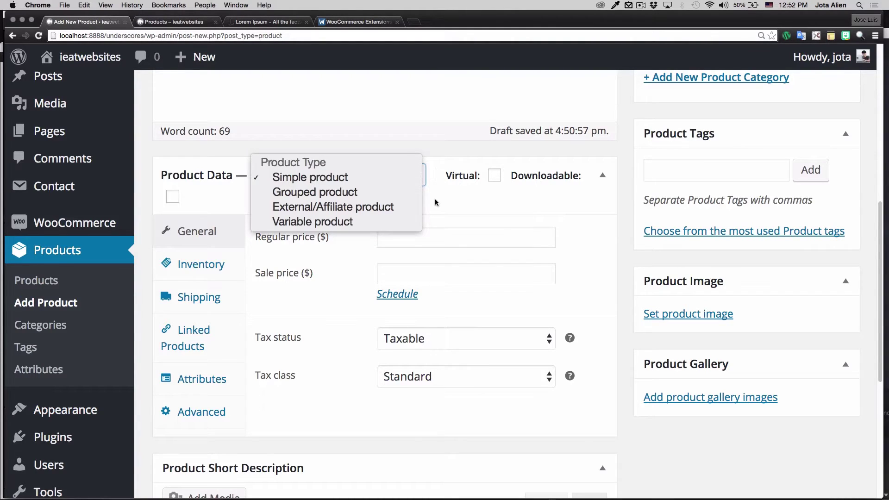
pyautogui.click(435, 198)
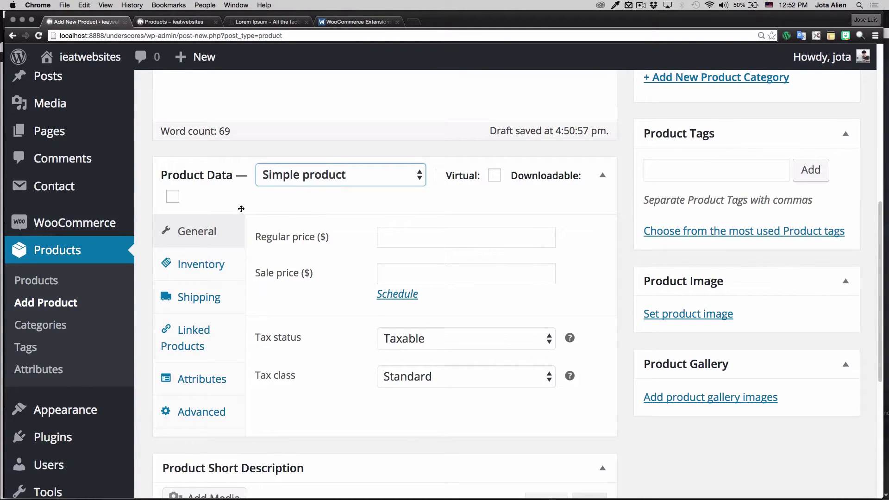
# Set the product's regular price to 20 and its sale price to 15 dollars
pyautogui.click(407, 238)
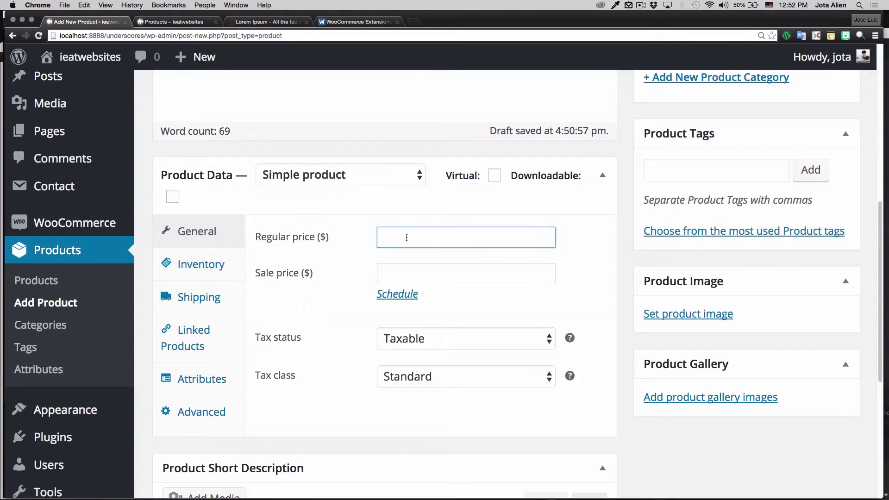
pyautogui.write('20')
pyautogui.click(399, 273)
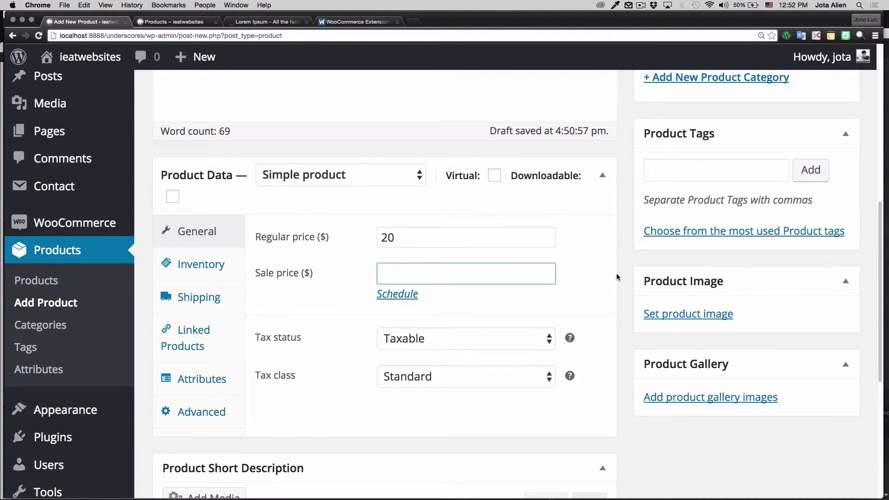
pyautogui.write('15')
pyautogui.click(429, 264)
pyautogui.doubleClick(395, 275)
pyautogui.click(395, 258)
pyautogui.moveTo(388, 236); pyautogui.dragTo(366, 248)
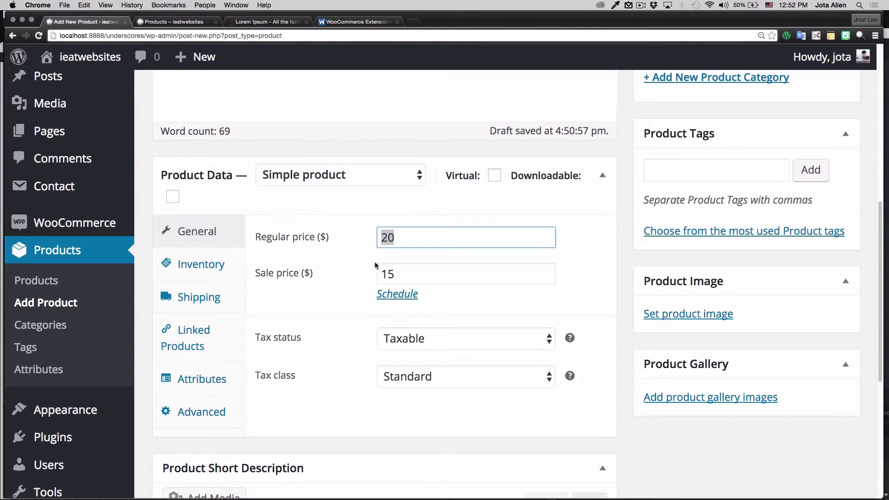
pyautogui.moveTo(397, 274); pyautogui.dragTo(341, 284)
pyautogui.click(625, 237)
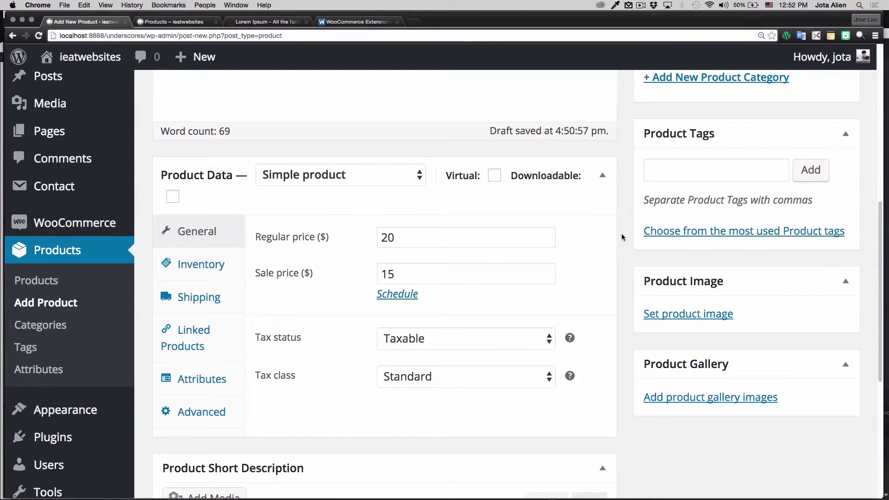
# Enable stock management in the product's Inventory data and set the stock quantity to 10
pyautogui.click(202, 263)
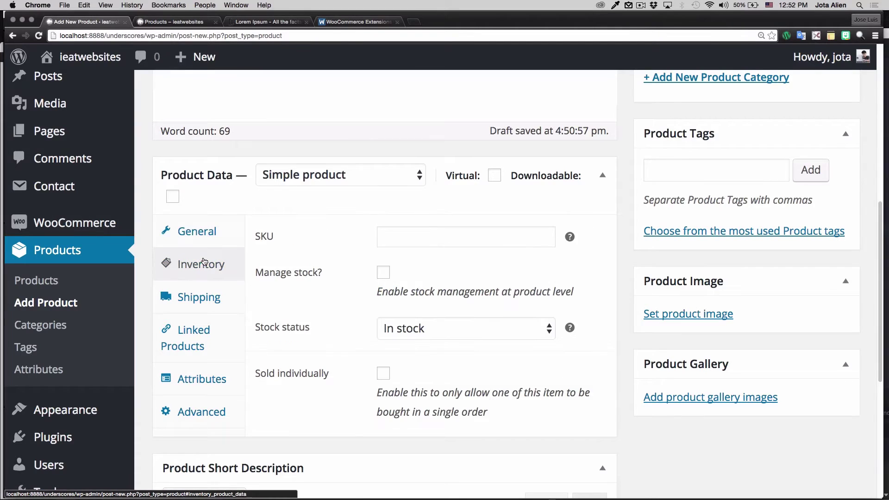
pyautogui.scroll(-1, 381, 256)
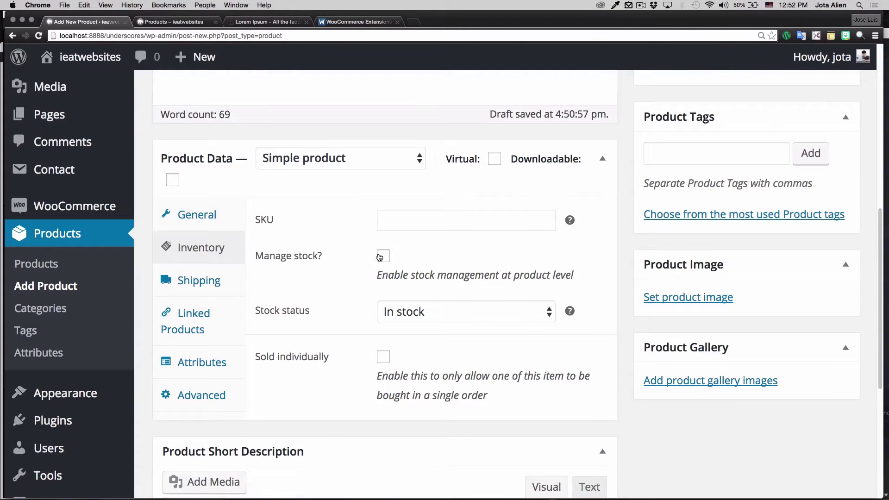
pyautogui.scroll(-1, 358, 267)
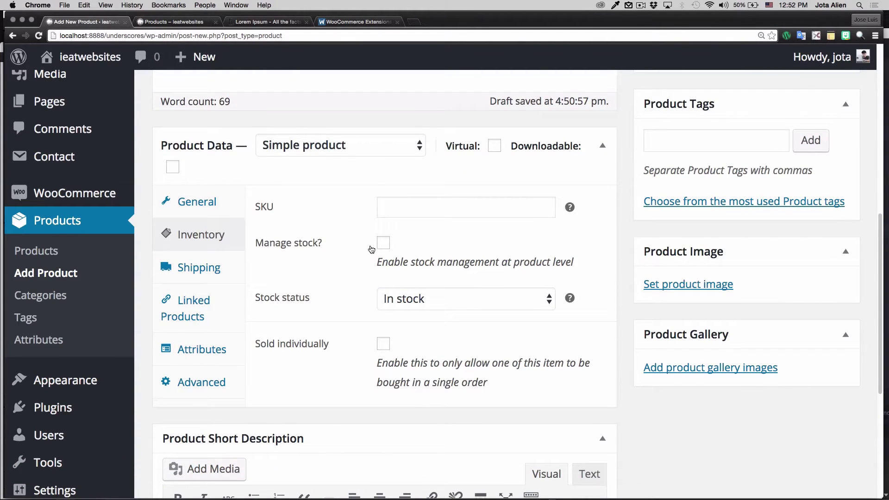
pyautogui.click(385, 243)
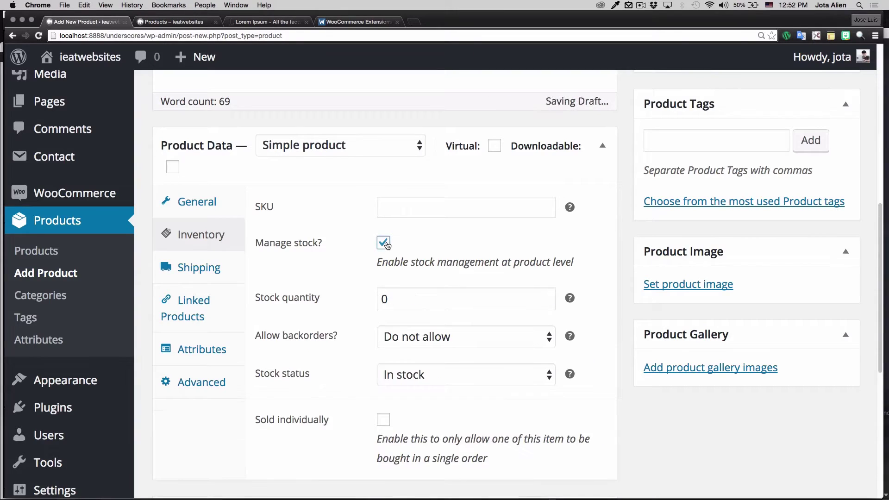
pyautogui.scroll(-3, 526, 242)
pyautogui.doubleClick(389, 250)
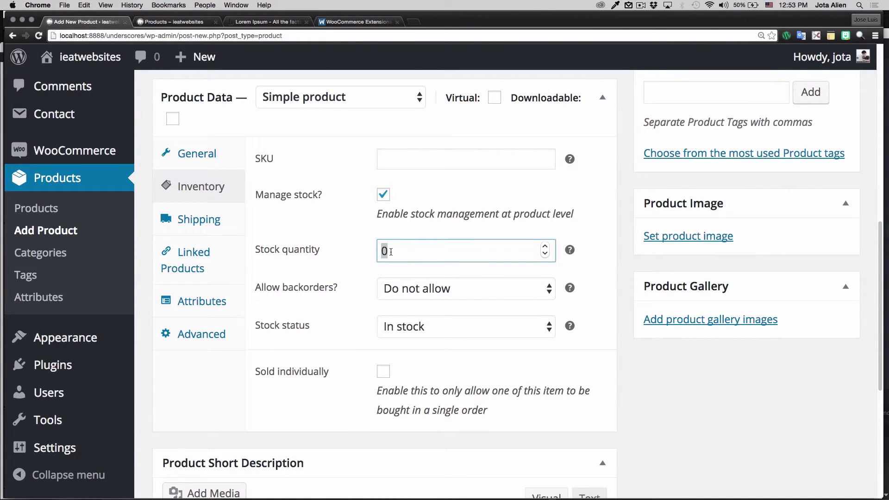
pyautogui.write('10')
pyautogui.click(426, 233)
pyautogui.scroll(1, 334, 183)
# Enter 0976 as the product's SKU
pyautogui.moveTo(263, 165)
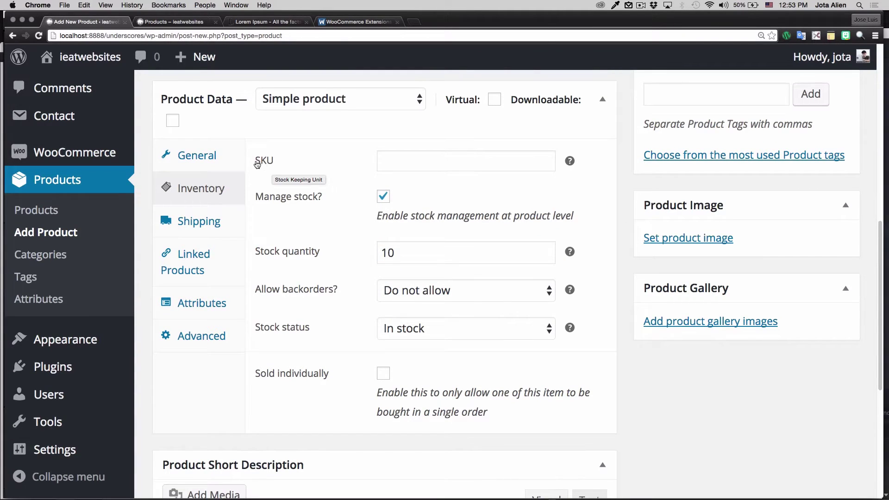
pyautogui.click(345, 172)
pyautogui.write('0976')
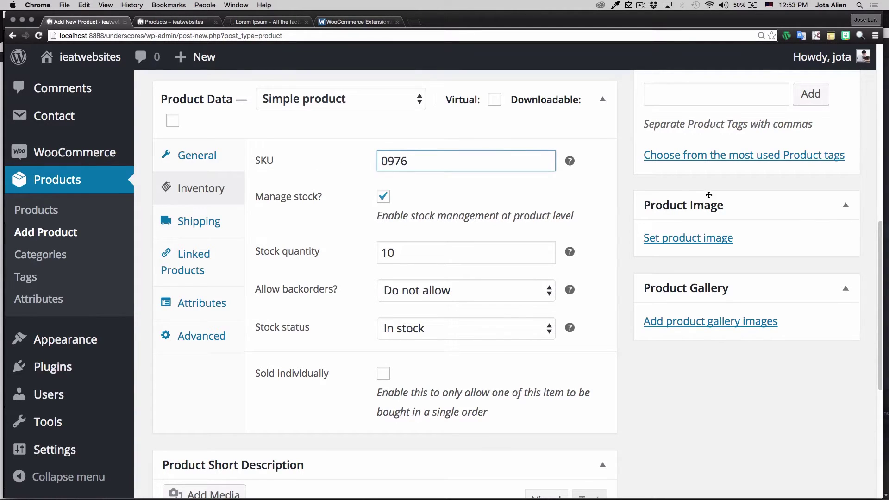
# Examine the Allow backorders choices in the product's Inventory data, keeping Do not allow
pyautogui.click(628, 174)
pyautogui.scroll(-3, 332, 220)
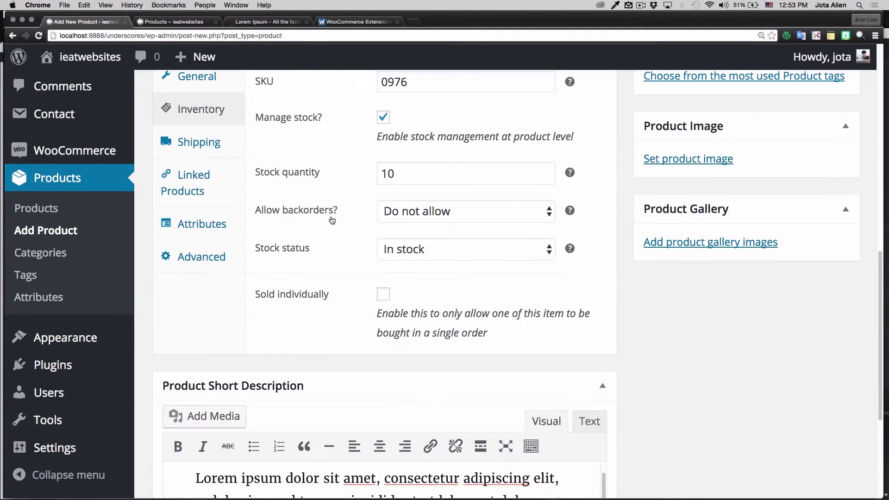
pyautogui.click(433, 214)
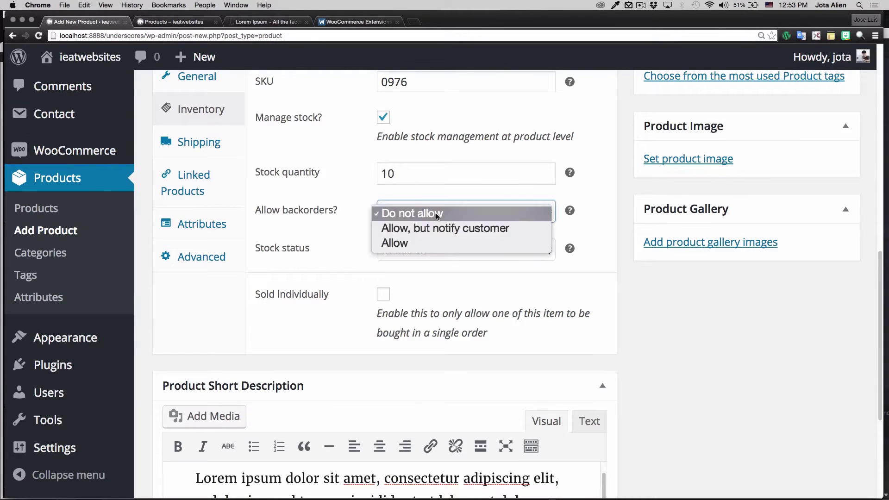
pyautogui.click(625, 174)
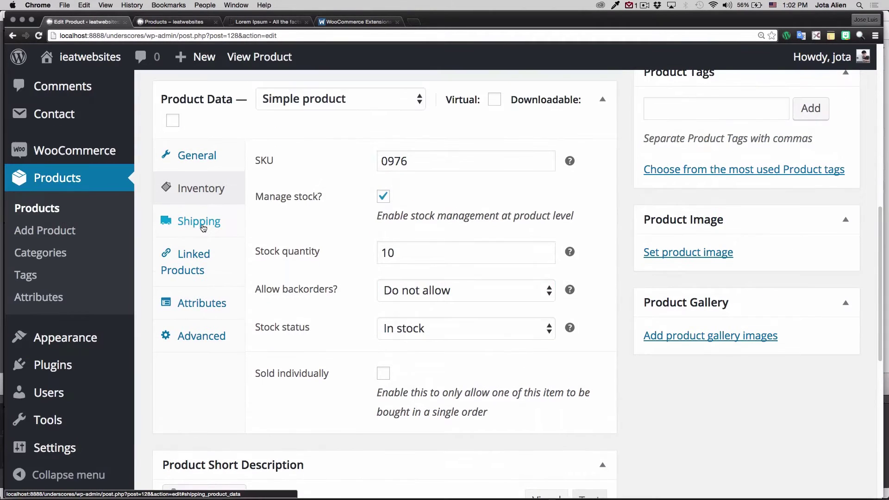
# Review the product's Shipping, Linked Products and Attributes data, including the explanations of grouping and up-sells
pyautogui.click(203, 227)
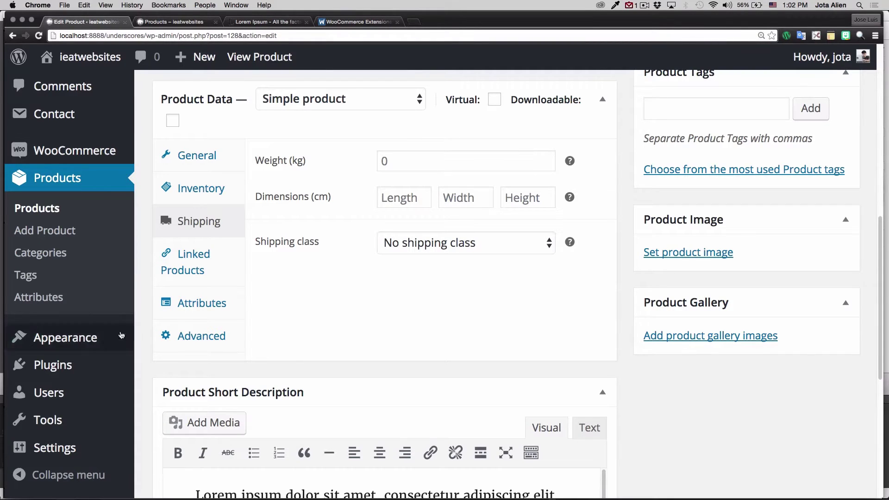
pyautogui.moveTo(77, 155)
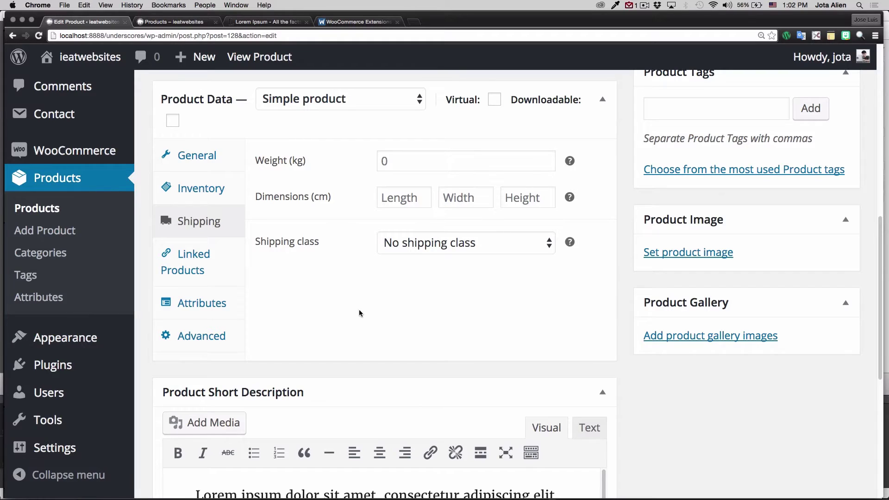
pyautogui.click(203, 260)
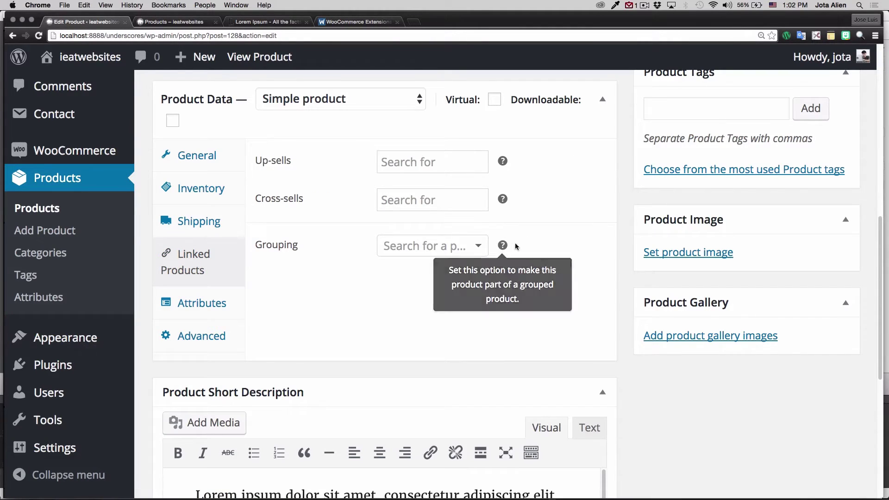
pyautogui.moveTo(503, 161)
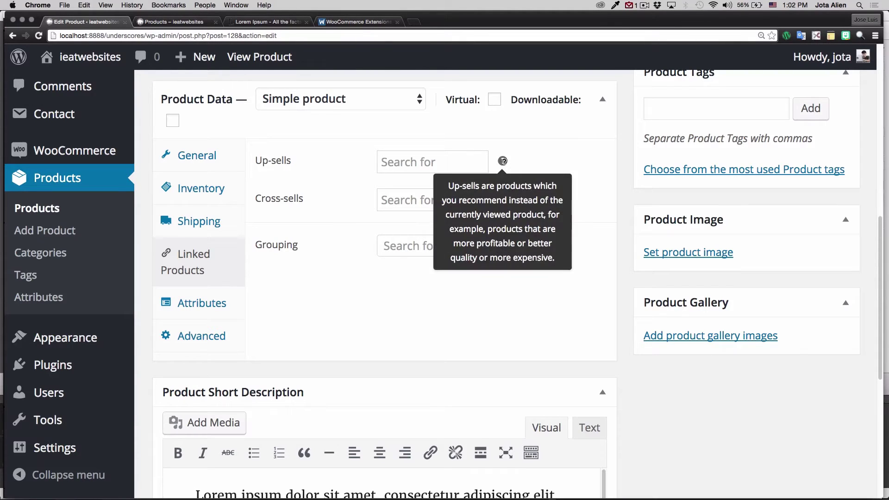
pyautogui.click(202, 303)
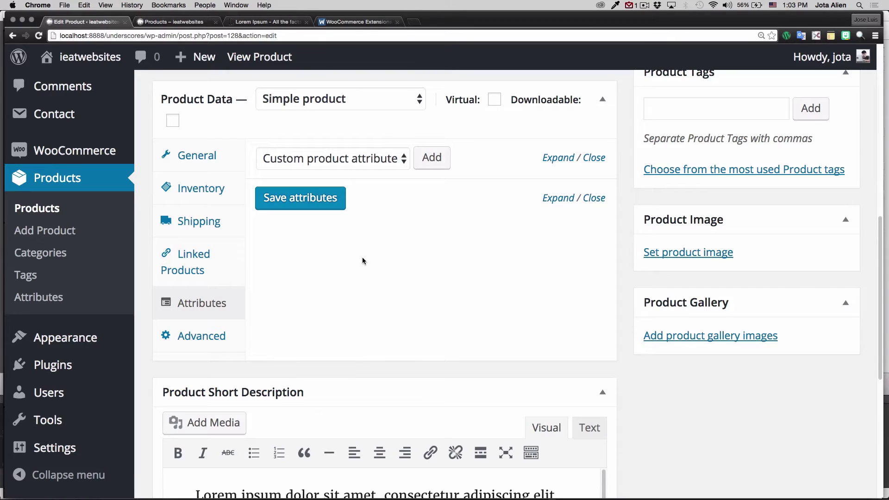
# Review the product's Advanced data, reading the help for the purchase note and menu order
pyautogui.click(211, 346)
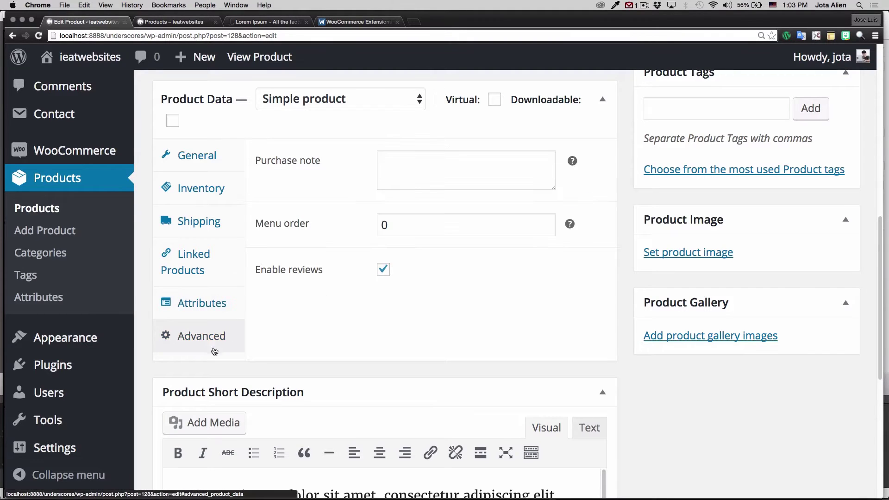
pyautogui.click(407, 172)
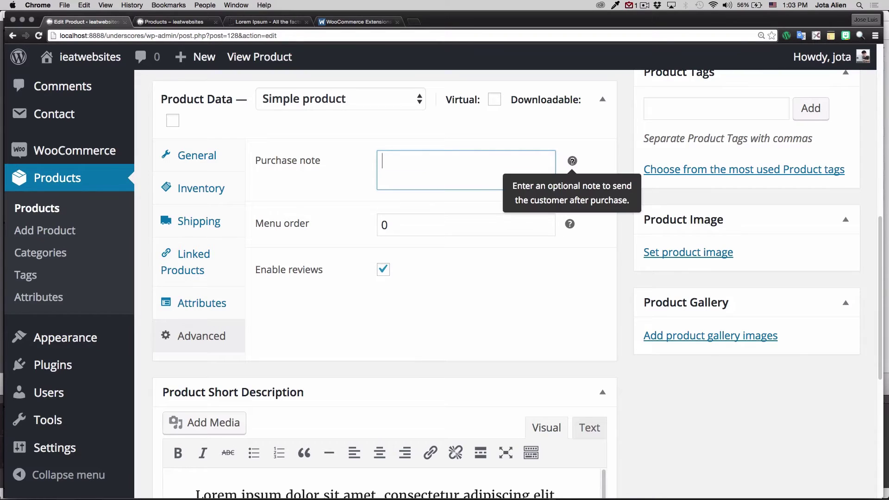
pyautogui.moveTo(572, 161)
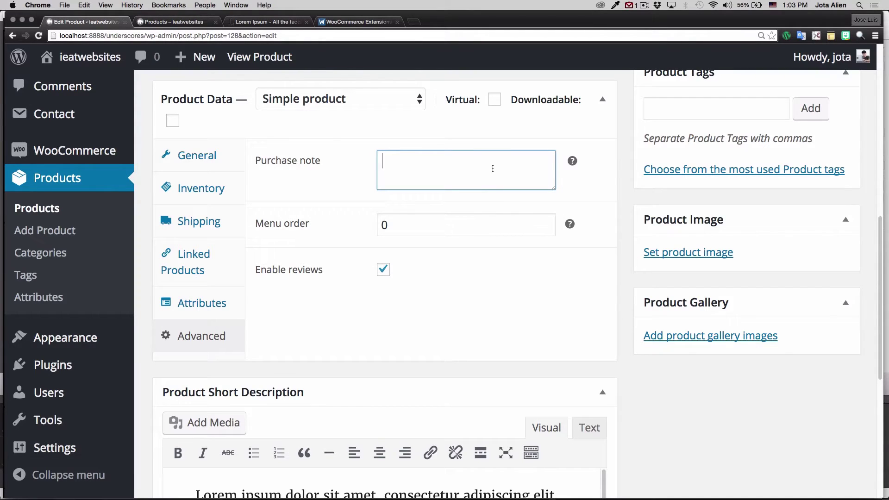
pyautogui.click(435, 323)
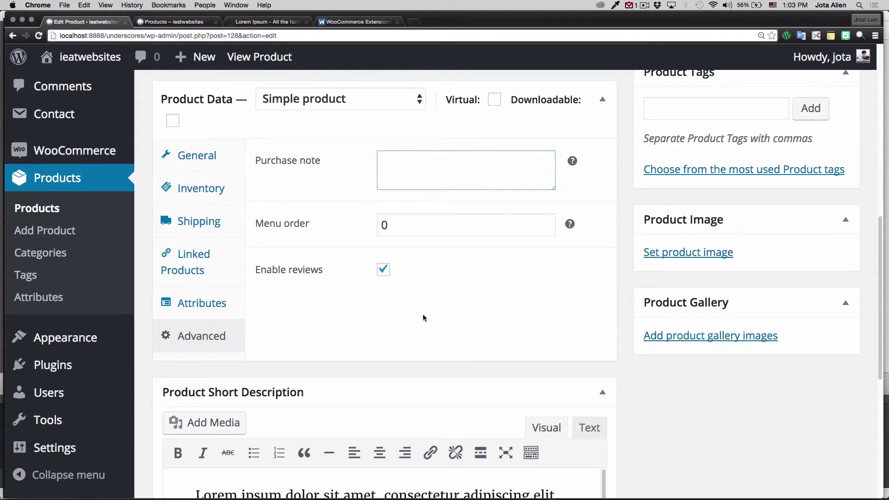
pyautogui.moveTo(570, 224)
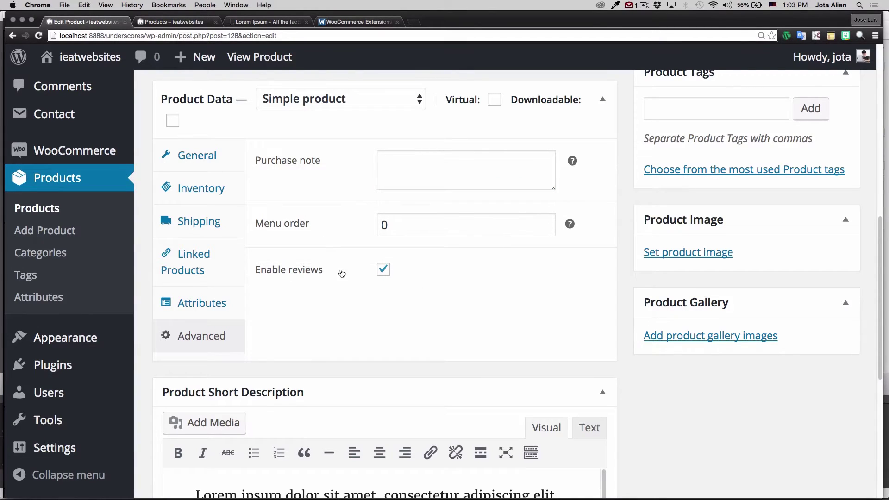
# Assign the product to the Shirts category
pyautogui.scroll(-3, 449, 321)
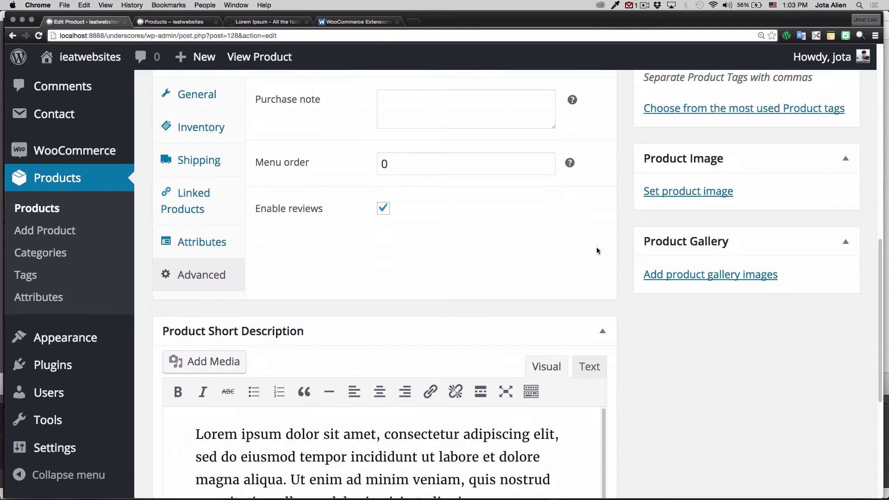
pyautogui.scroll(-2, 624, 229)
pyautogui.scroll(10, 624, 229)
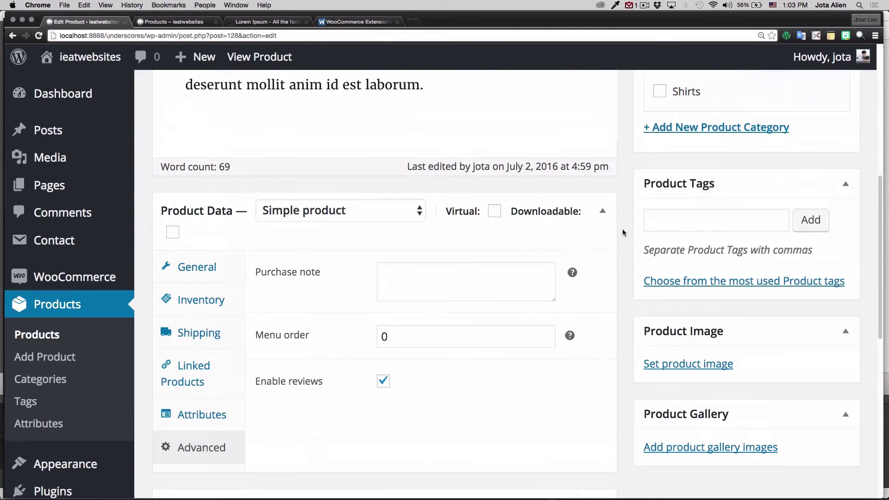
pyautogui.scroll(-3, 624, 230)
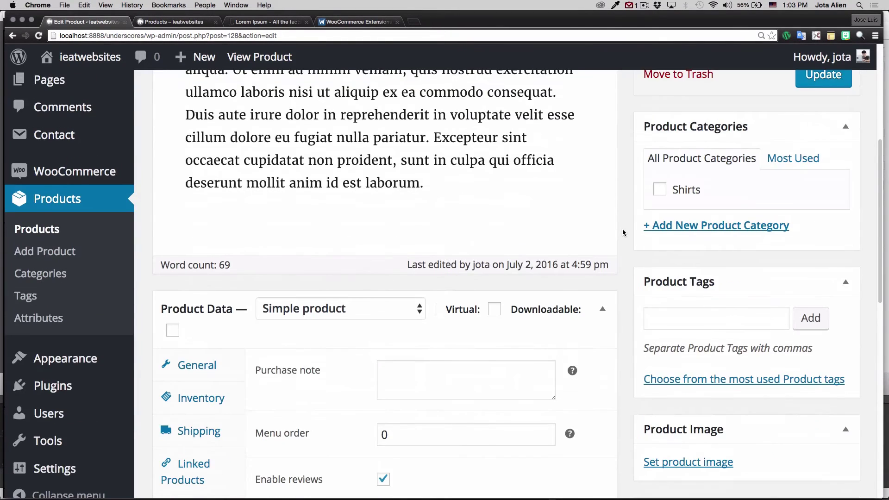
pyautogui.scroll(1, 624, 219)
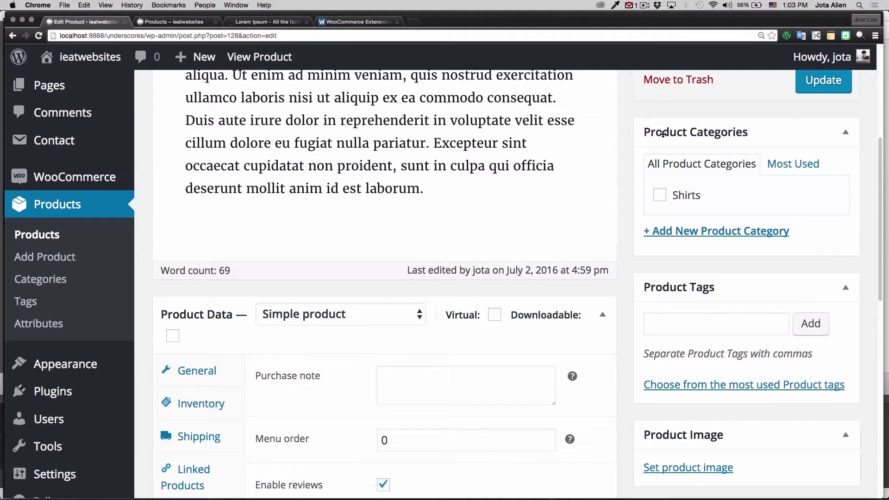
pyautogui.click(661, 196)
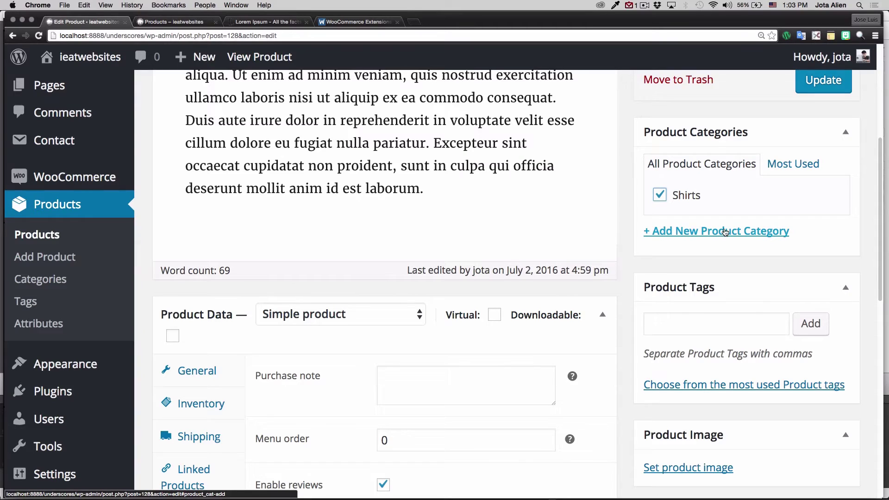
# Set the black T-shirt picture ANCIENT-WHITE-ALIENS_black.jpg from the media library as the product image
pyautogui.scroll(-3, 688, 271)
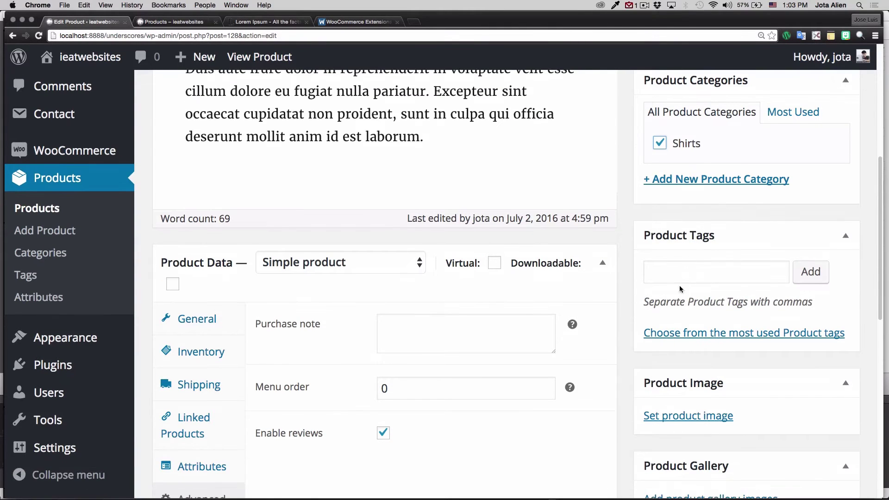
pyautogui.click(681, 283)
pyautogui.scroll(-10, 675, 288)
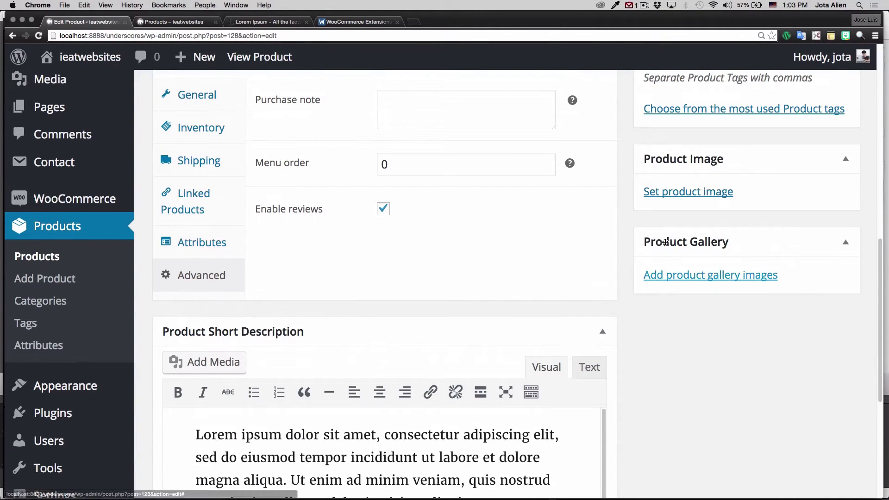
pyautogui.scroll(2, 664, 255)
pyautogui.click(667, 237)
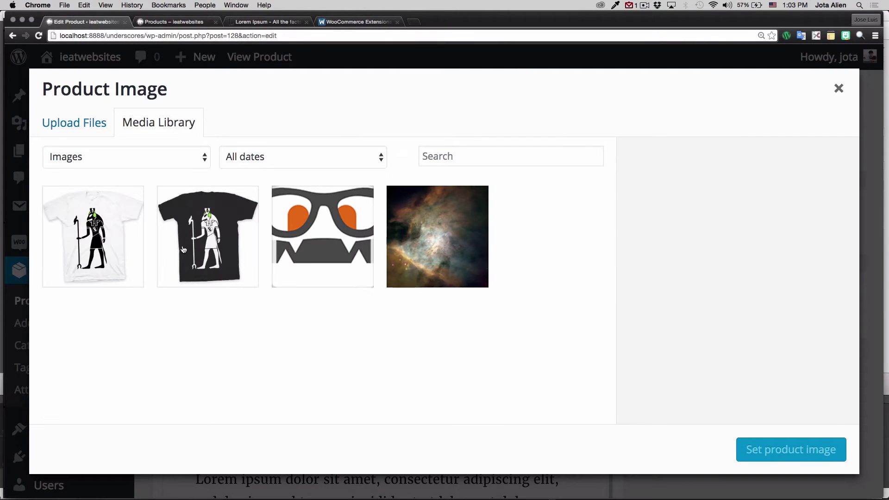
pyautogui.click(184, 250)
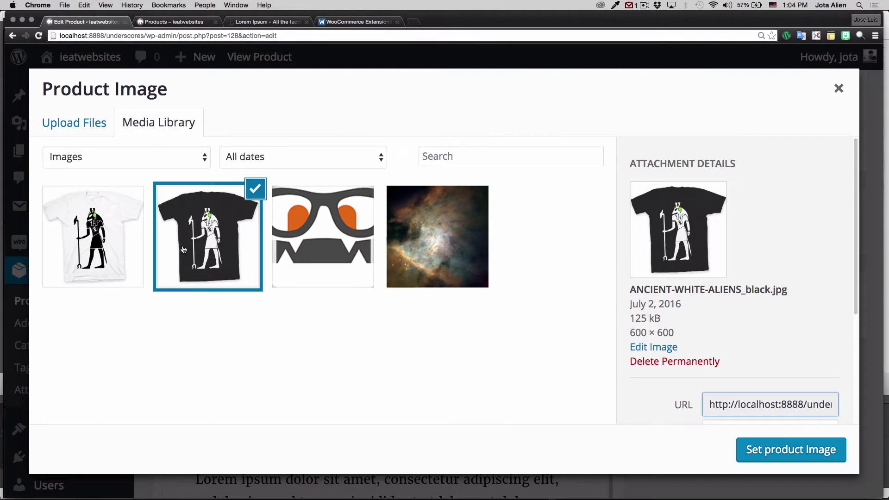
pyautogui.click(761, 449)
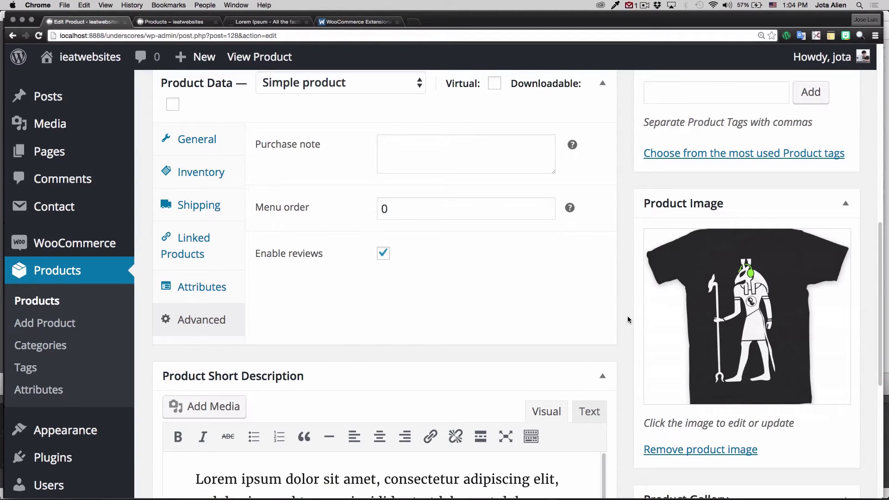
# Update the published Alien5 product with its new category and image
pyautogui.scroll(4, 627, 316)
pyautogui.scroll(10, 617, 317)
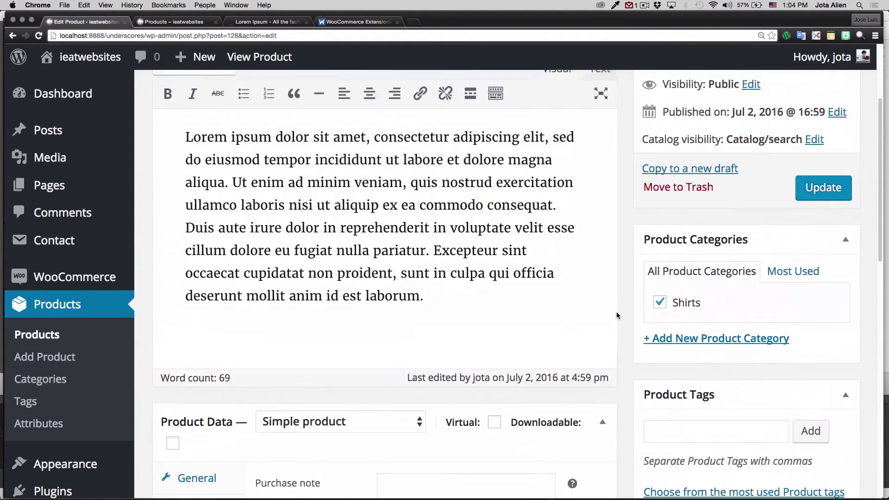
pyautogui.click(825, 277)
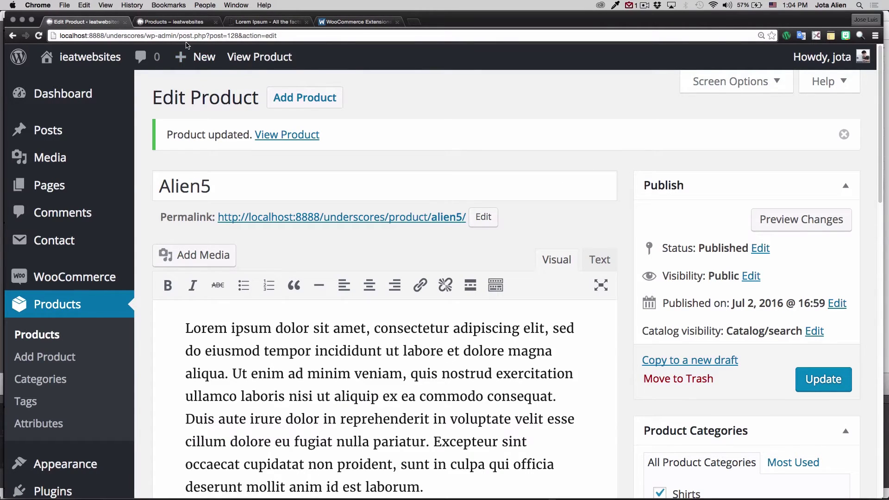
# Open the Alien5 product page in a separate browser tab and examine its image, sale badge and prices
pyautogui.keyDown('super'); pyautogui.click(252, 59); pyautogui.keyUp('super')
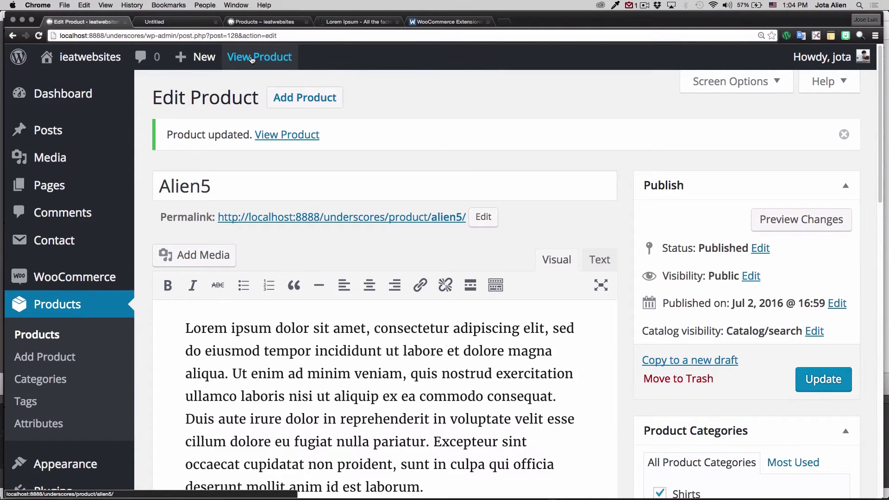
pyautogui.click(183, 21)
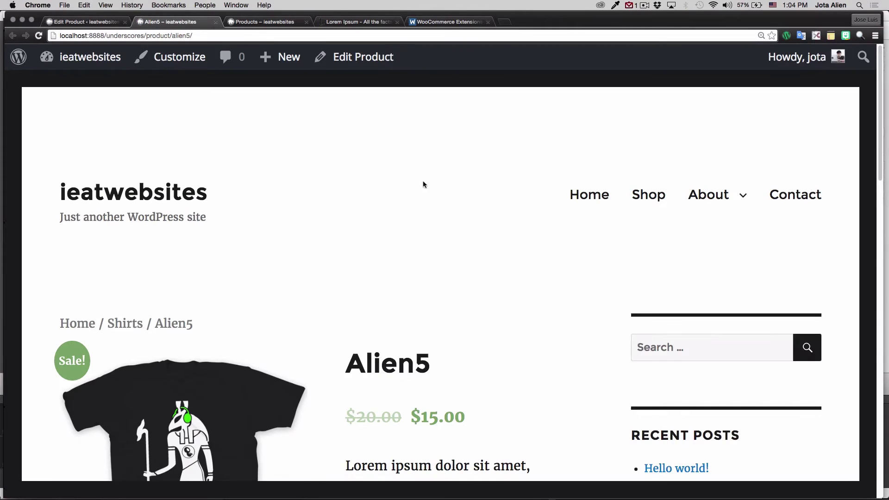
pyautogui.scroll(-5, 495, 200)
pyautogui.scroll(-2, 546, 239)
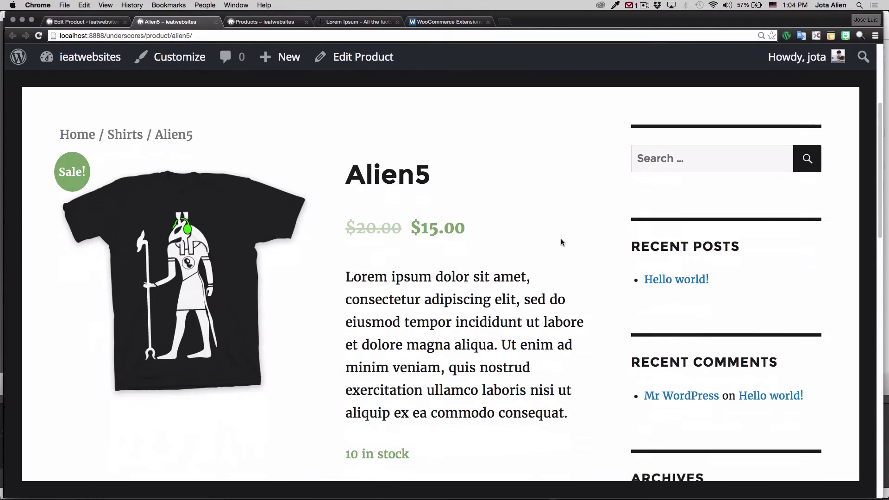
pyautogui.scroll(3, 560, 239)
pyautogui.scroll(-2, 558, 249)
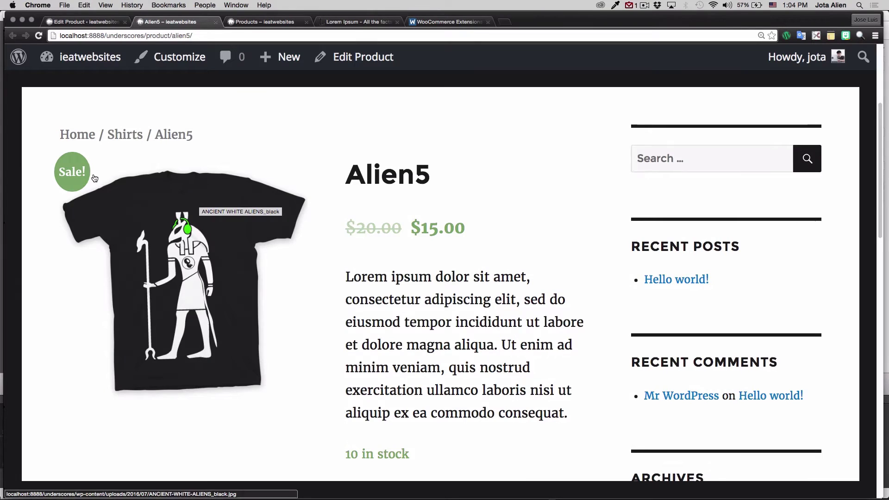
# Compare the regular and sale prices in the product's General data with the prices on the Alien5 shop page
pyautogui.press('super+alt+Left')
pyautogui.scroll(-10, 315, 271)
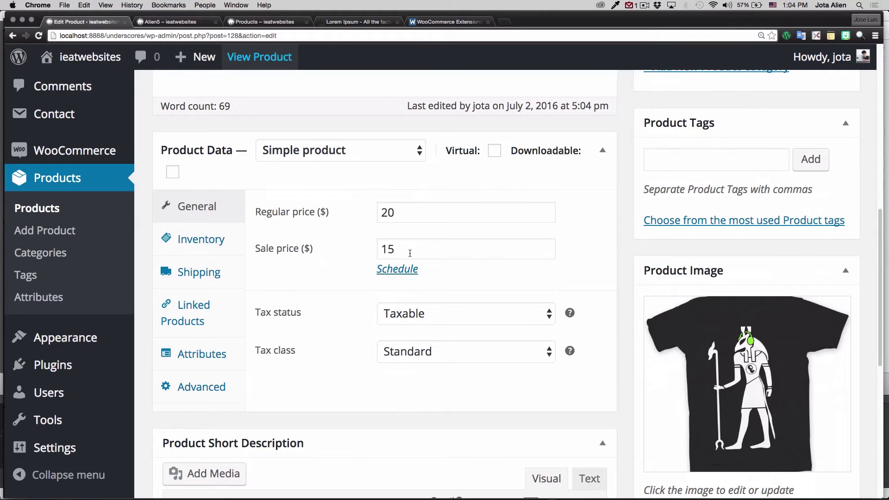
pyautogui.click(185, 21)
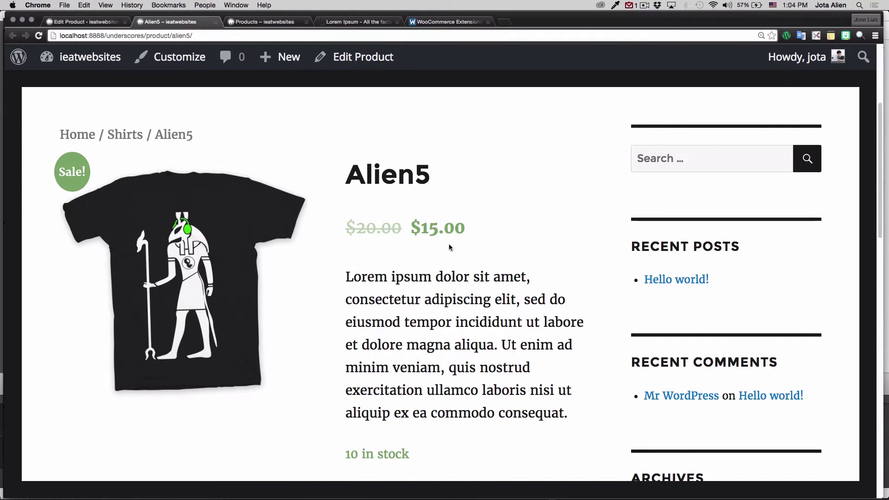
pyautogui.moveTo(417, 232); pyautogui.dragTo(478, 225)
pyautogui.click(481, 230)
# Examine the stock level, SKU, category and description on the Alien5 shop page
pyautogui.scroll(-5, 607, 242)
pyautogui.scroll(-1, 604, 248)
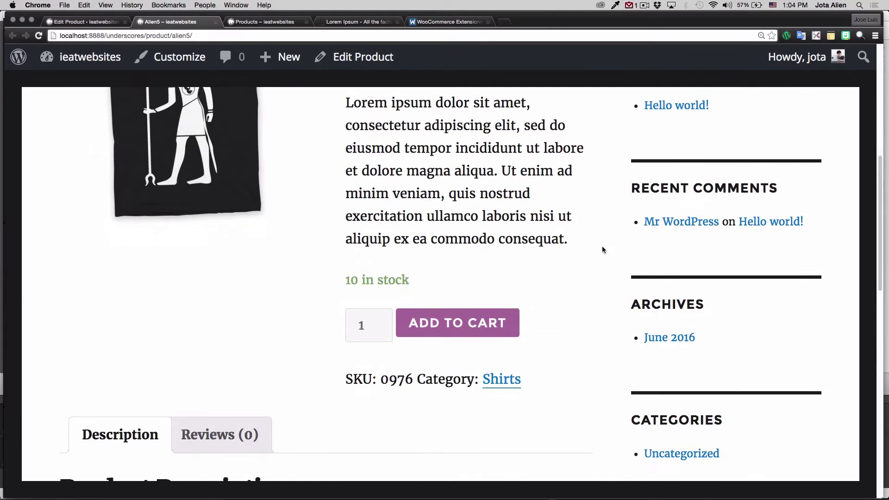
pyautogui.moveTo(410, 271)
pyautogui.mouseDown()
pyautogui.moveTo(338, 281)
pyautogui.moveTo(418, 271)
pyautogui.mouseUp()
pyautogui.click(342, 284)
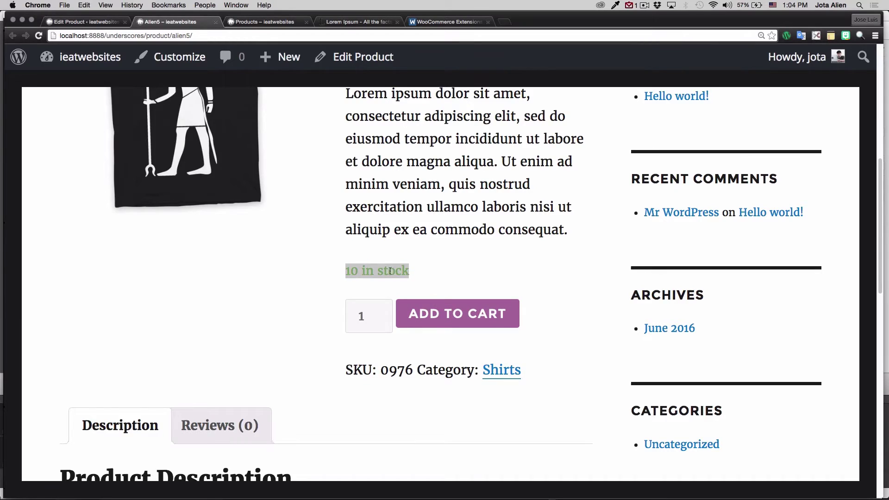
pyautogui.click(407, 271)
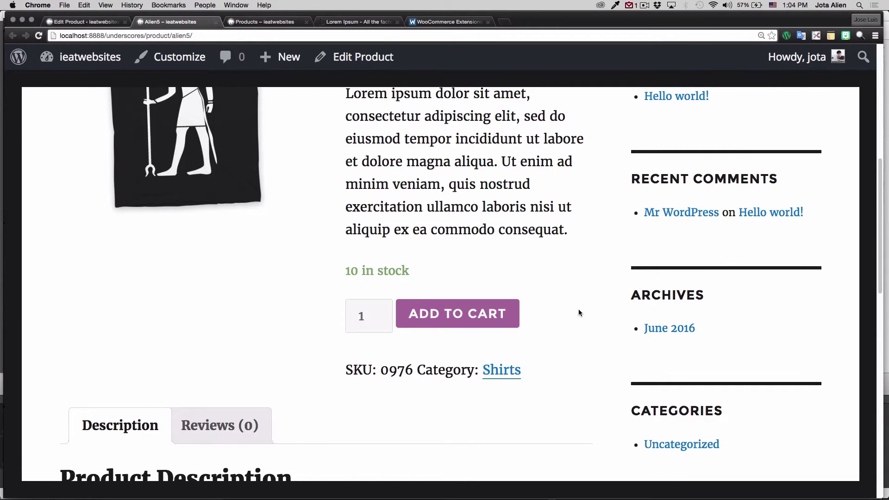
pyautogui.scroll(-4, 579, 309)
pyautogui.moveTo(352, 282); pyautogui.dragTo(413, 272)
pyautogui.click(540, 277)
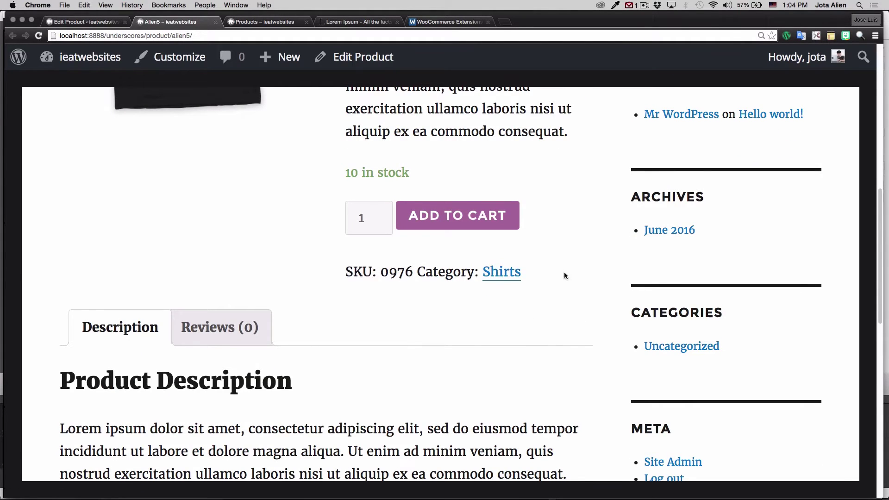
# Examine the description and related products on the Alien5 shop page, returning to its image and prices
pyautogui.scroll(-10, 564, 276)
pyautogui.scroll(2, 605, 288)
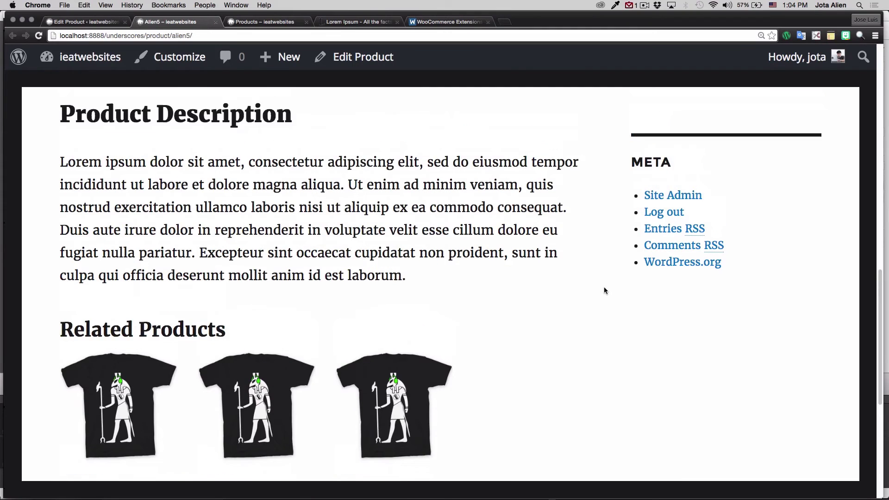
pyautogui.scroll(1, 604, 291)
pyautogui.scroll(-12, 610, 254)
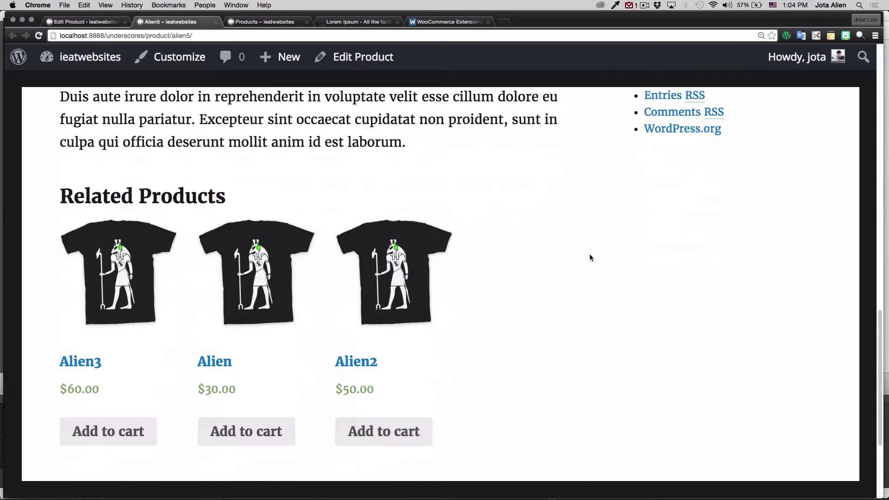
pyautogui.scroll(20, 595, 264)
pyautogui.scroll(5, 590, 272)
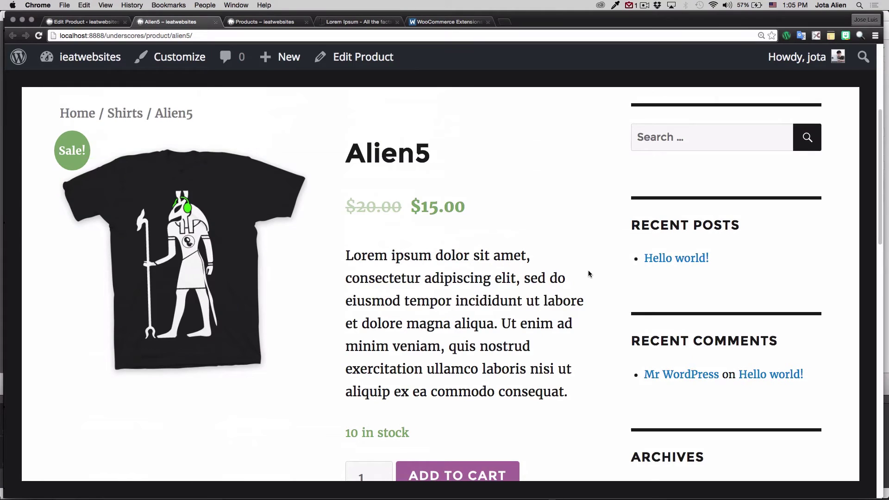
pyautogui.scroll(-1, 592, 269)
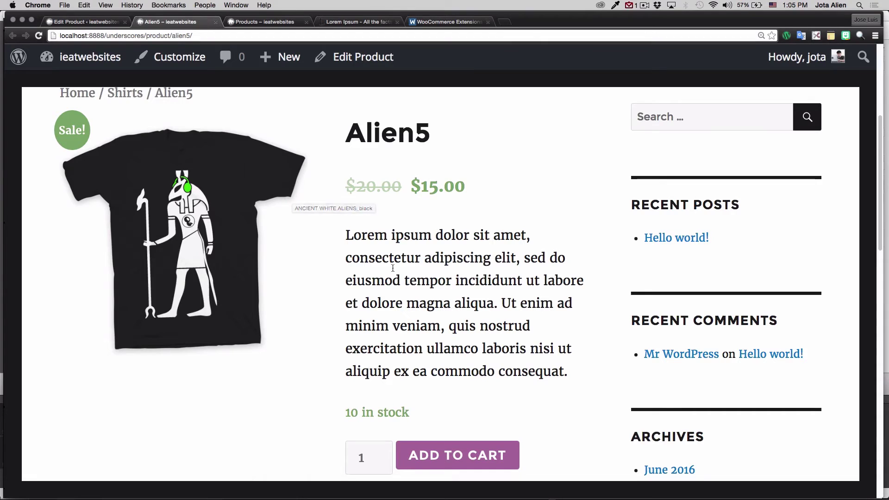
# Return to editing the Alien5 product and change its product type to Variable product
pyautogui.hotkey('ctrl', 'shift', 'Tab')
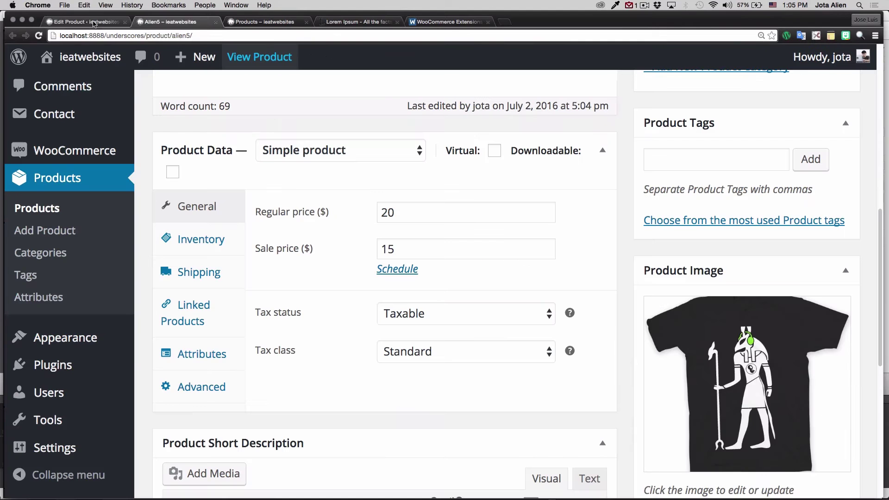
pyautogui.scroll(1, 509, 174)
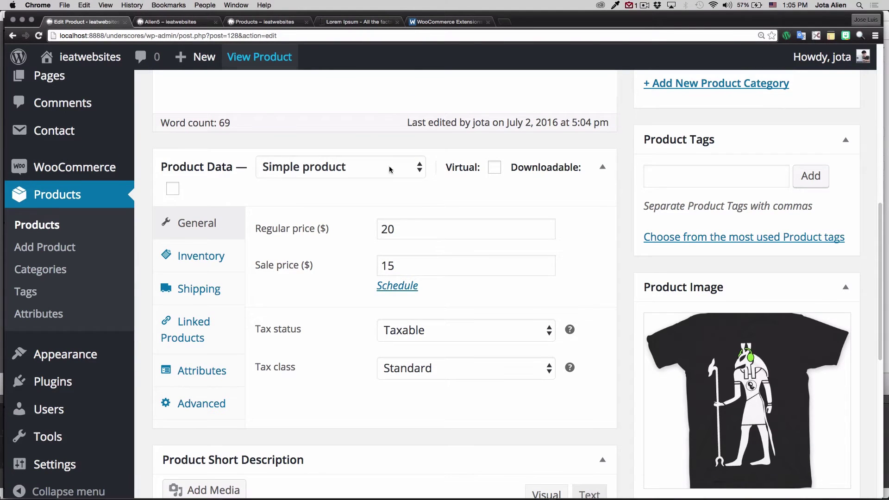
pyautogui.click(391, 169)
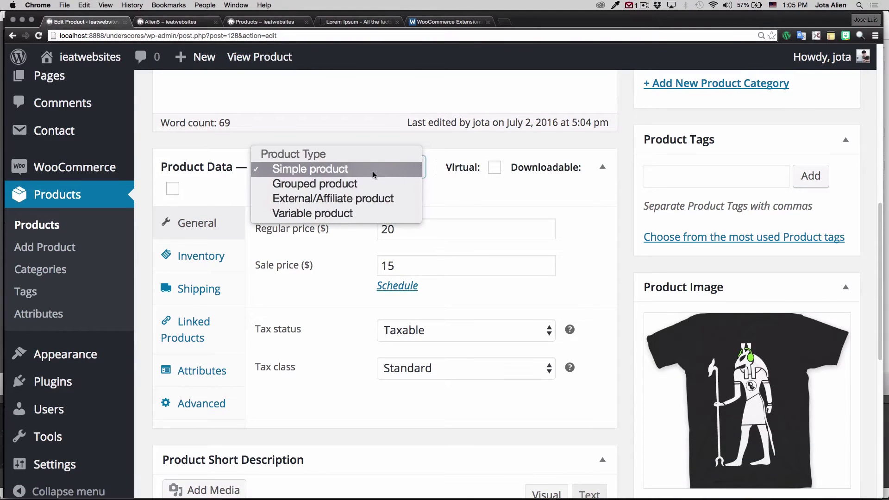
pyautogui.click(310, 214)
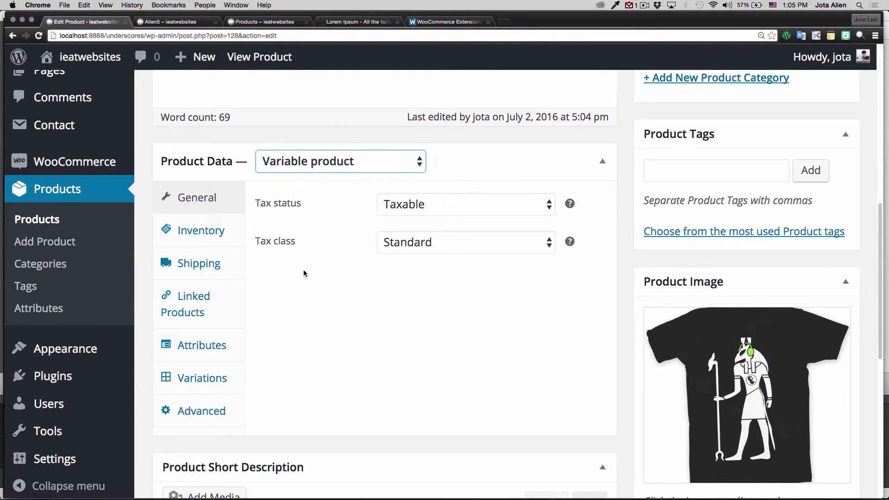
# Examine the Attributes and Variations sections of the variable product's data
pyautogui.scroll(-2, 304, 274)
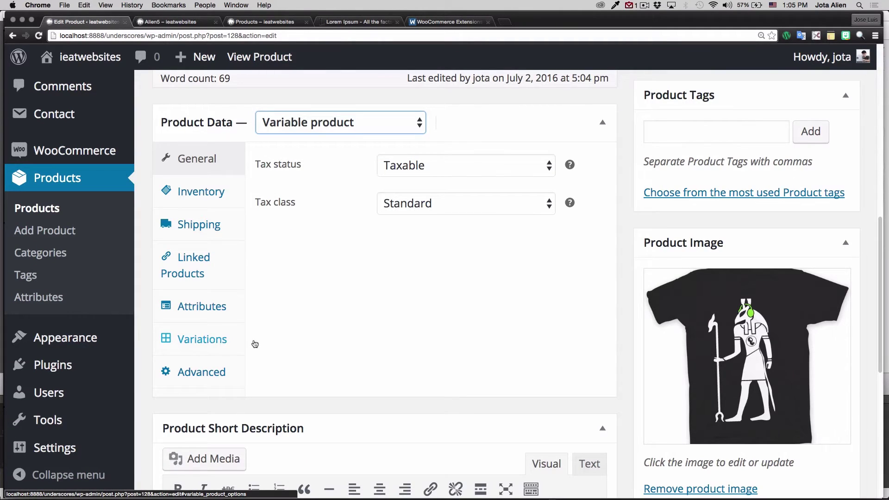
pyautogui.click(209, 308)
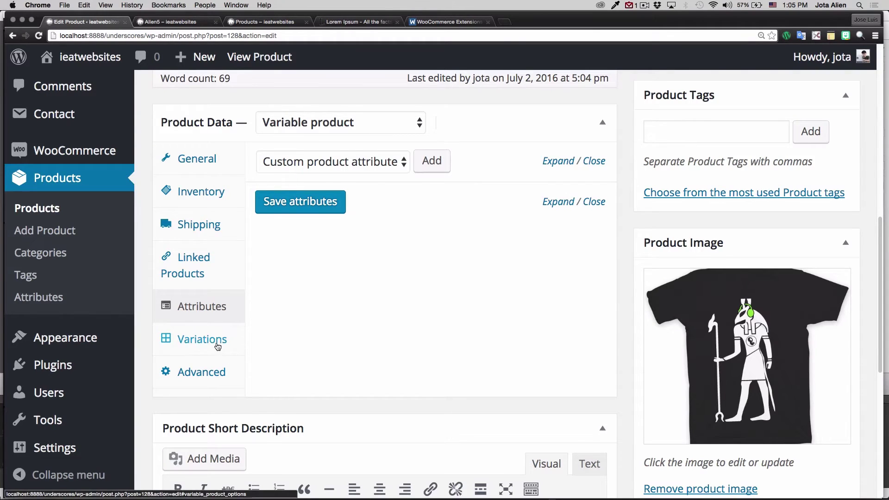
pyautogui.click(218, 341)
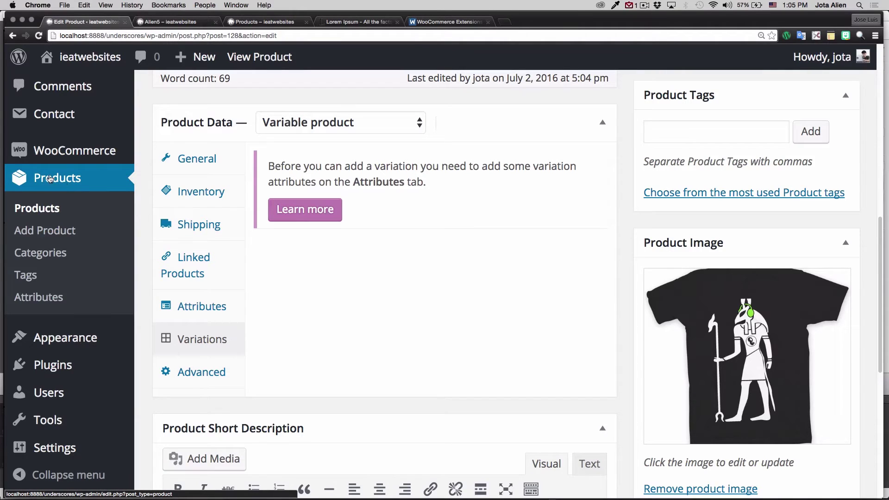
# Add a store-wide product attribute named Color
pyautogui.click(39, 303)
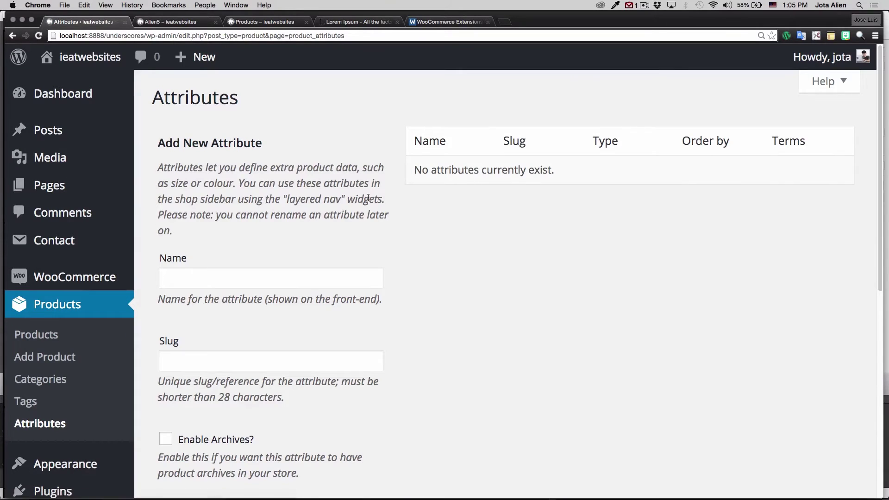
pyautogui.scroll(-2, 424, 247)
pyautogui.scroll(2, 421, 251)
pyautogui.click(180, 266)
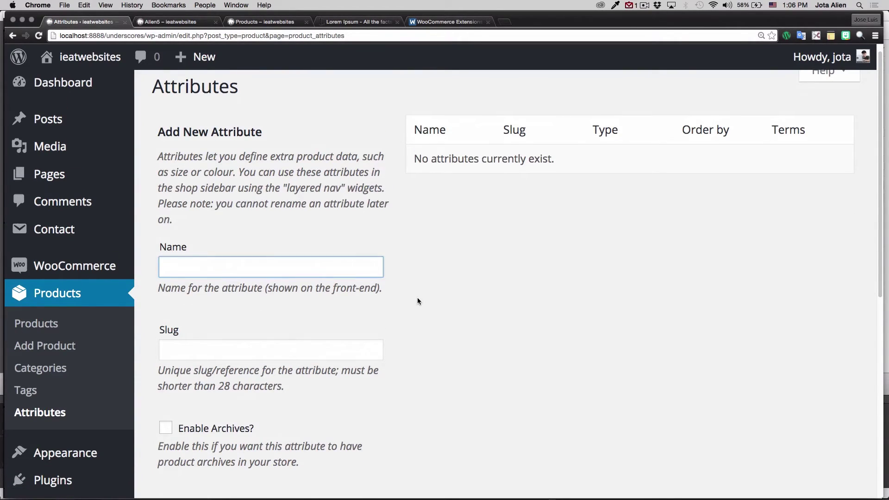
pyautogui.write('Color')
pyautogui.click(424, 297)
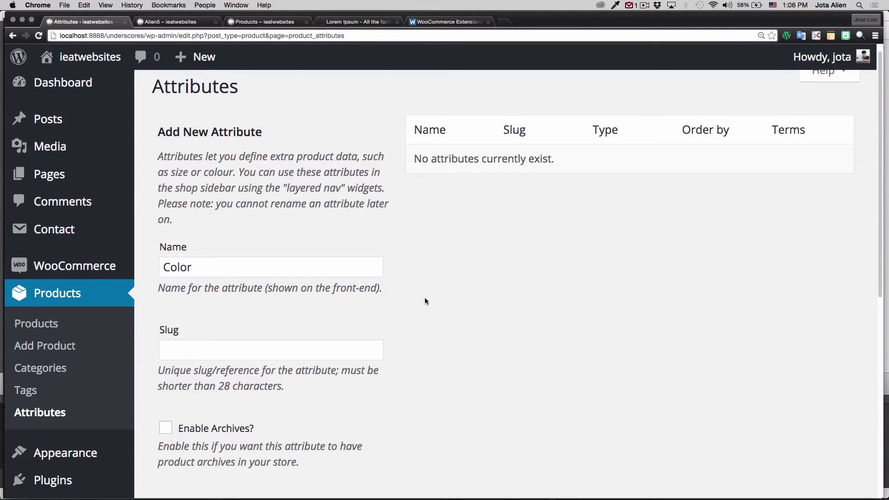
pyautogui.scroll(-5, 418, 301)
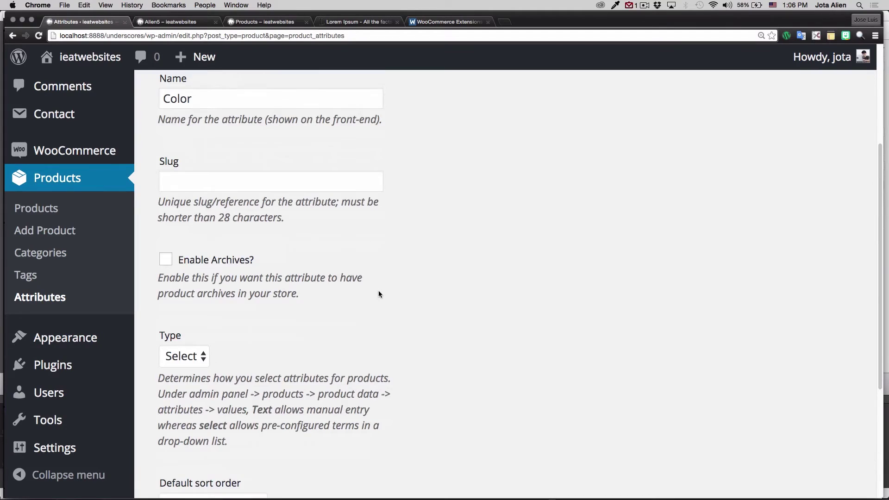
pyautogui.scroll(-3, 379, 292)
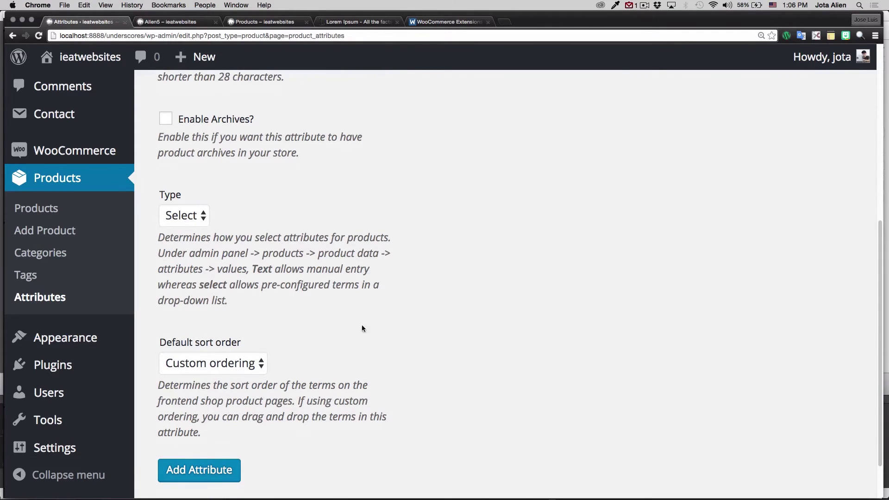
pyautogui.scroll(-2, 406, 330)
pyautogui.scroll(-1, 293, 427)
pyautogui.click(212, 421)
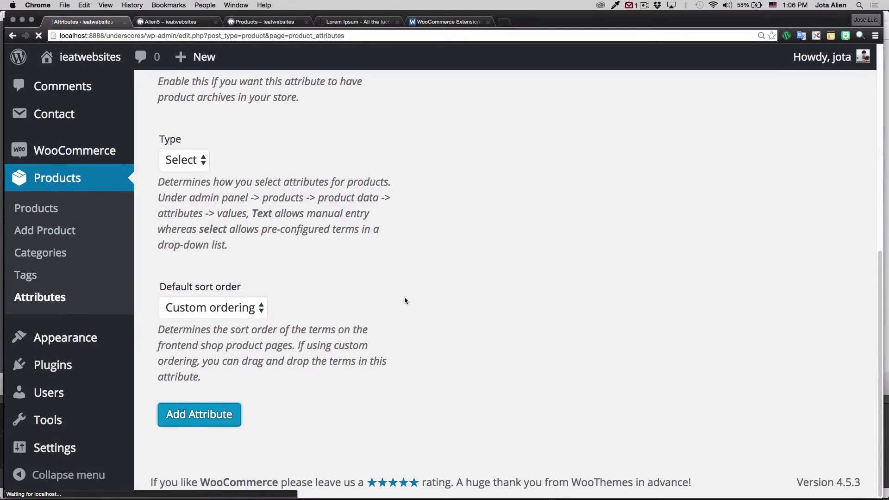
# Open the term configuration of the Color attribute and add the term Black
pyautogui.moveTo(438, 175)
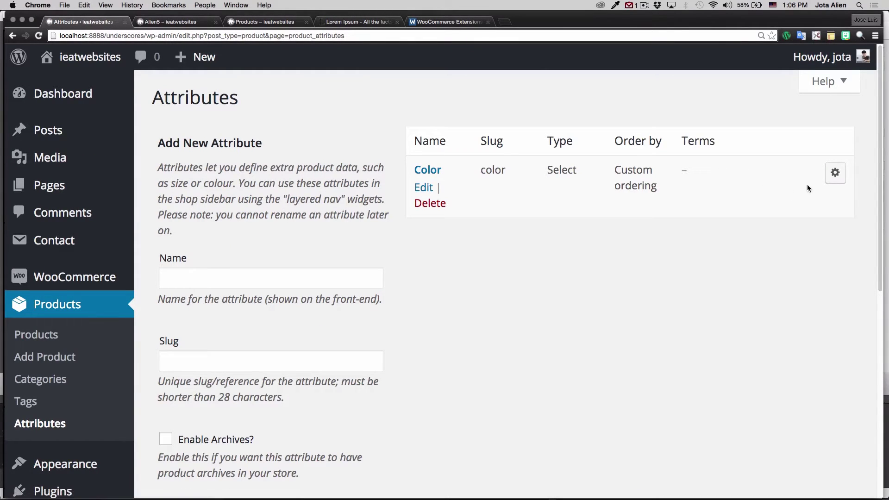
pyautogui.click(837, 180)
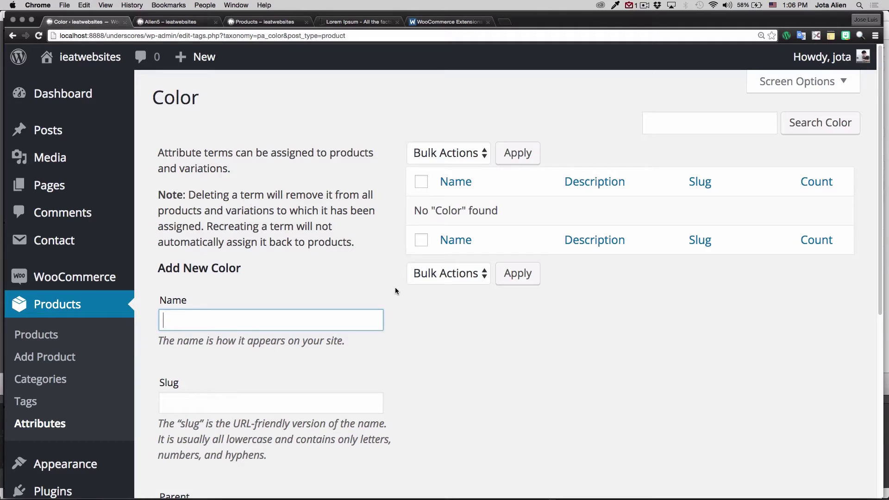
pyautogui.write('Black')
pyautogui.scroll(-8, 397, 330)
pyautogui.click(218, 427)
pyautogui.scroll(7, 393, 296)
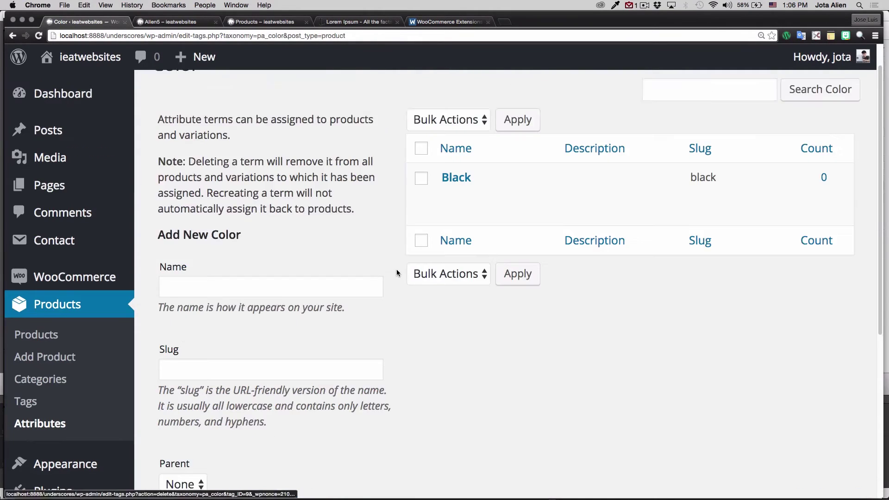
# Add the term White to the Color attribute and check the term list
pyautogui.scroll(-1, 396, 269)
pyautogui.click(359, 243)
pyautogui.write('White')
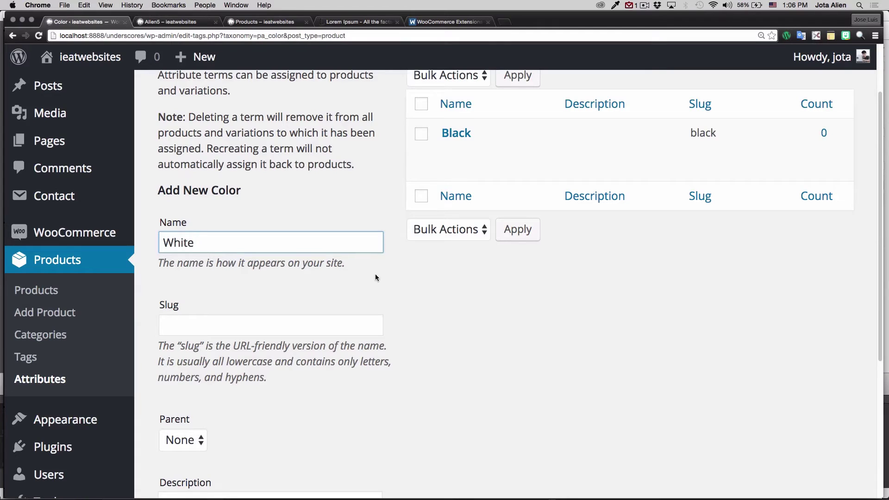
pyautogui.click(375, 274)
pyautogui.scroll(-5, 375, 274)
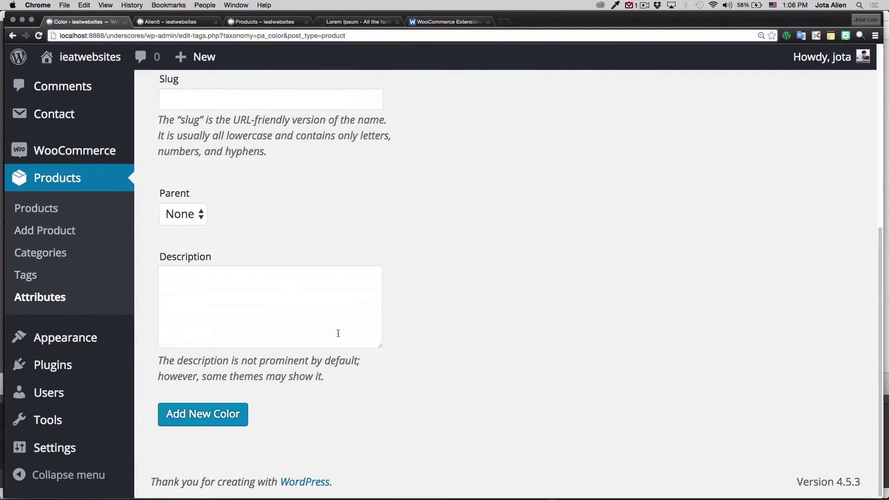
pyautogui.click(243, 420)
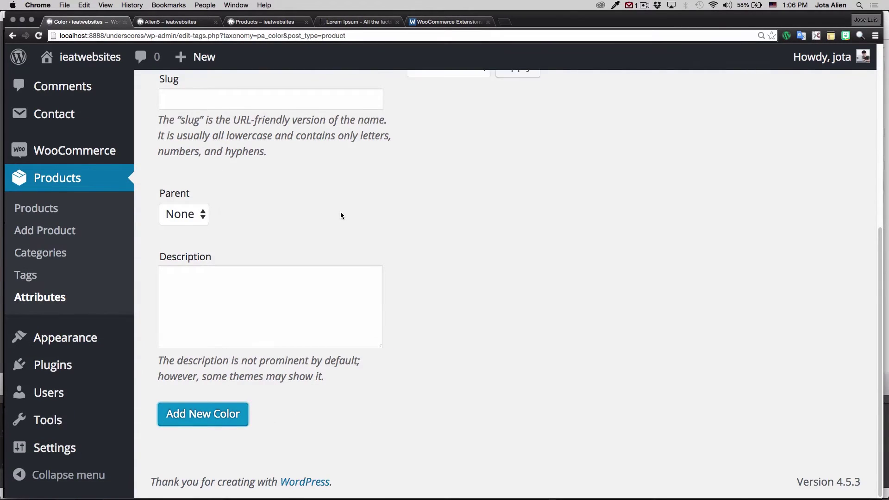
pyautogui.scroll(5, 341, 215)
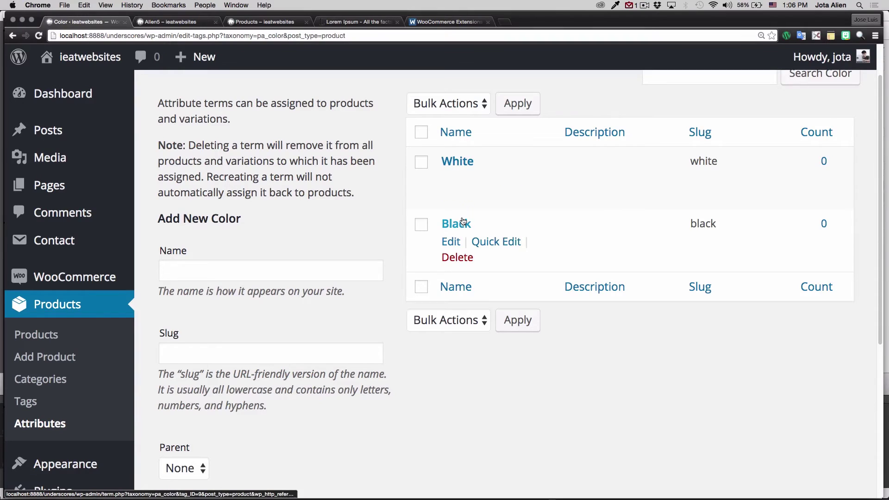
pyautogui.scroll(2, 396, 252)
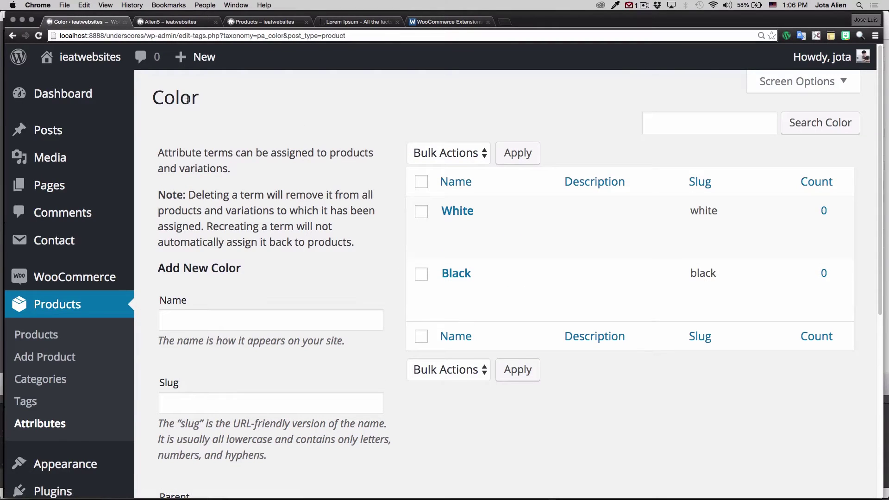
pyautogui.moveTo(148, 100); pyautogui.dragTo(211, 98)
pyautogui.click(376, 134)
pyautogui.scroll(-2, 401, 186)
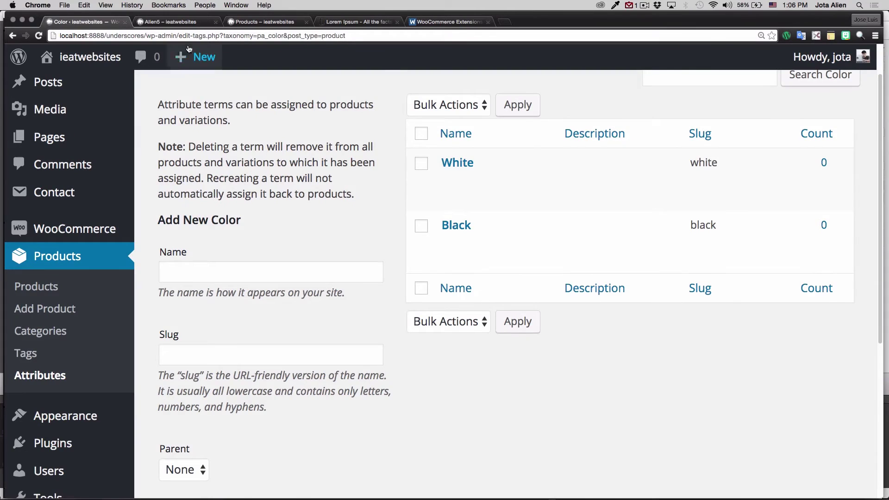
# Go back to the Alien5 product being edited and add the Color attribute to its product data
pyautogui.click(180, 22)
pyautogui.click(195, 317)
pyautogui.click(204, 286)
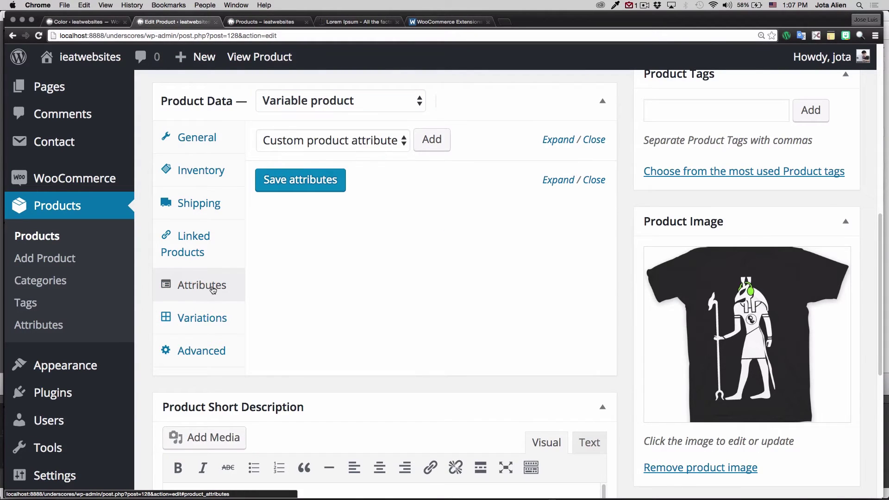
pyautogui.click(372, 141)
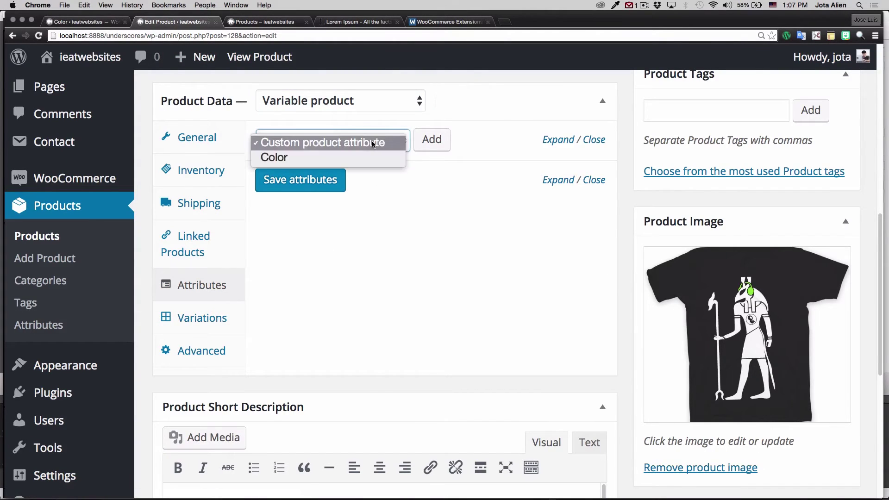
pyautogui.click(364, 157)
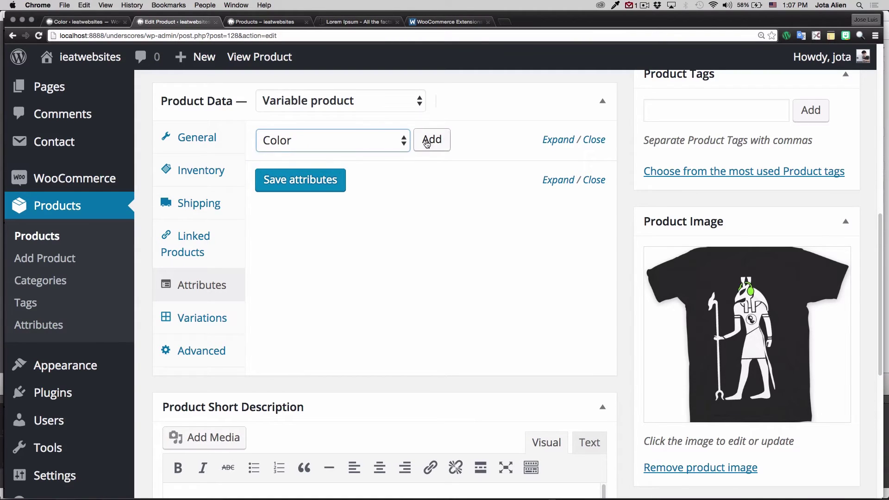
pyautogui.click(431, 140)
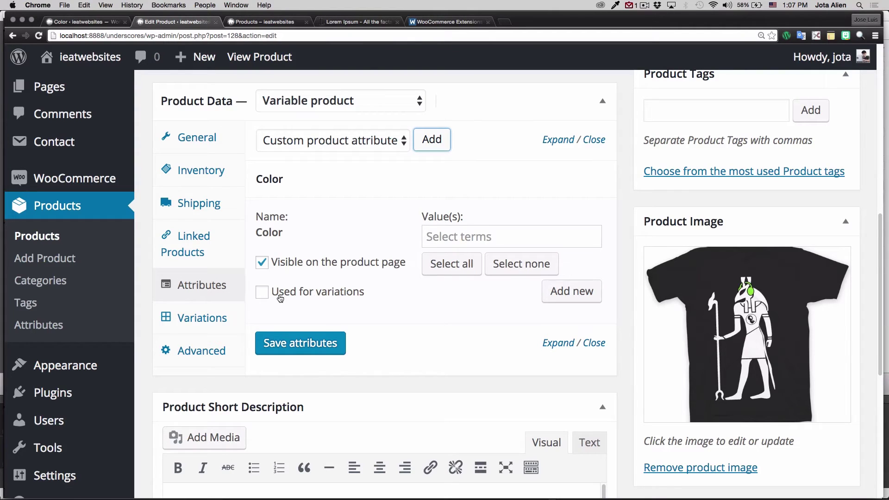
# Enable the Color attribute for variations, assign it the values White and Black, and save the attributes
pyautogui.click(262, 292)
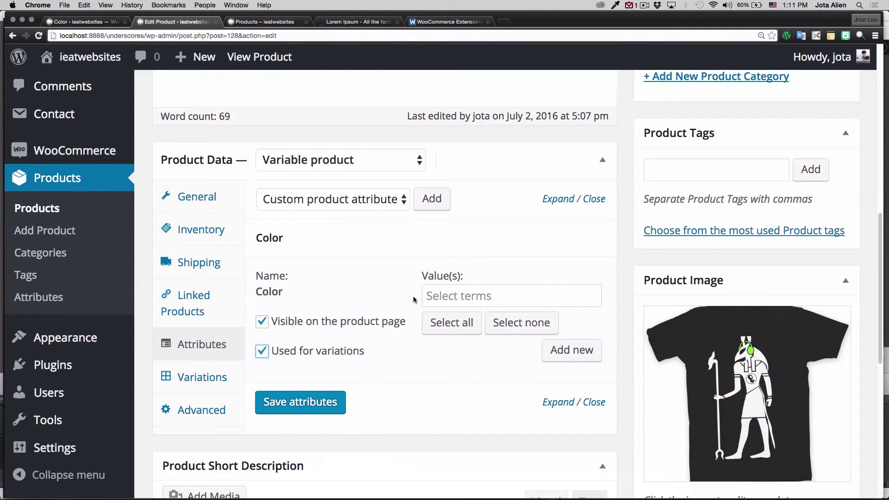
pyautogui.click(438, 295)
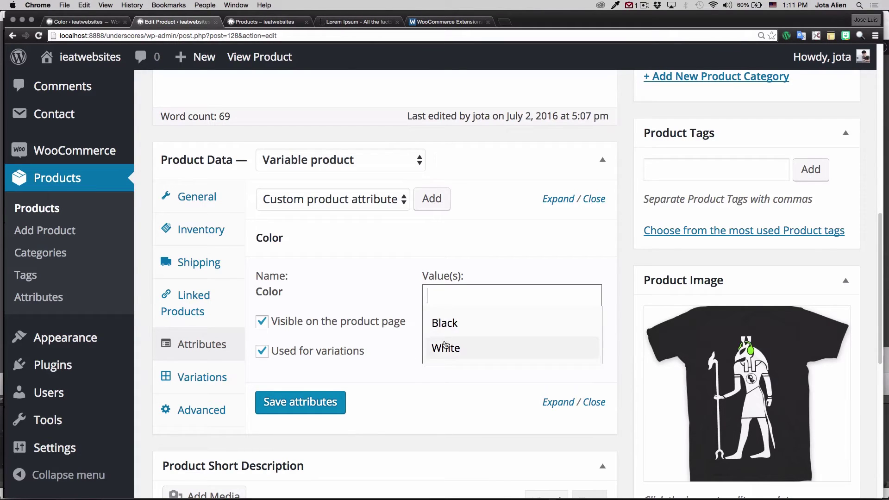
pyautogui.click(442, 349)
pyautogui.click(448, 319)
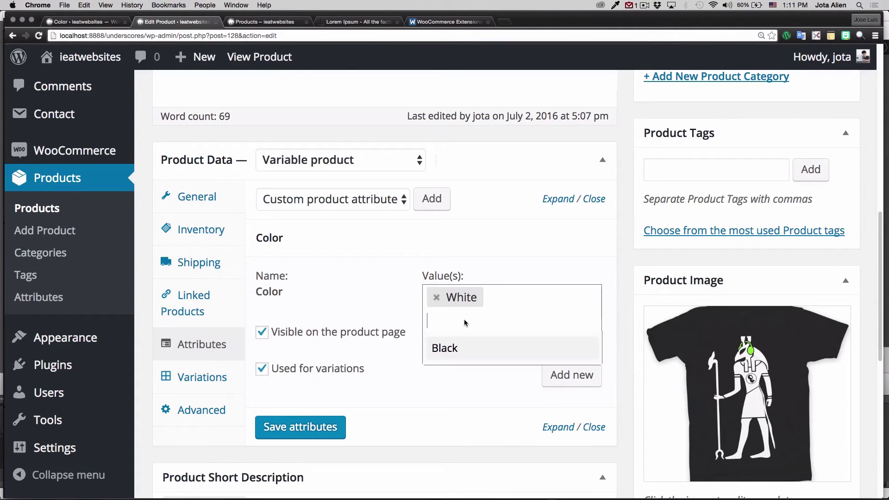
pyautogui.click(445, 349)
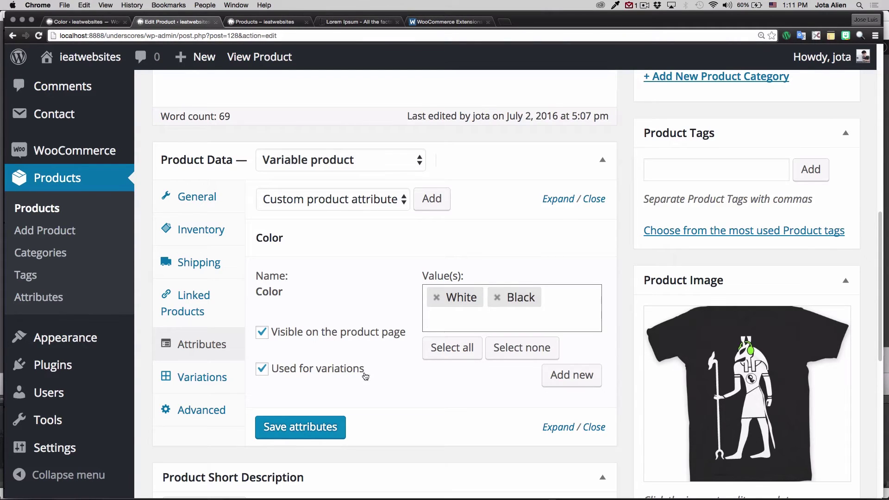
pyautogui.click(299, 424)
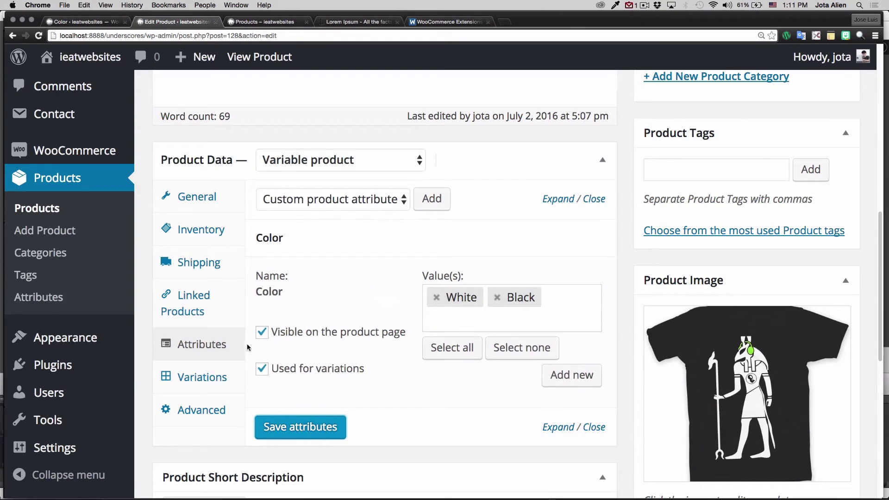
# Create variations of the Alien5 product from all attributes and confirm linking them
pyautogui.click(208, 377)
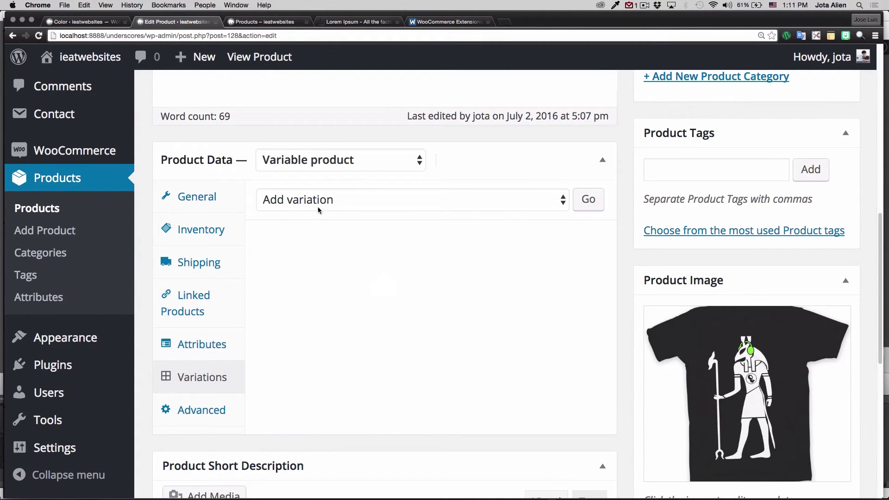
pyautogui.click(331, 200)
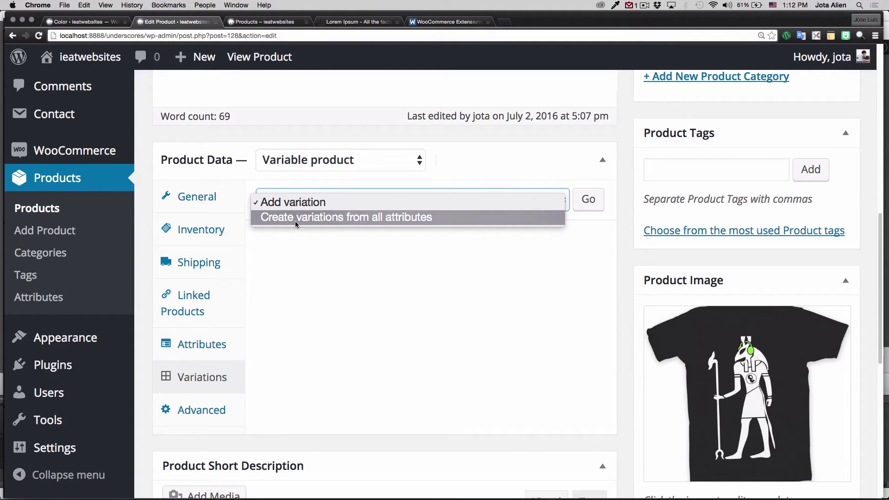
pyautogui.click(402, 219)
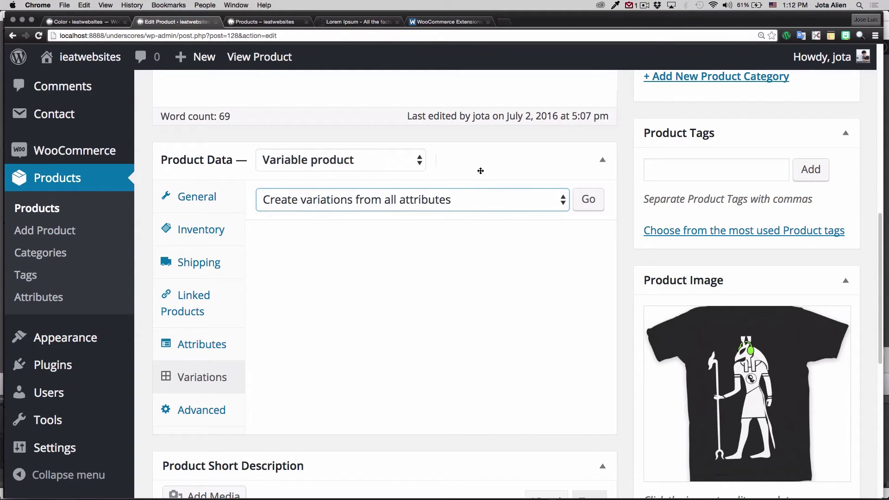
pyautogui.click(587, 203)
pyautogui.click(587, 202)
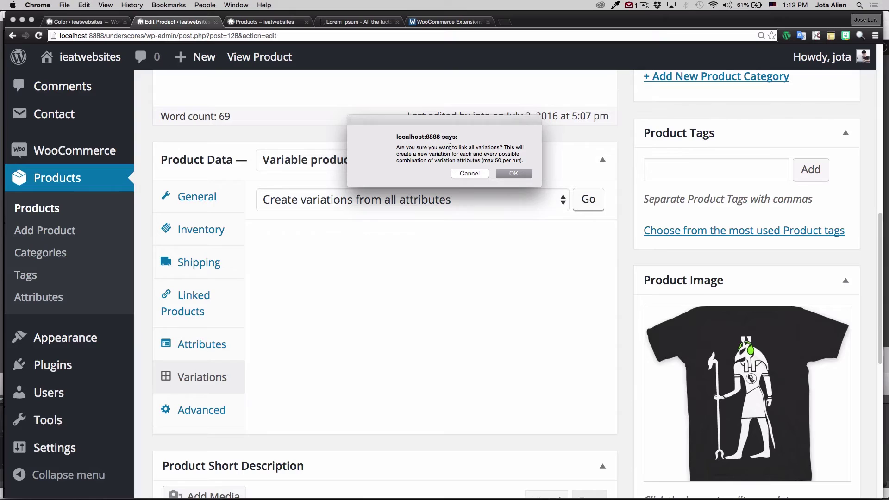
pyautogui.click(507, 173)
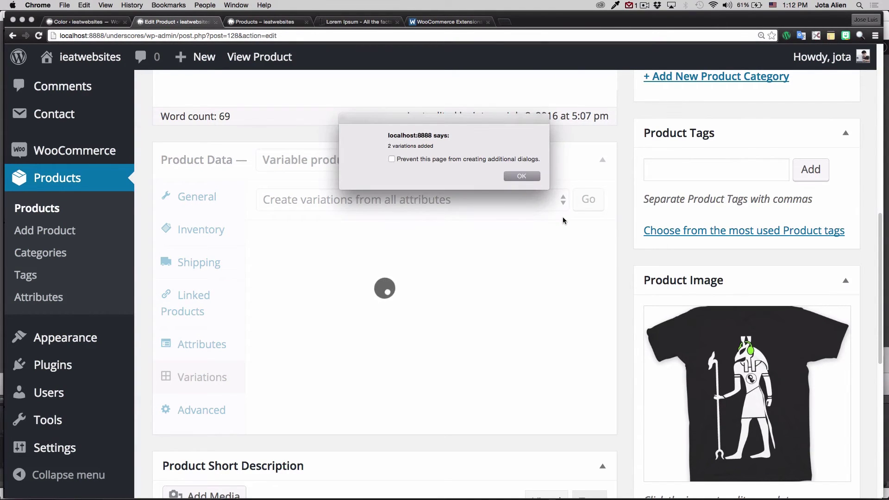
pyautogui.moveTo(388, 146); pyautogui.dragTo(451, 151)
pyautogui.click(510, 174)
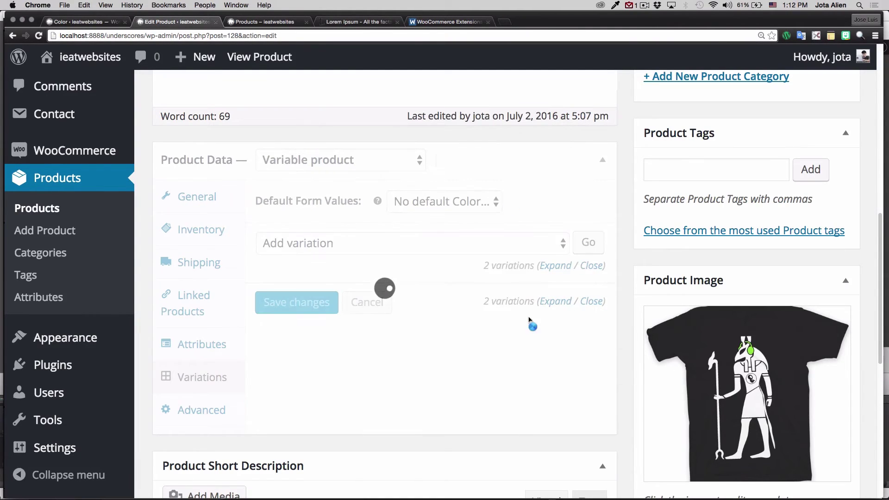
# Examine the settings available in the Black and White variations
pyautogui.scroll(-1, 412, 330)
pyautogui.scroll(-5, 412, 330)
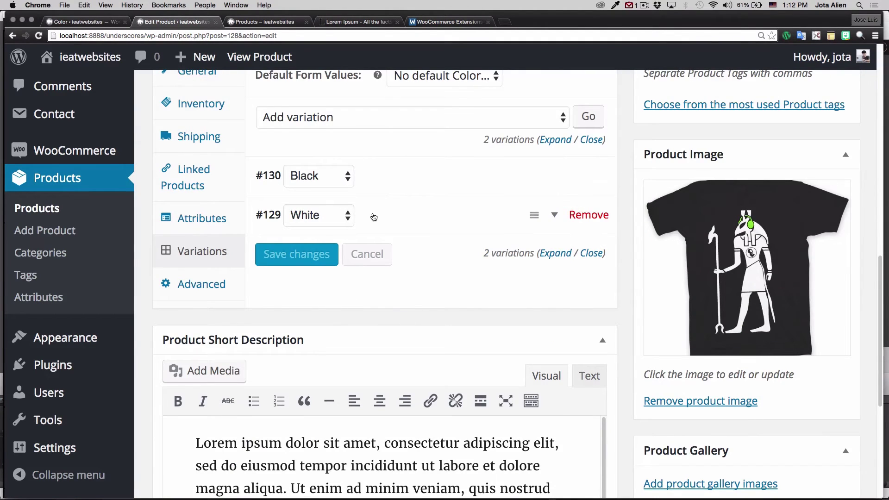
pyautogui.scroll(2, 428, 307)
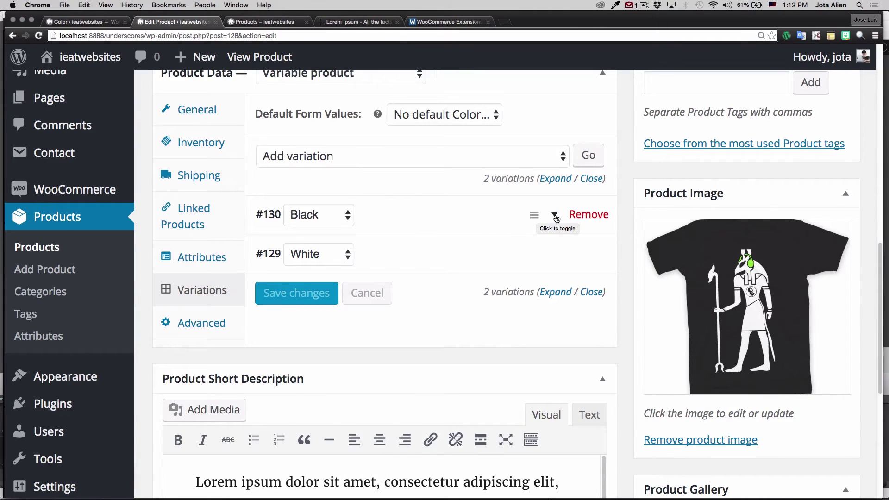
pyautogui.click(555, 216)
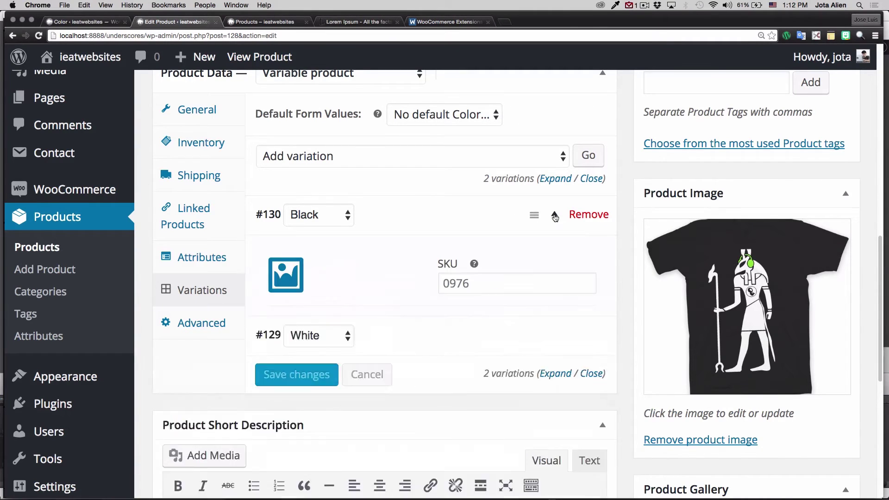
pyautogui.scroll(-2, 618, 246)
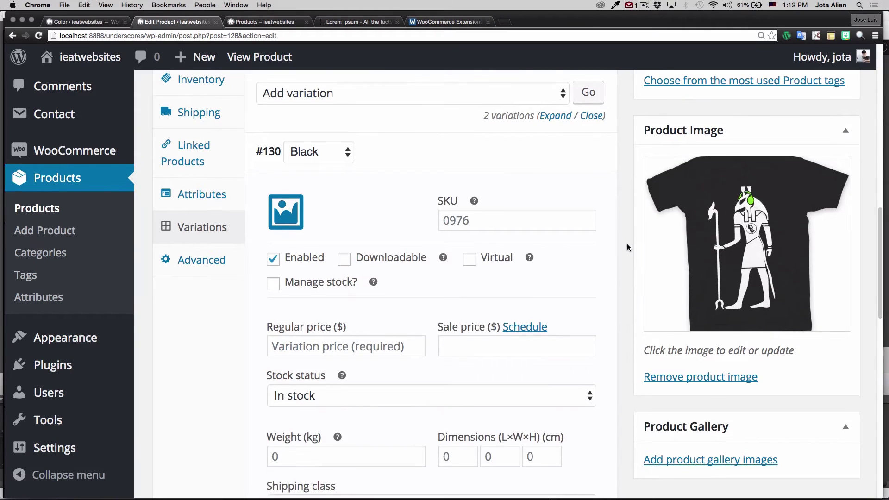
pyautogui.scroll(-2, 627, 246)
pyautogui.scroll(3, 620, 246)
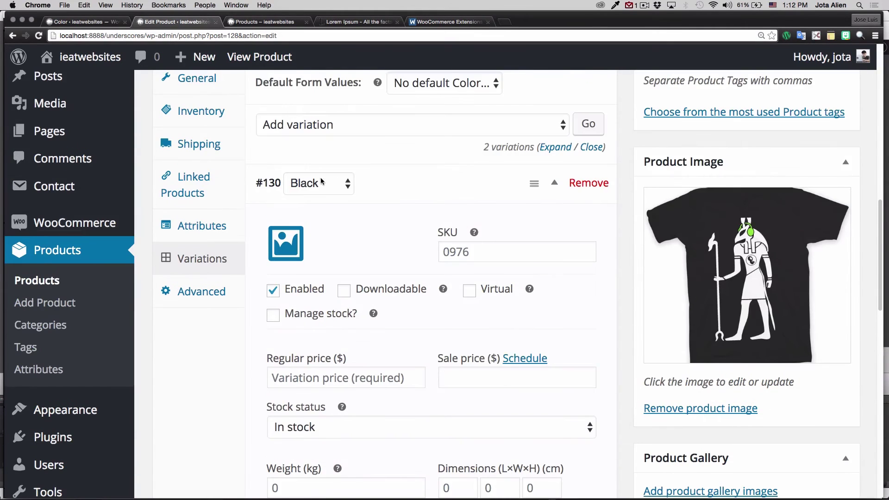
pyautogui.click(554, 184)
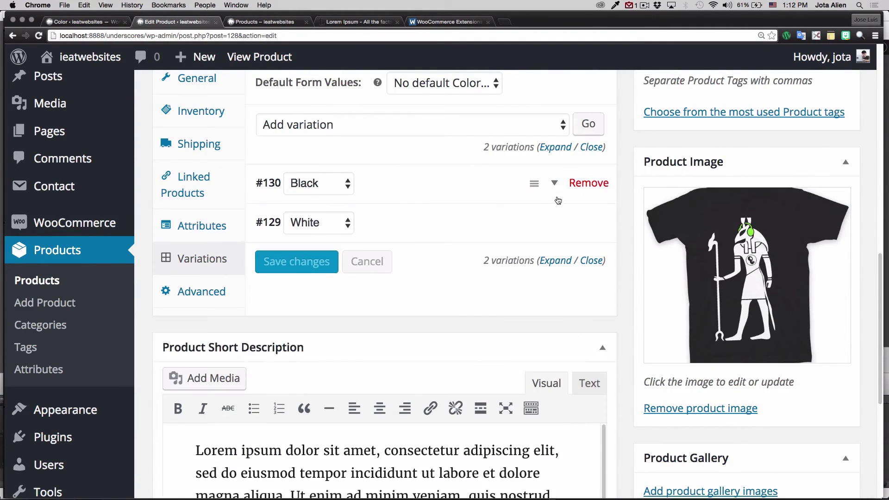
pyautogui.click(555, 224)
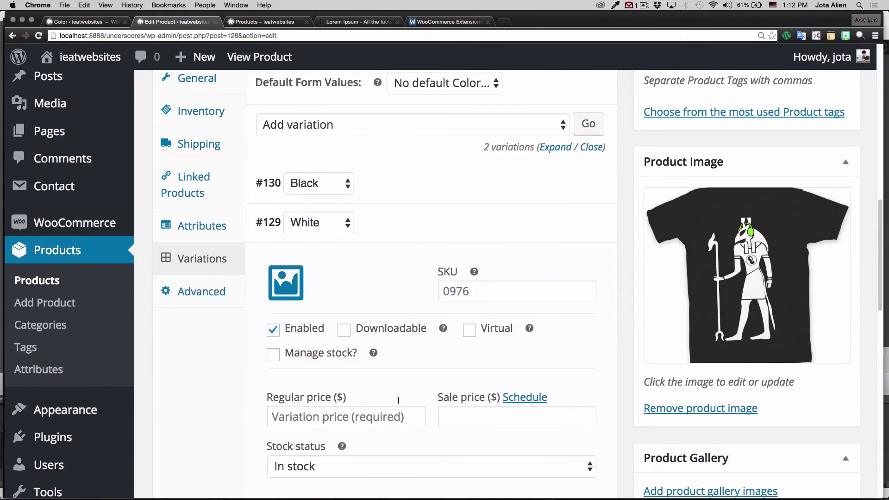
pyautogui.click(555, 223)
# Enable stock management for the Black variation and set its regular price to 30
pyautogui.click(557, 185)
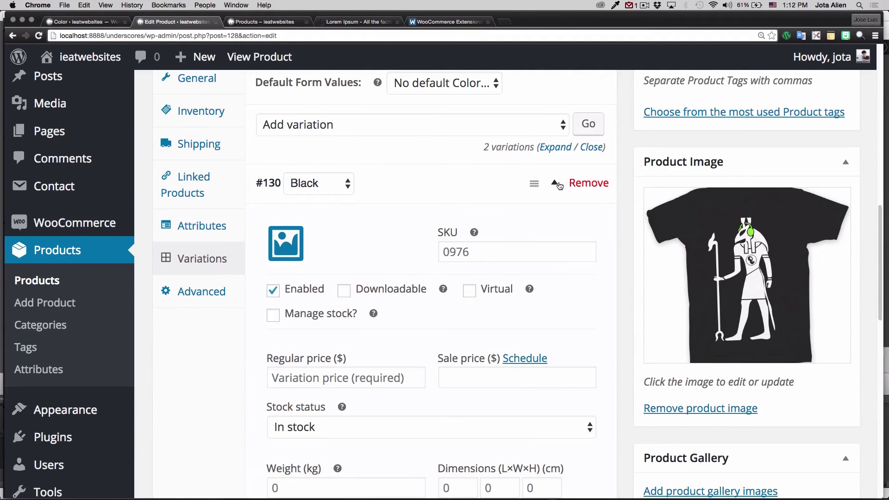
pyautogui.scroll(-3, 407, 247)
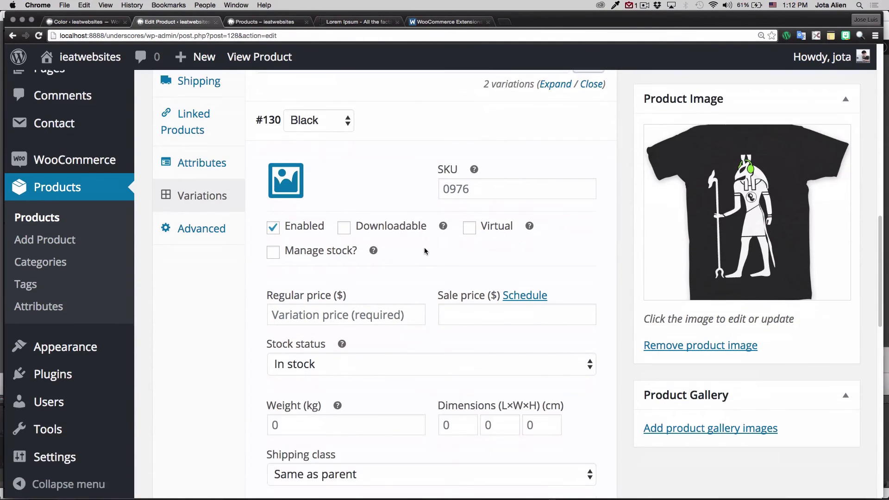
pyautogui.scroll(-2, 425, 250)
pyautogui.scroll(-1, 417, 214)
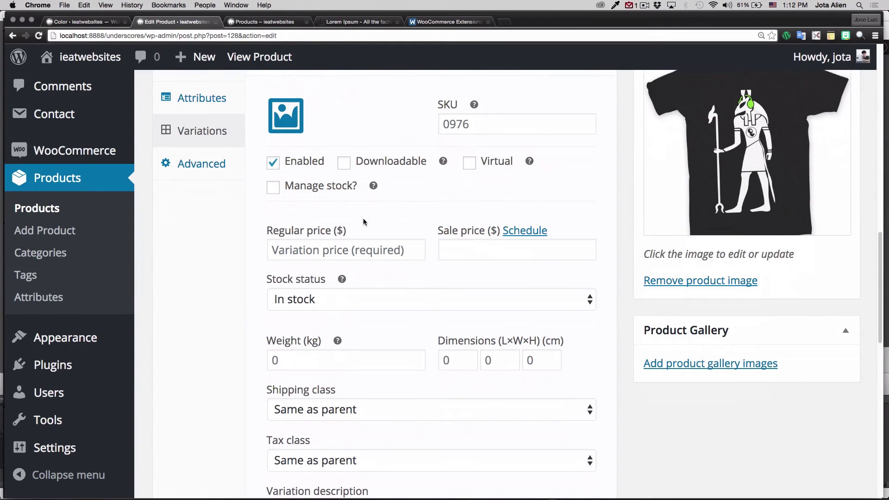
pyautogui.scroll(-2, 417, 215)
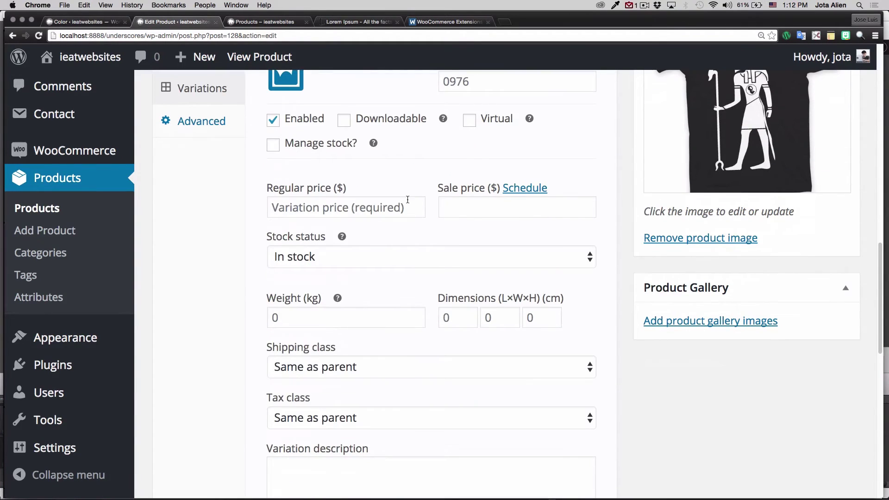
pyautogui.scroll(1, 304, 171)
pyautogui.click(273, 149)
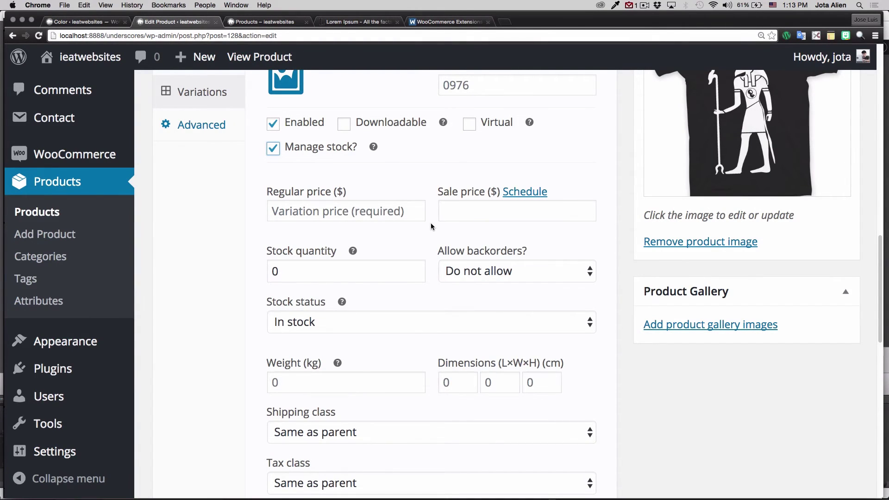
pyautogui.scroll(7, 430, 223)
pyautogui.scroll(-4, 431, 223)
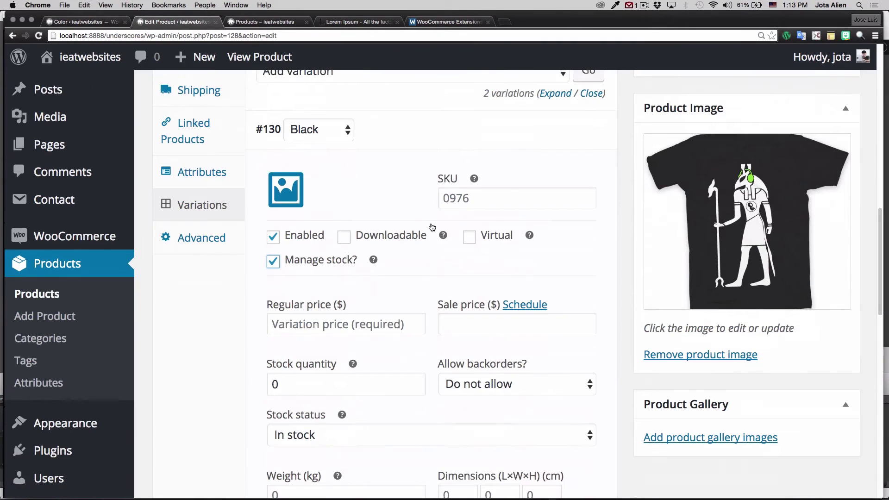
pyautogui.click(339, 282)
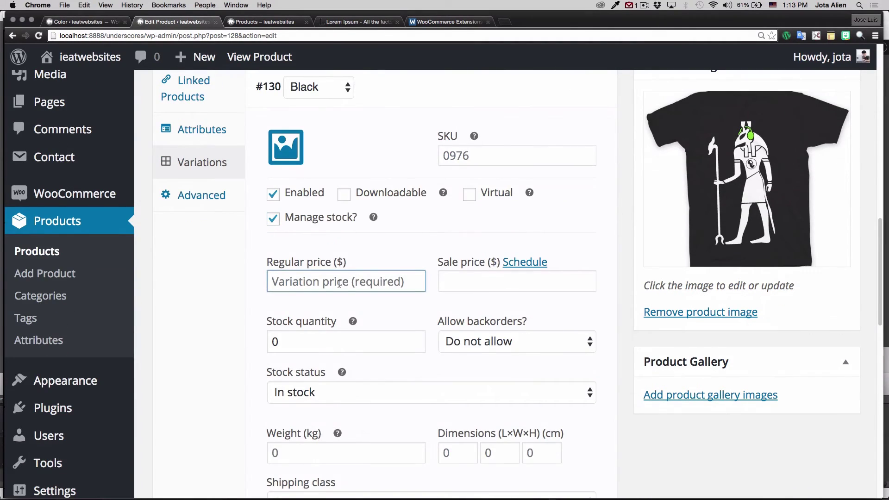
pyautogui.write('30')
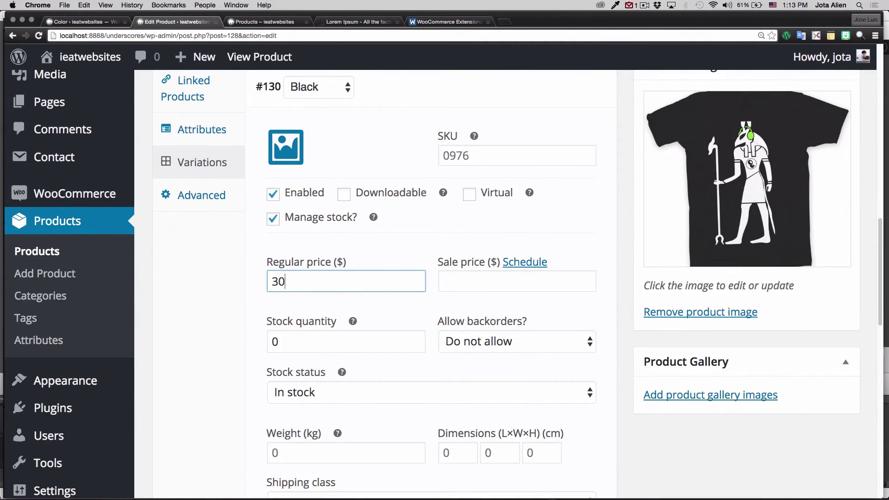
pyautogui.click(434, 304)
# Set the Black variation's stock quantity to 20 and review its remaining stock, shipping and tax fields
pyautogui.scroll(-1, 424, 308)
pyautogui.click(345, 326)
pyautogui.press('BackSpace')
pyautogui.write('20')
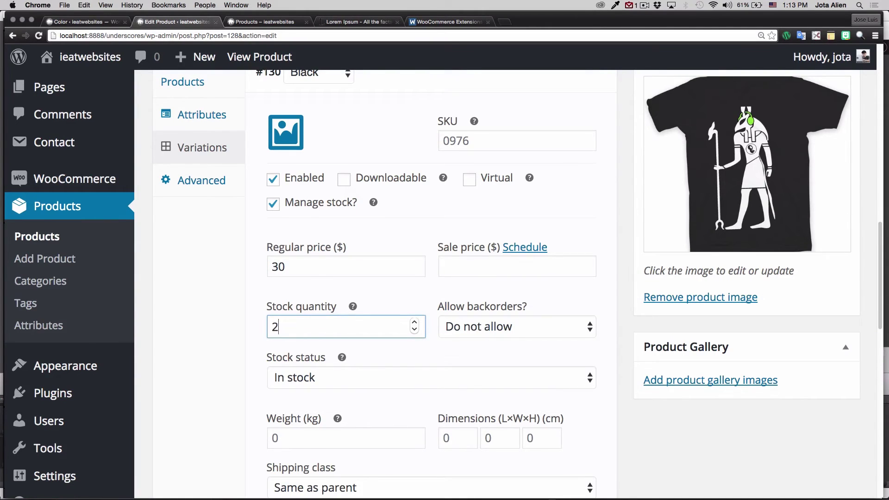
pyautogui.click(604, 307)
pyautogui.scroll(-1, 597, 307)
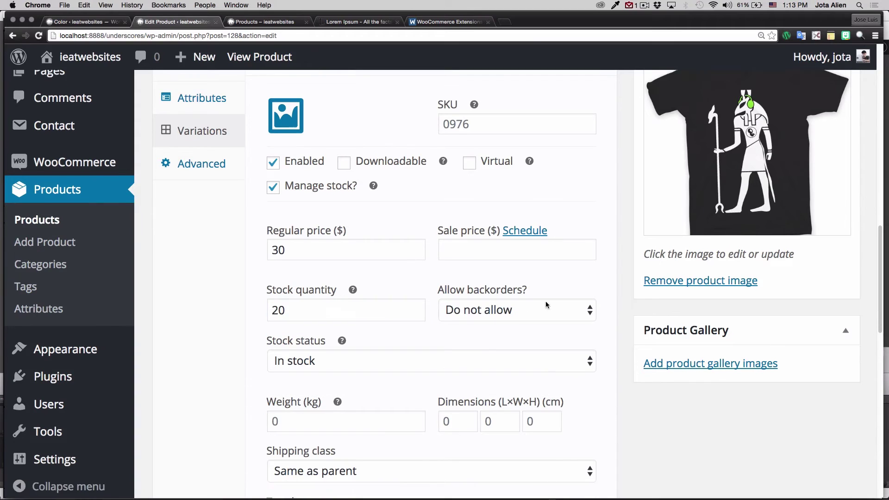
pyautogui.scroll(-4, 371, 343)
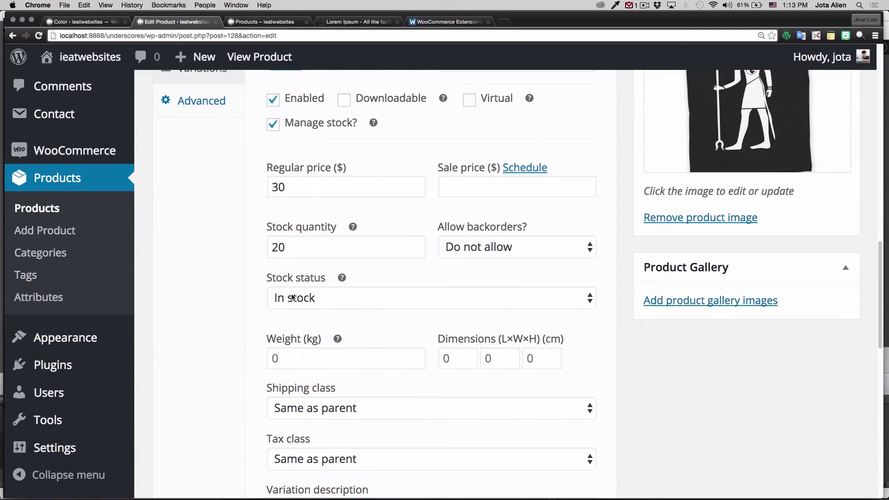
pyautogui.scroll(-4, 423, 318)
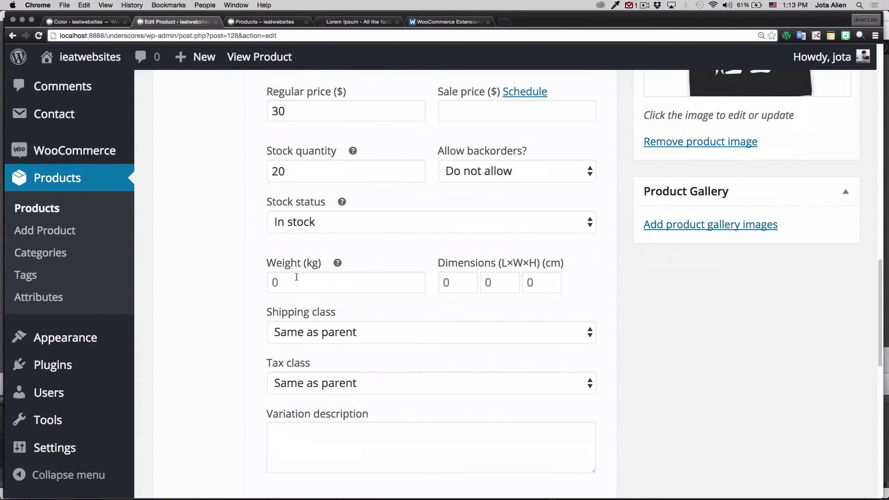
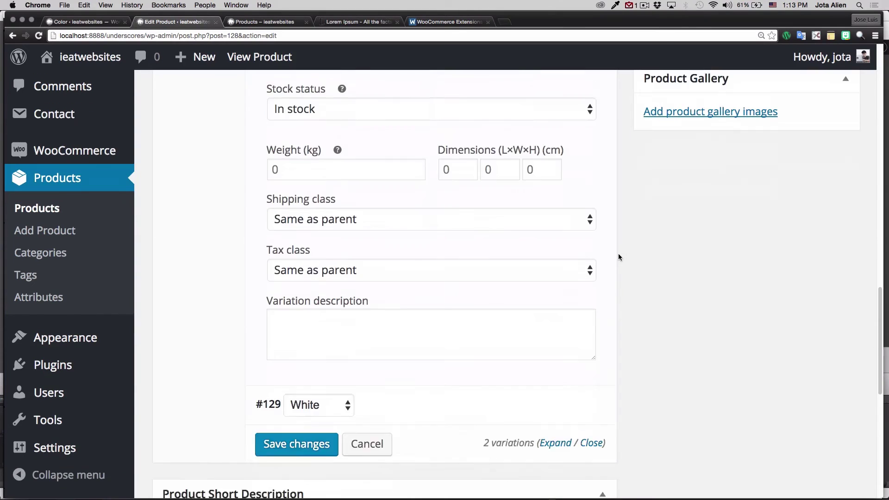
# Expand the White variation and set its regular price to 15
pyautogui.click(555, 242)
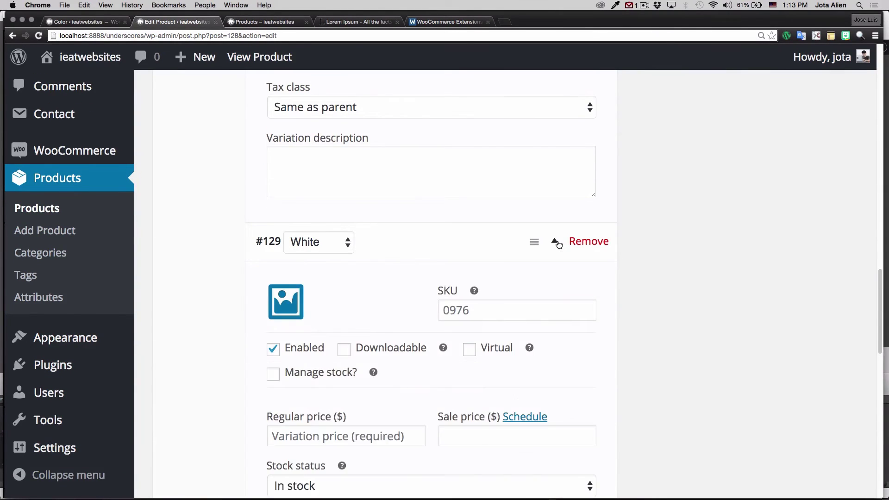
pyautogui.scroll(-3, 419, 364)
pyautogui.click(343, 272)
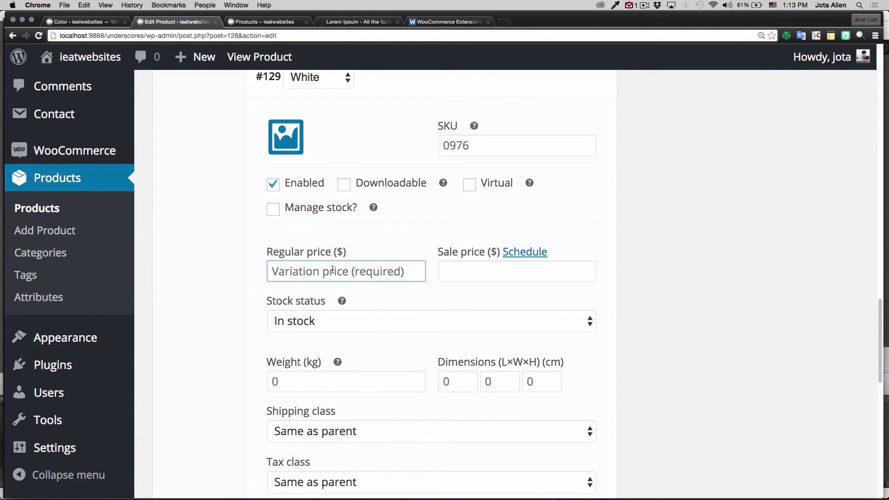
pyautogui.scroll(10, 342, 268)
pyautogui.scroll(-4, 342, 269)
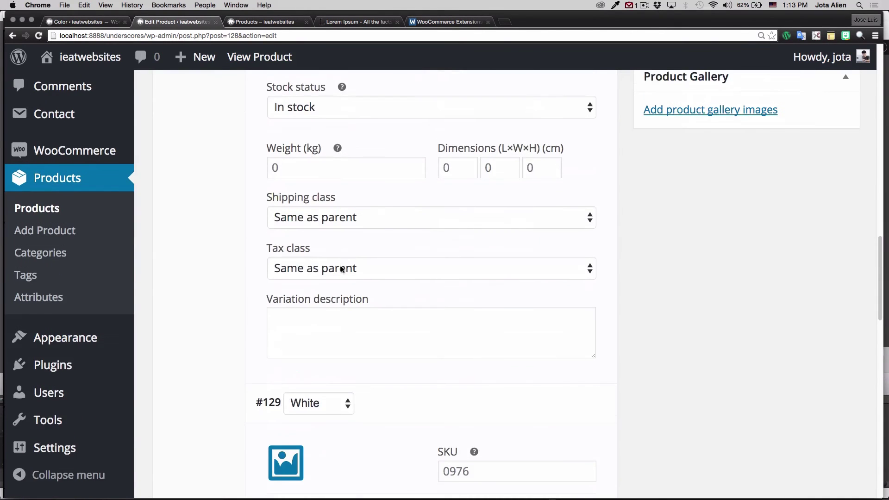
pyautogui.scroll(-5, 340, 273)
pyautogui.write('1')
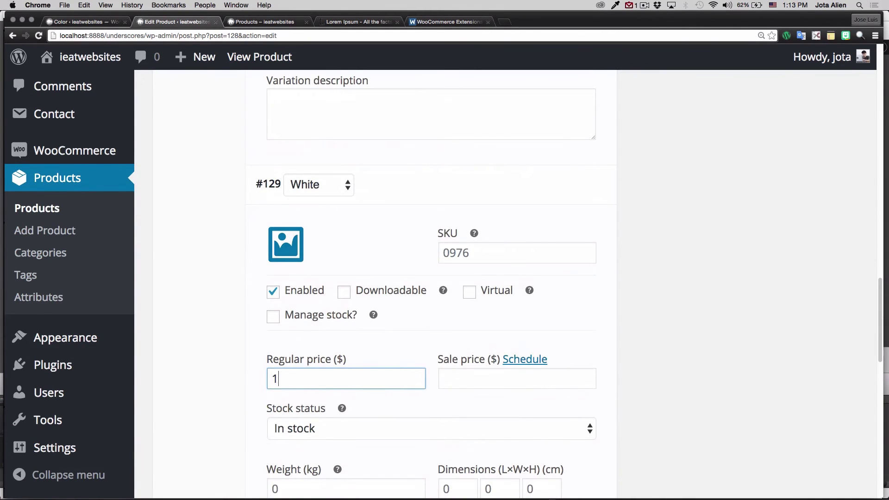
pyautogui.click(616, 327)
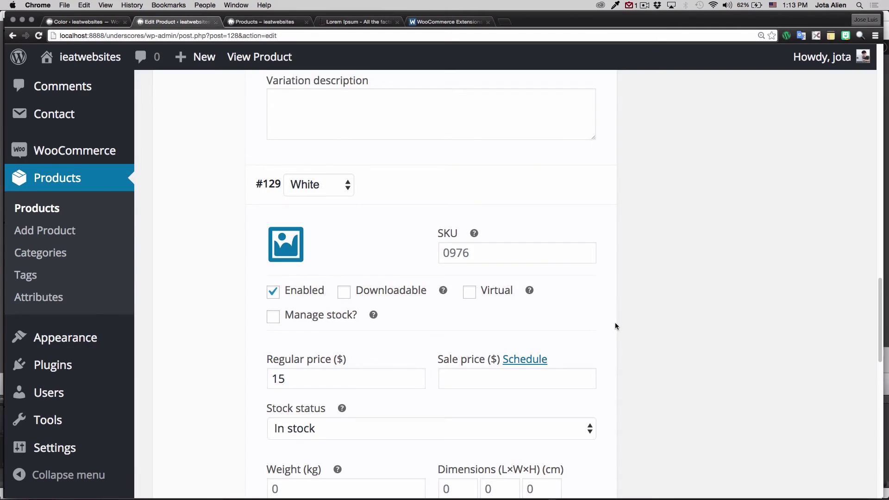
# Enable stock management for the White variation and set its stock quantity to 10
pyautogui.scroll(-3, 618, 315)
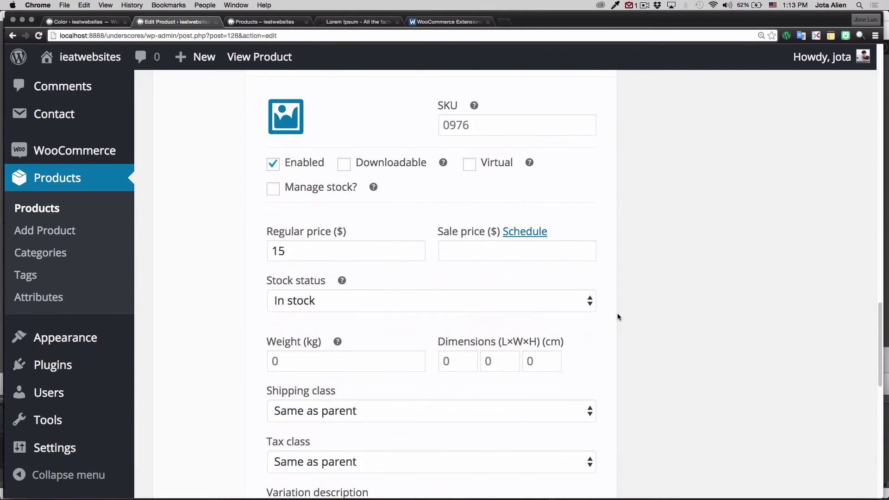
pyautogui.scroll(1, 618, 316)
pyautogui.click(274, 203)
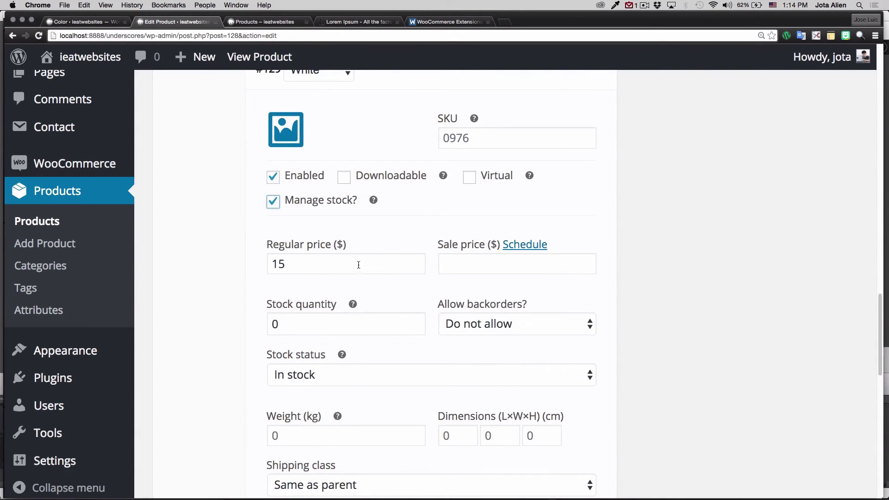
pyautogui.scroll(-1, 359, 265)
pyautogui.doubleClick(285, 288)
pyautogui.write('10')
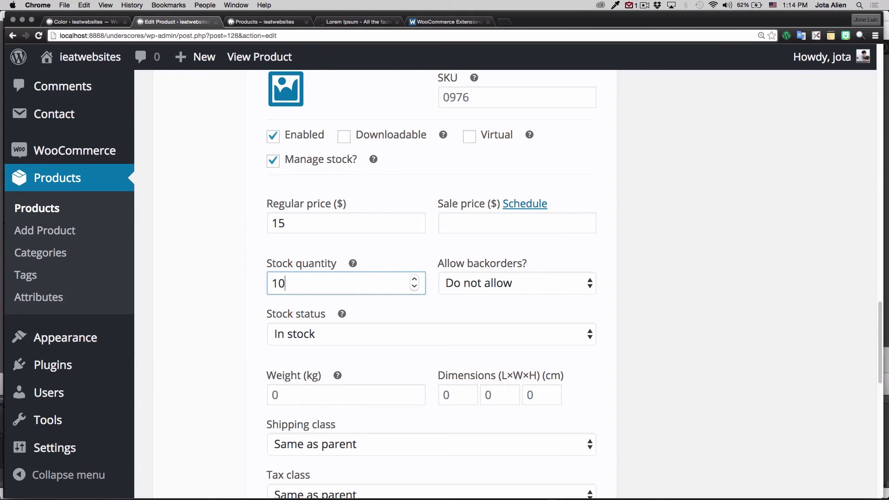
pyautogui.click(616, 244)
pyautogui.scroll(-2, 616, 243)
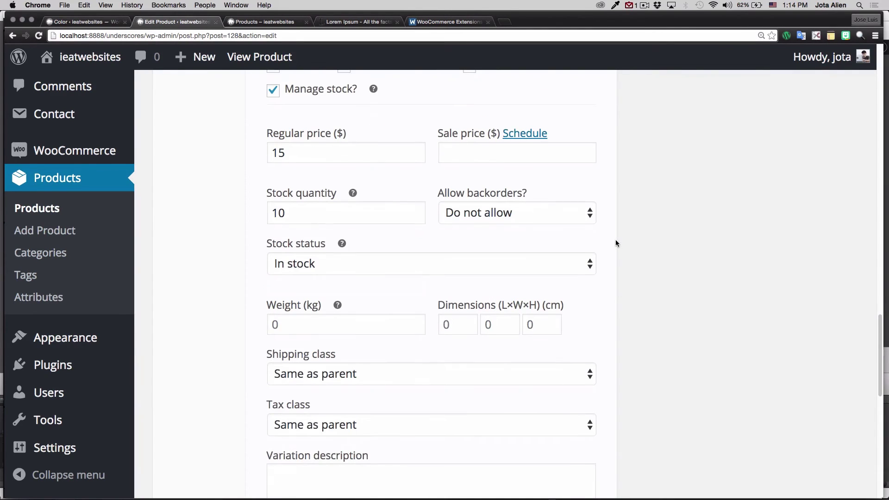
# Assign the ANCIENT-WHITE-ALIENS_black.jpg picture from the media library as the Black variation's image
pyautogui.scroll(-1, 616, 243)
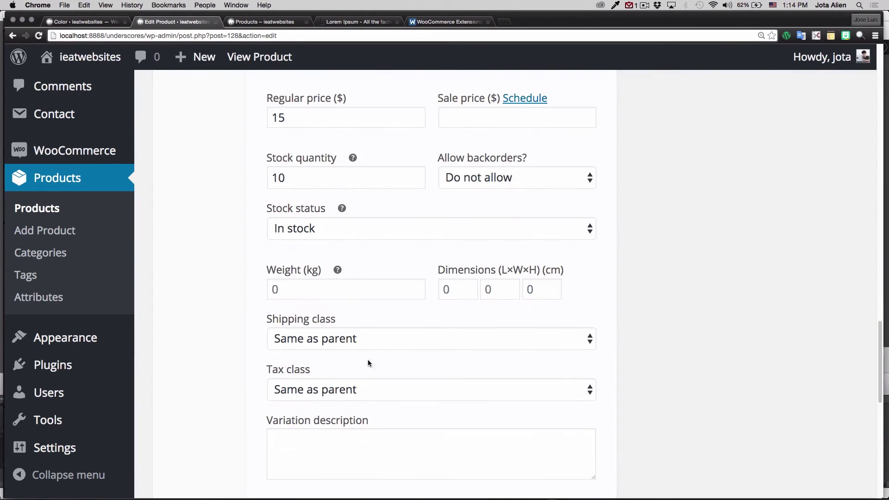
pyautogui.scroll(-3, 617, 234)
pyautogui.scroll(8, 617, 234)
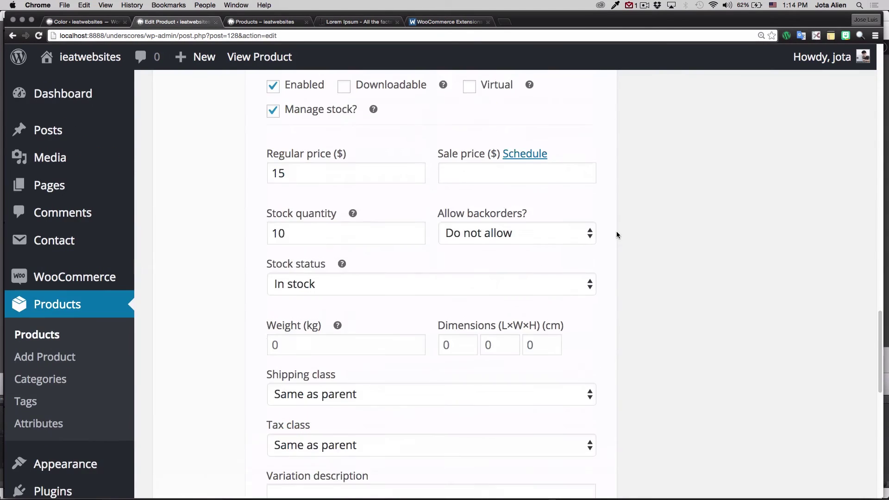
pyautogui.scroll(15, 617, 233)
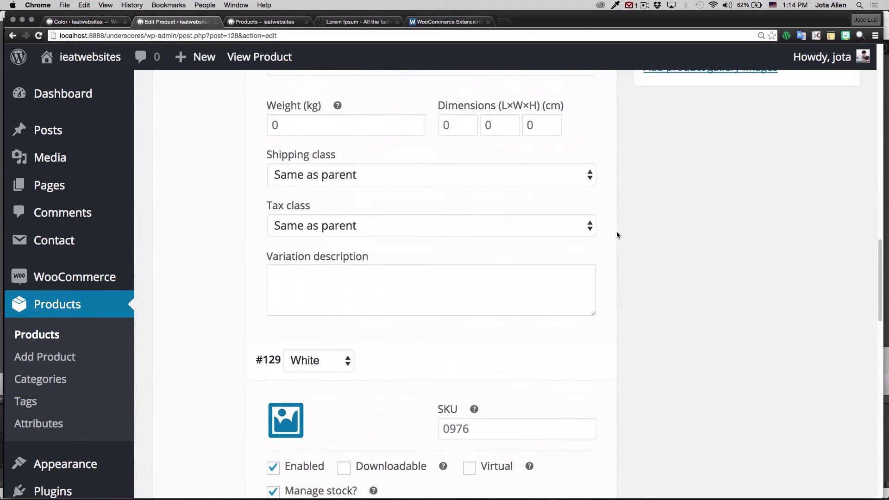
pyautogui.scroll(2, 616, 235)
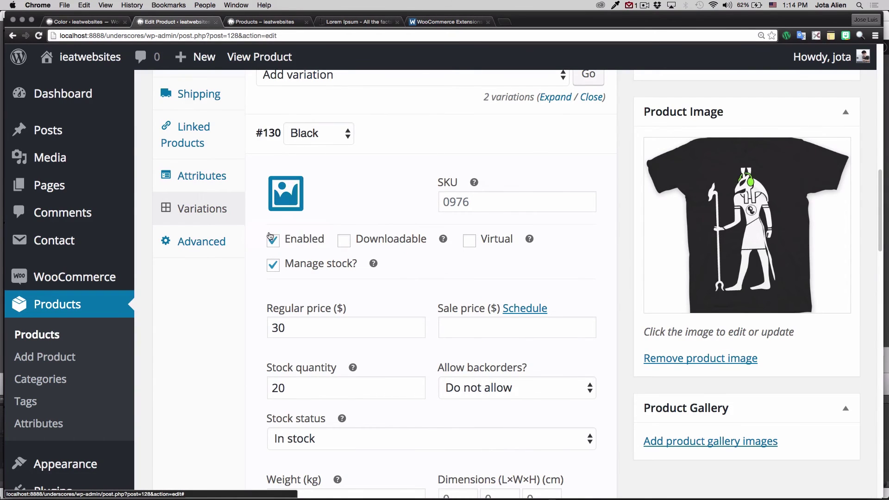
pyautogui.click(286, 190)
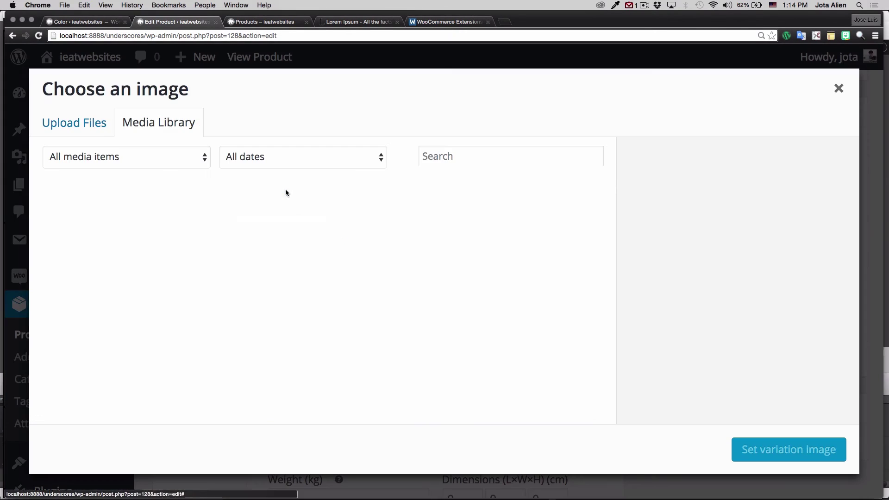
pyautogui.click(218, 214)
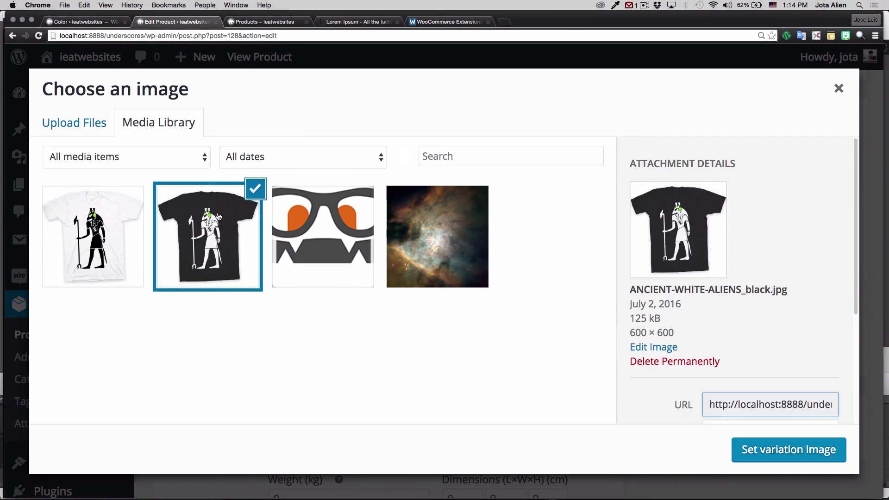
pyautogui.click(810, 458)
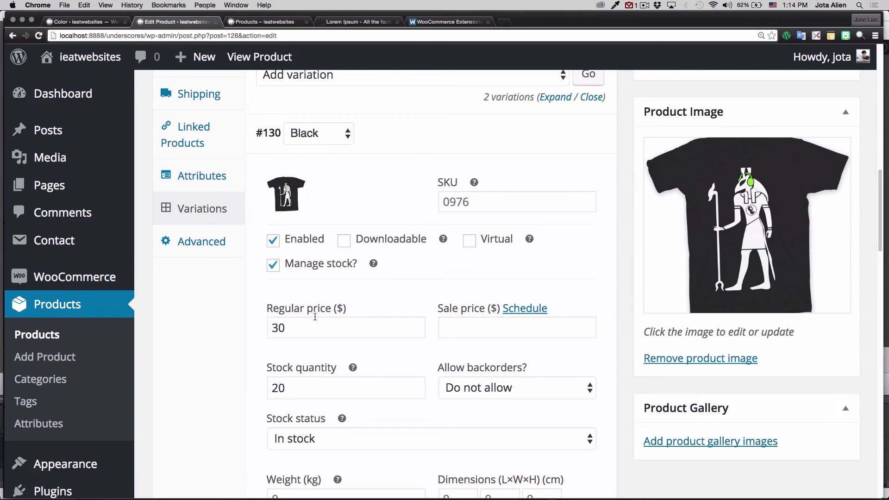
# Assign the ANCIENT-WHITE-ALIENS.jpg picture from the media library as the White variation's image
pyautogui.scroll(-11, 427, 292)
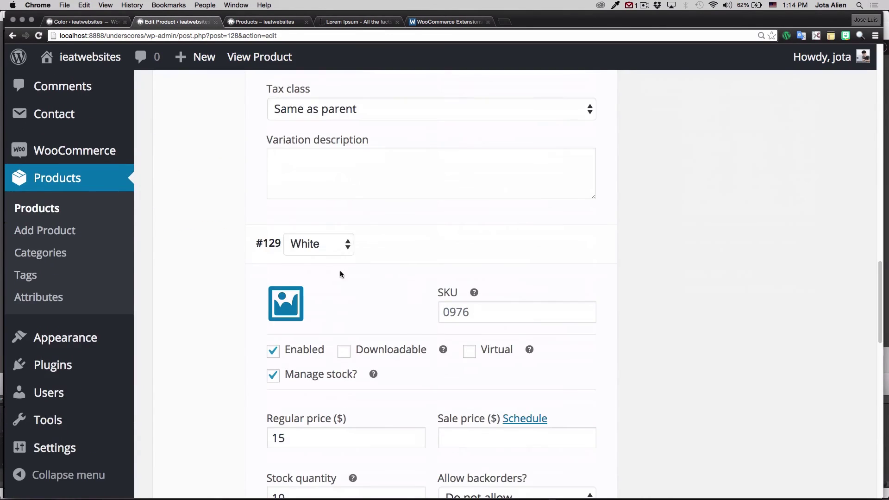
pyautogui.click(292, 297)
pyautogui.click(93, 236)
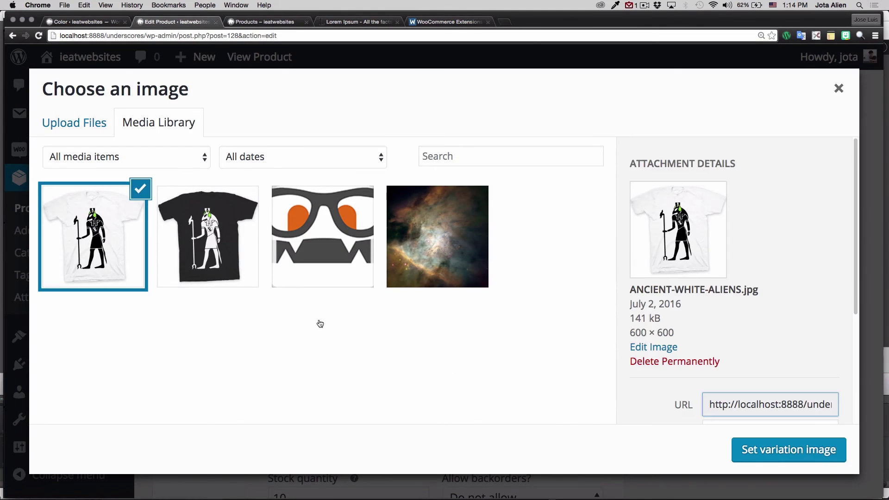
pyautogui.click(777, 458)
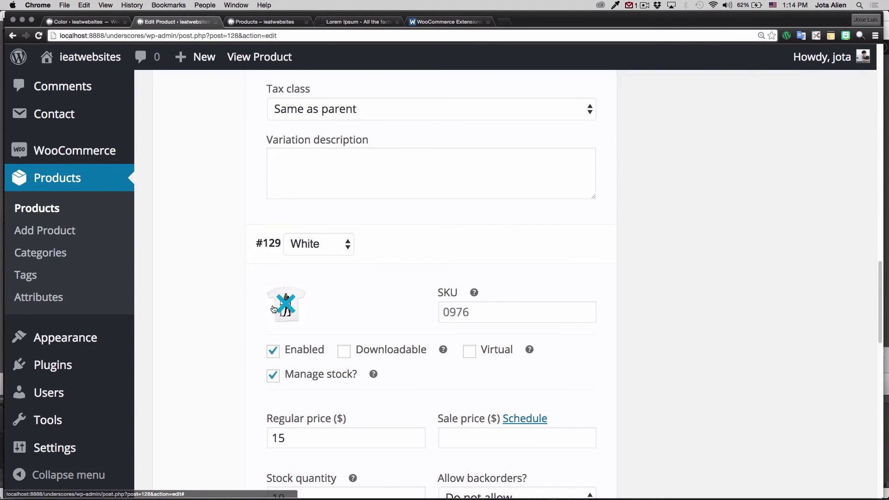
# Review the Black variation's settings and collapse both the Black and White variations
pyautogui.scroll(1, 396, 305)
pyautogui.scroll(10, 396, 305)
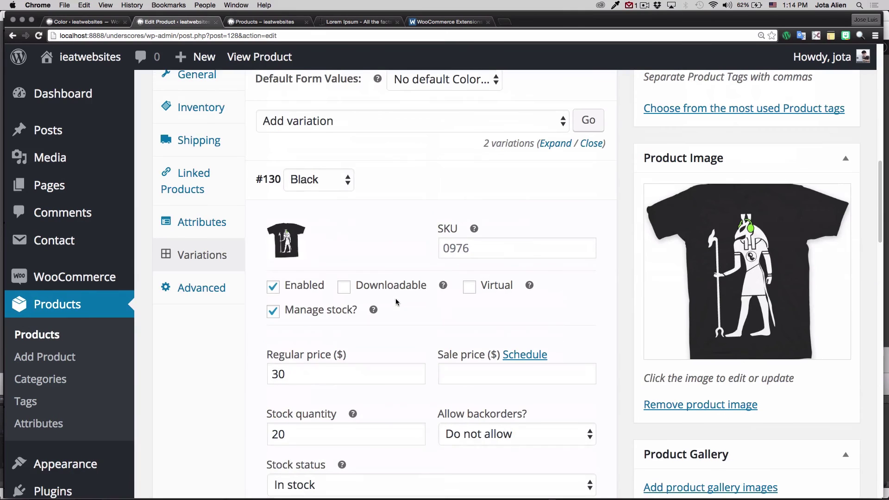
pyautogui.scroll(-10, 347, 286)
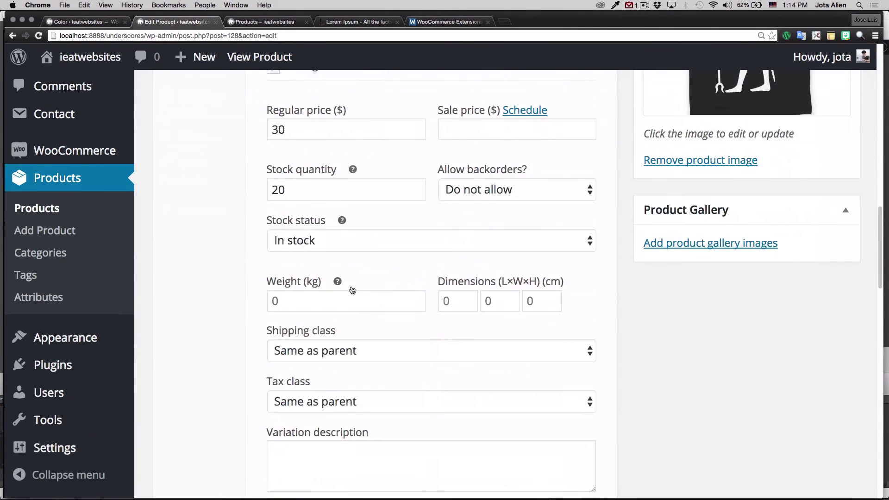
pyautogui.scroll(10, 327, 325)
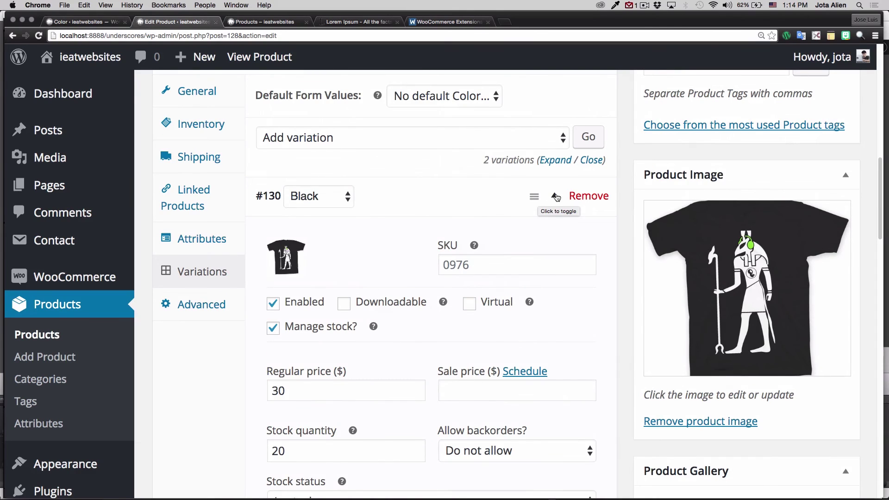
pyautogui.click(556, 198)
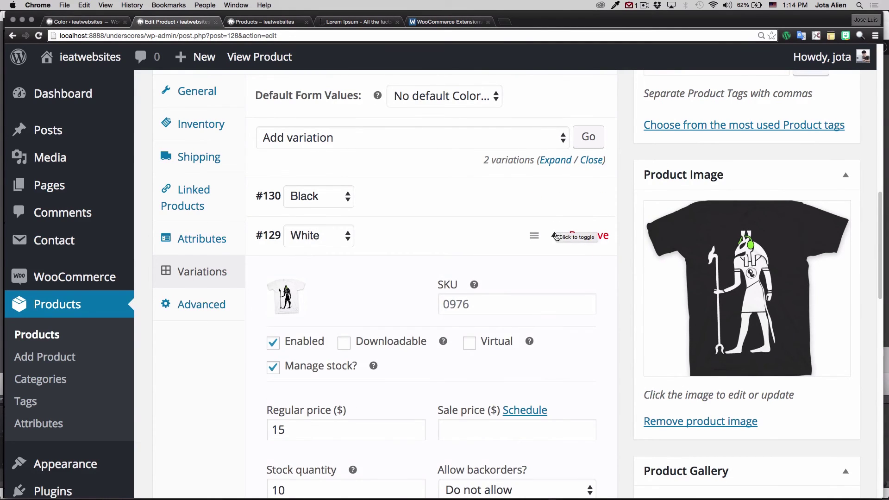
pyautogui.click(555, 237)
pyautogui.scroll(3, 616, 259)
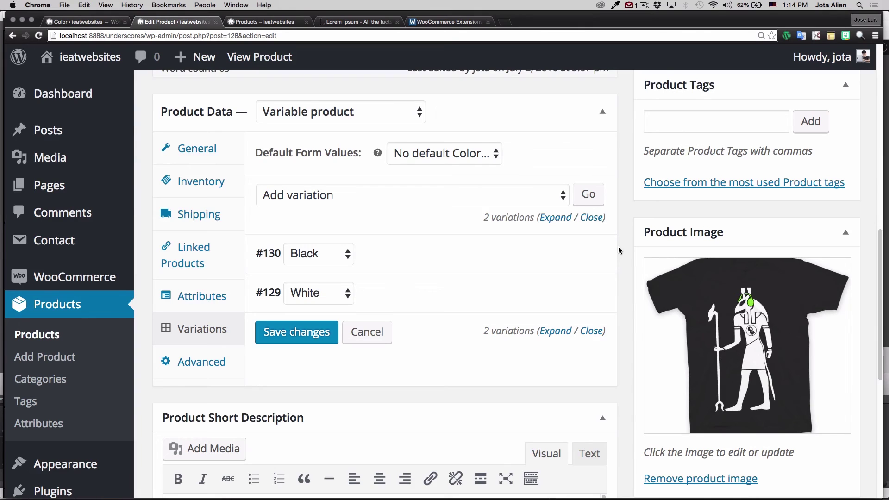
pyautogui.scroll(-3, 619, 251)
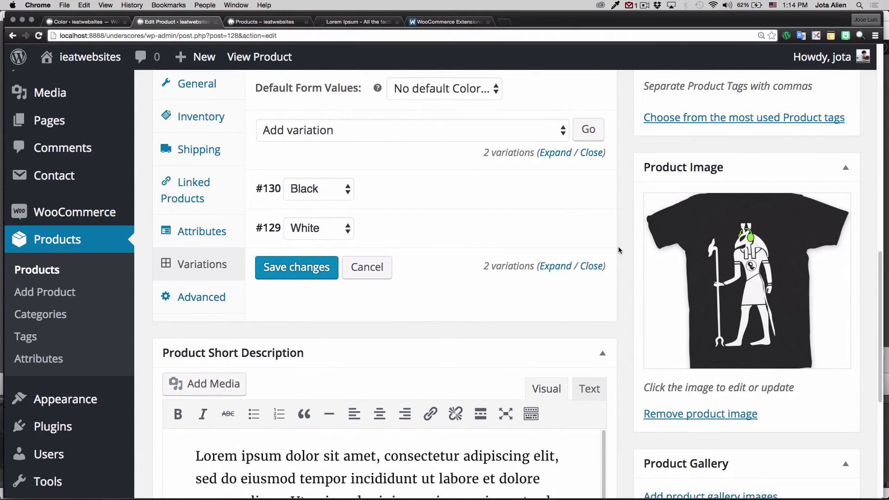
pyautogui.scroll(3, 619, 250)
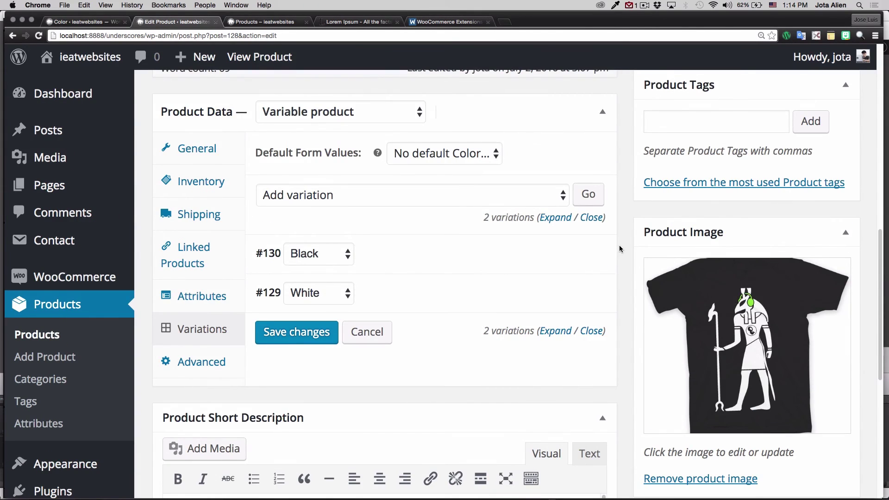
# Update the Alien5 product and open its page on the storefront
pyautogui.scroll(15, 620, 249)
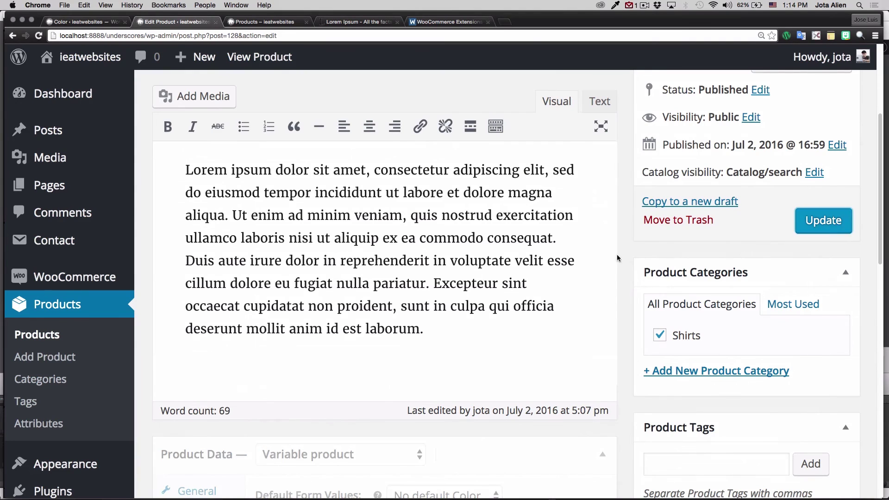
pyautogui.scroll(7, 620, 243)
pyautogui.click(269, 58)
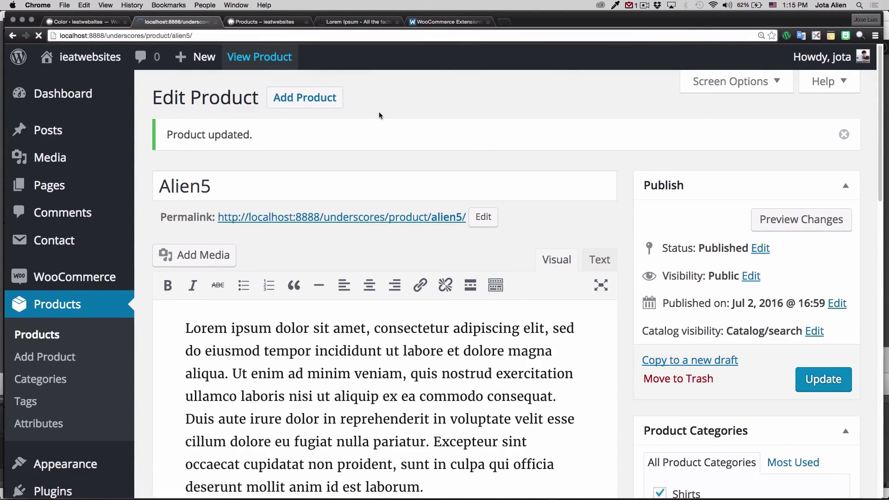
# Choose the White color on the Alien5 product page and check its image, price and stock
pyautogui.scroll(-10, 421, 176)
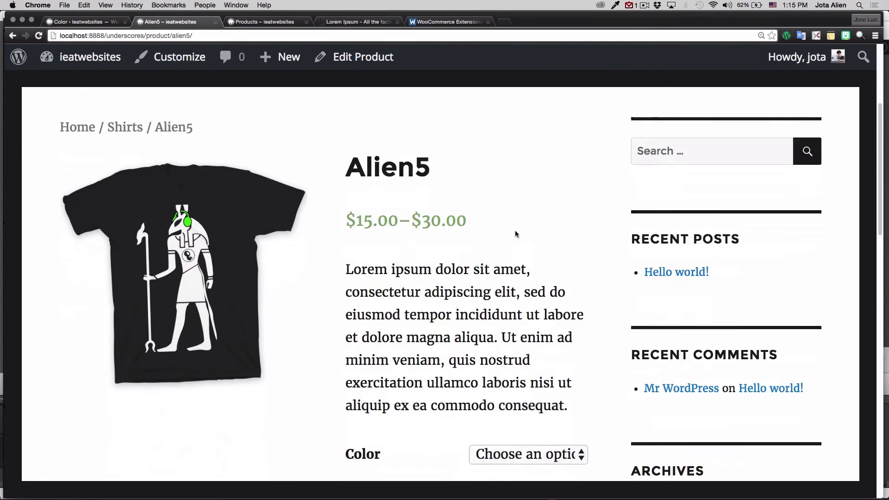
pyautogui.scroll(-3, 532, 233)
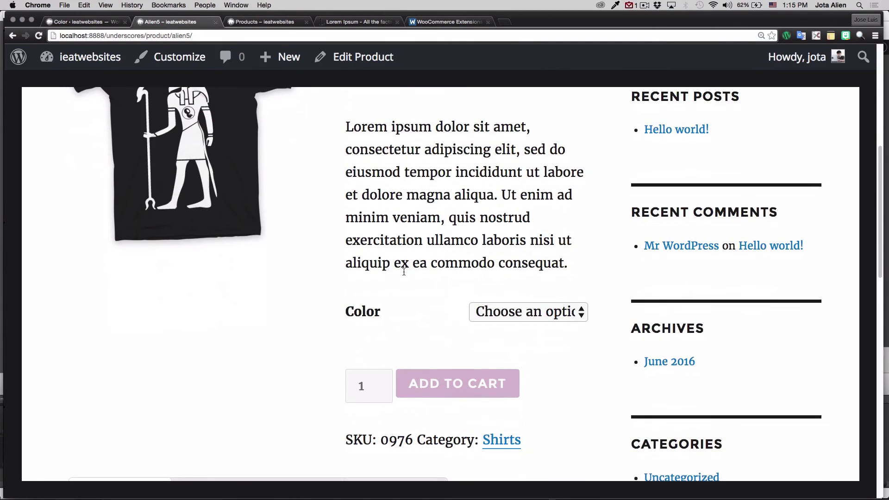
pyautogui.scroll(-3, 394, 320)
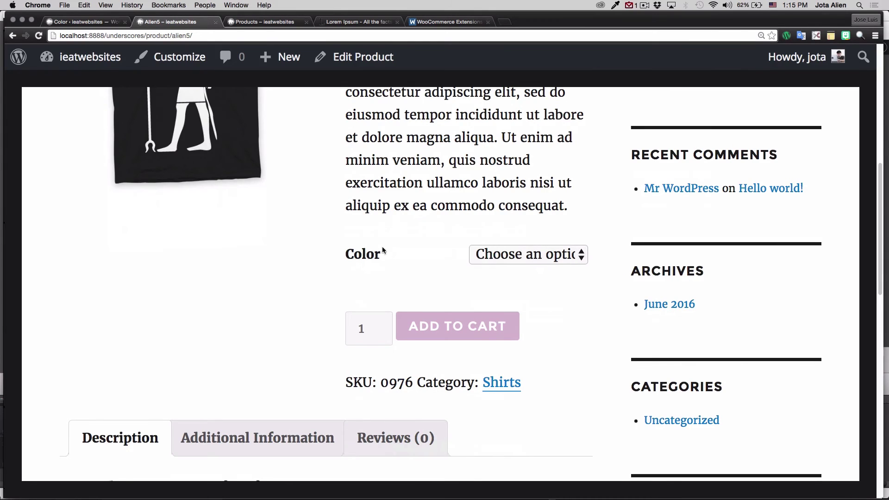
pyautogui.moveTo(351, 256); pyautogui.dragTo(403, 252)
pyautogui.click(405, 233)
pyautogui.click(494, 260)
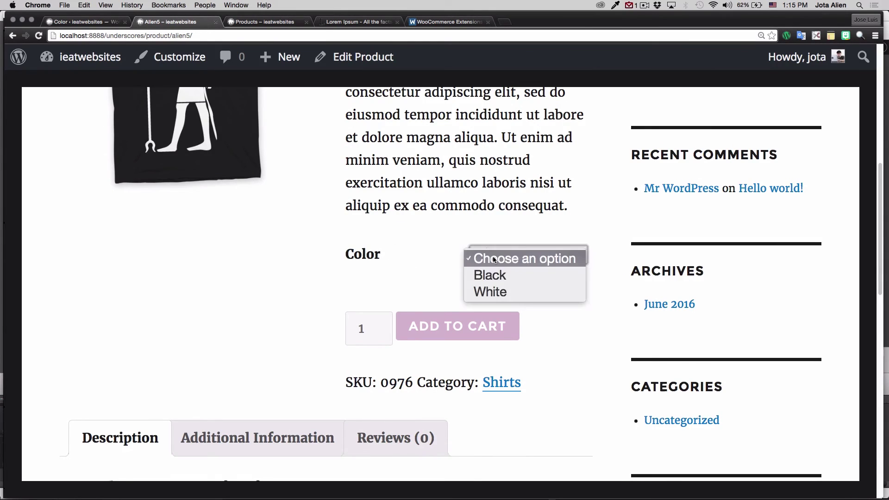
pyautogui.click(491, 291)
pyautogui.scroll(10, 410, 266)
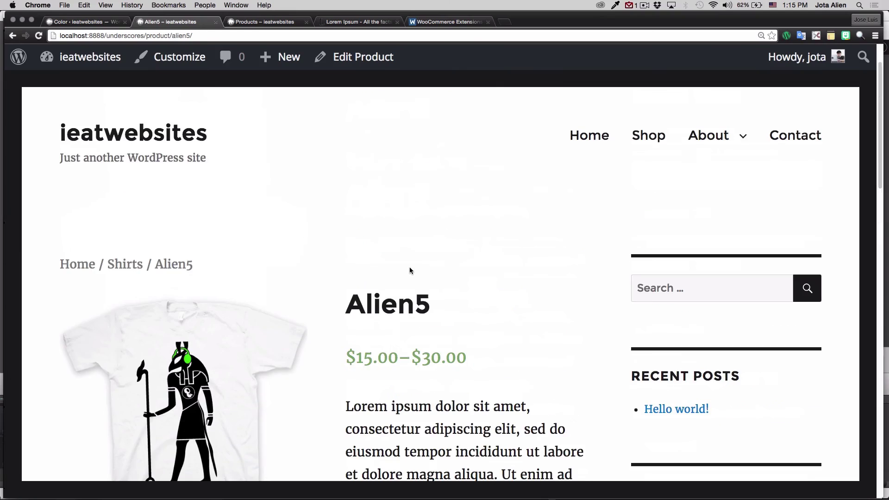
pyautogui.scroll(-1, 224, 358)
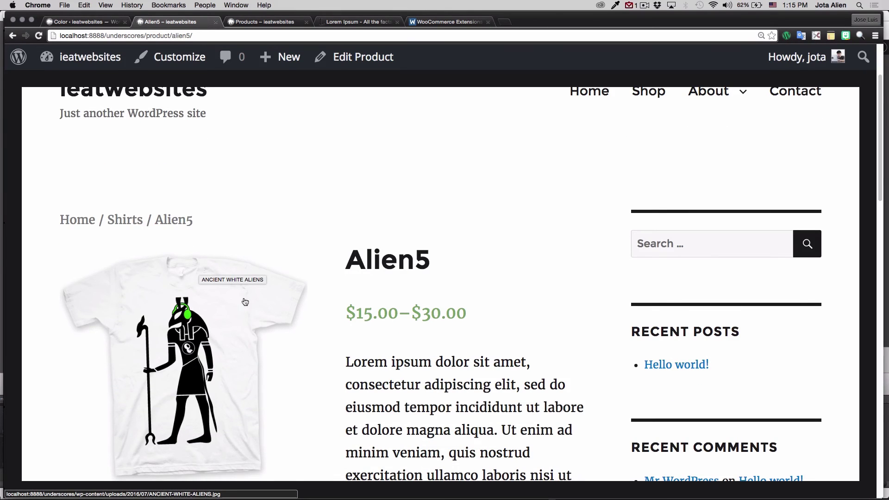
pyautogui.scroll(-2, 330, 334)
pyautogui.scroll(-7, 263, 286)
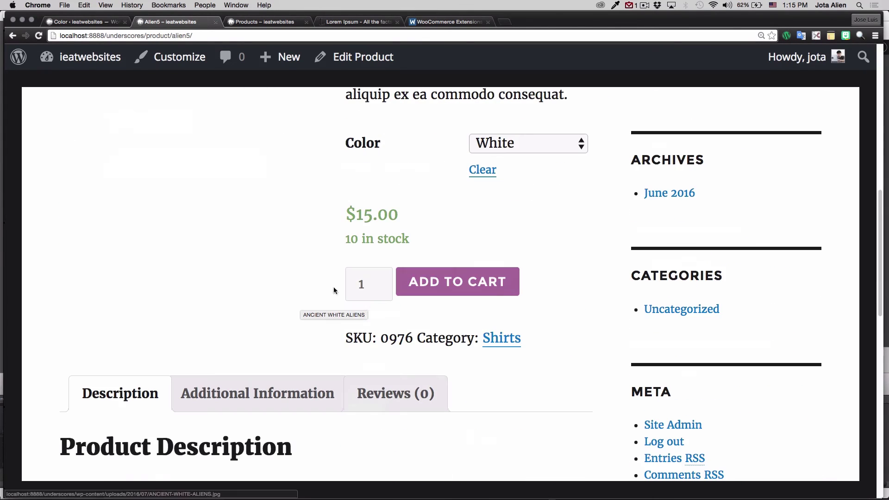
# Choose the Black color on the product page and check its image, price and stock
pyautogui.click(518, 147)
pyautogui.click(515, 132)
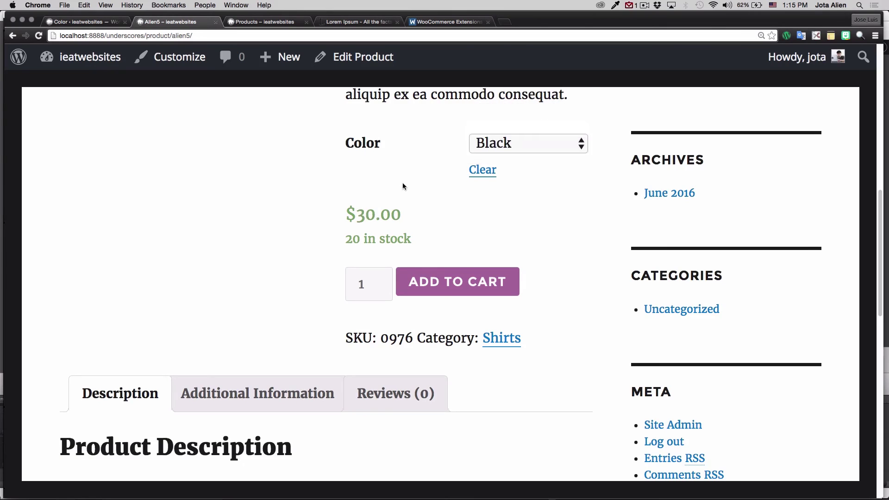
pyautogui.scroll(10, 401, 190)
pyautogui.scroll(-1, 401, 190)
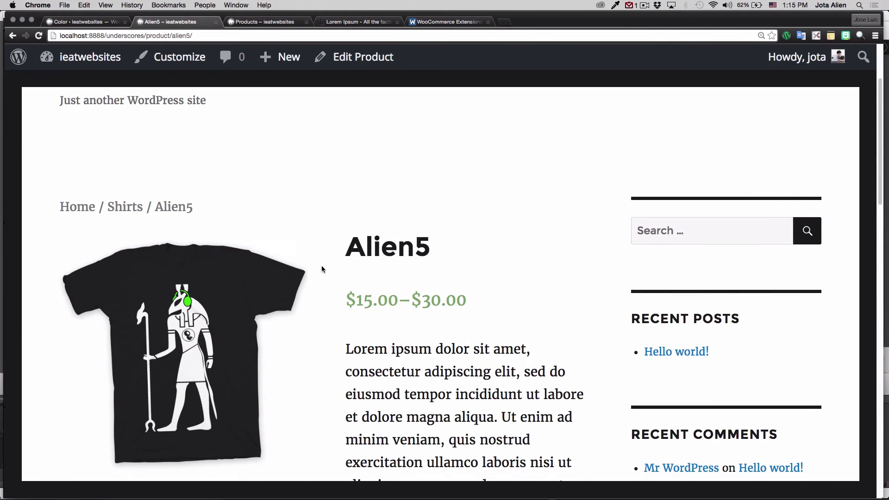
pyautogui.scroll(-2, 322, 265)
pyautogui.scroll(-2, 322, 269)
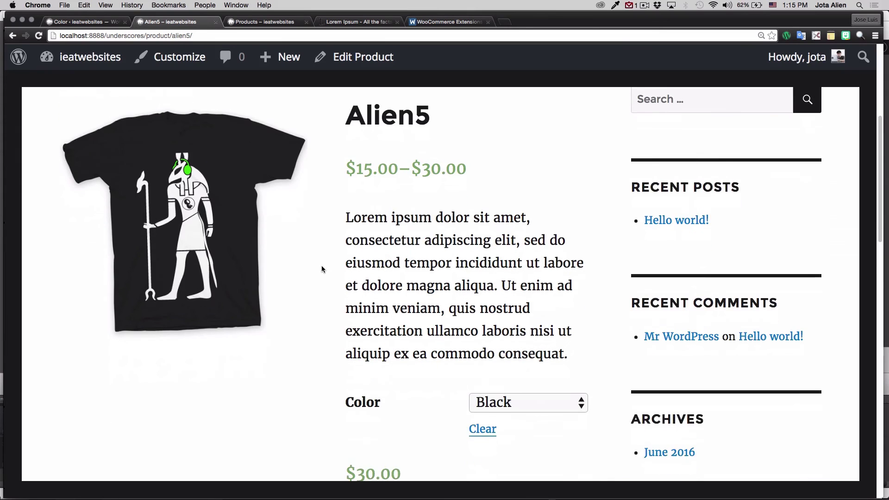
pyautogui.scroll(1, 322, 269)
pyautogui.scroll(1, 343, 209)
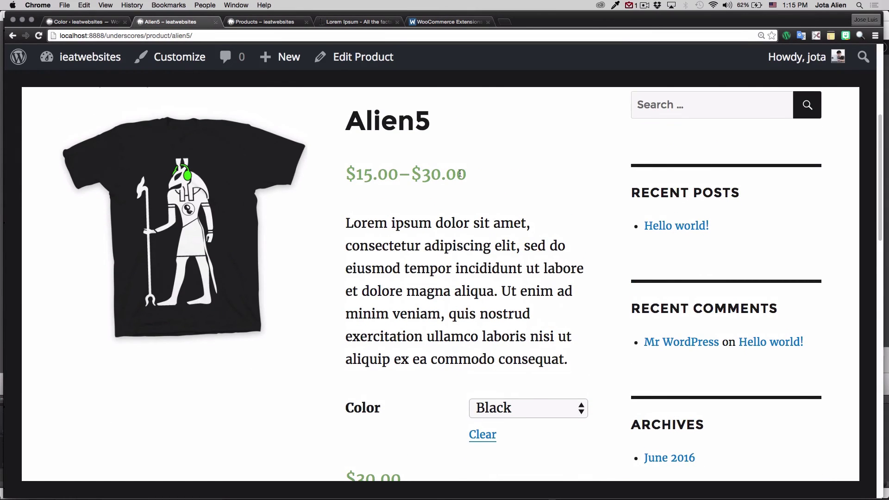
# Alternate the color between White and Black to compare their images, prices and stock, finishing with White selected
pyautogui.scroll(-1, 352, 268)
pyautogui.click(543, 394)
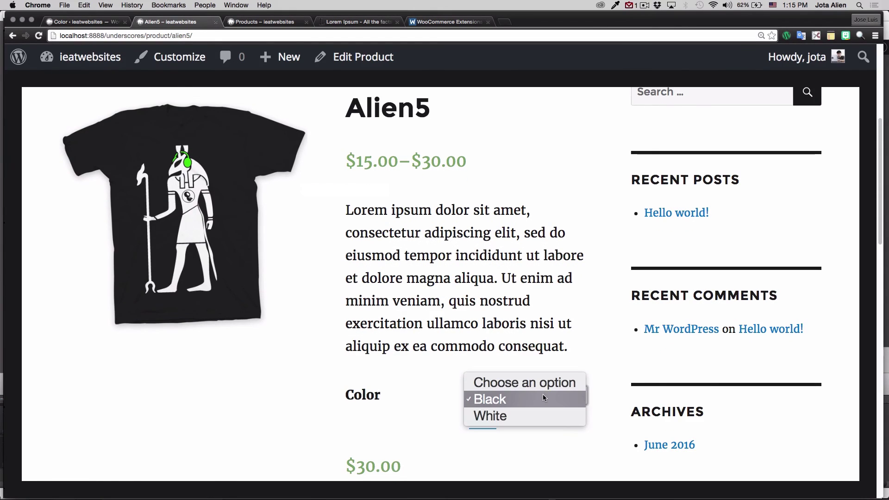
pyautogui.click(535, 413)
pyautogui.scroll(-4, 407, 397)
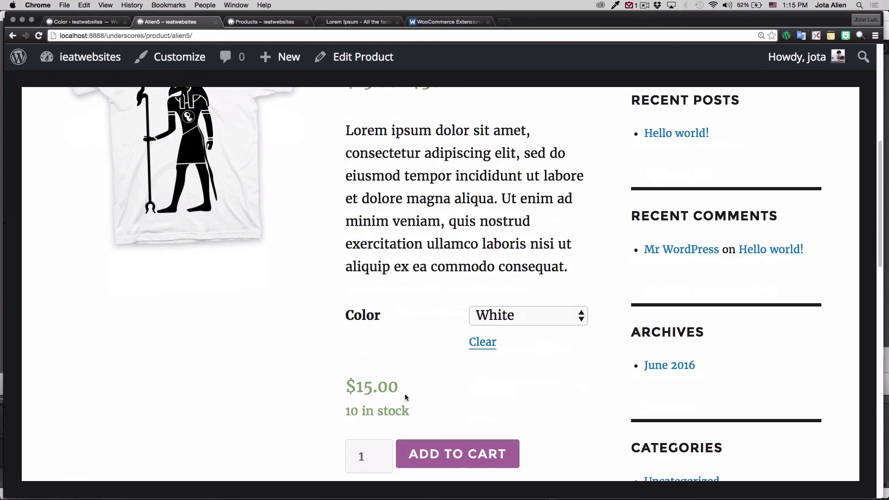
pyautogui.click(499, 310)
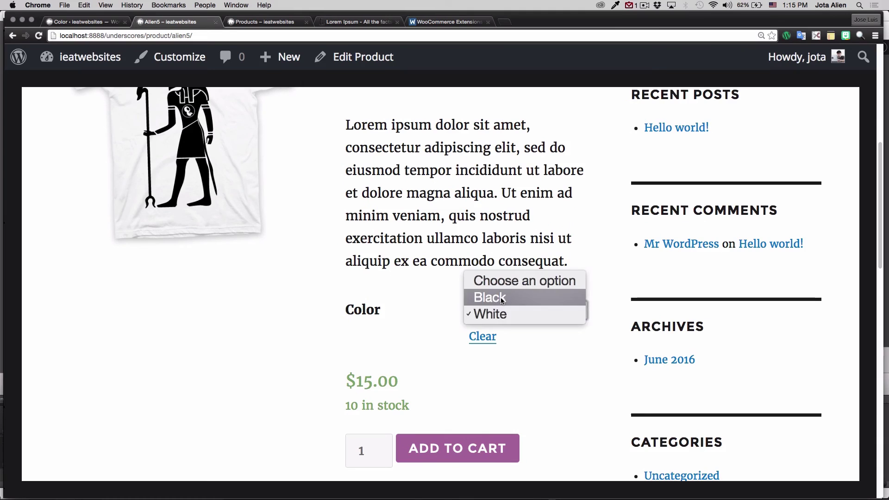
pyautogui.click(379, 390)
pyautogui.press('Up')
pyautogui.click(503, 309)
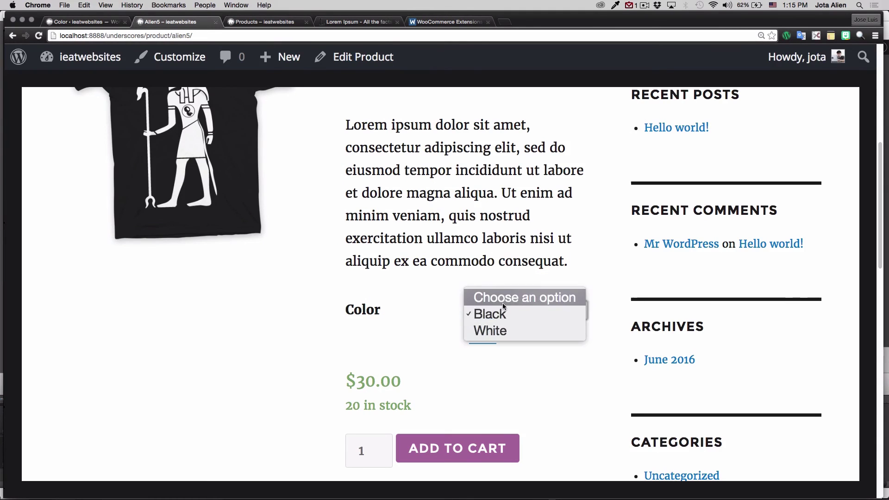
pyautogui.click(514, 331)
pyautogui.scroll(3, 604, 343)
pyautogui.scroll(-3, 604, 329)
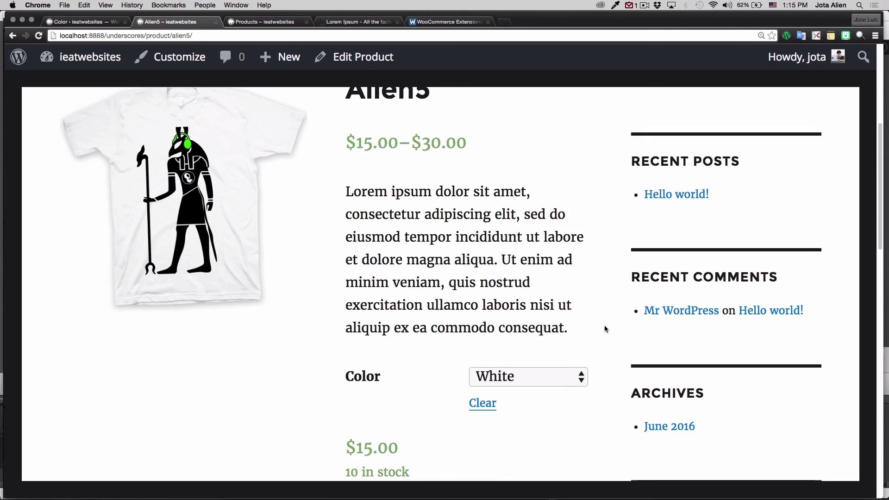
# Add one White Alien5 shirt to the cart and open the cart page
pyautogui.scroll(-3, 604, 329)
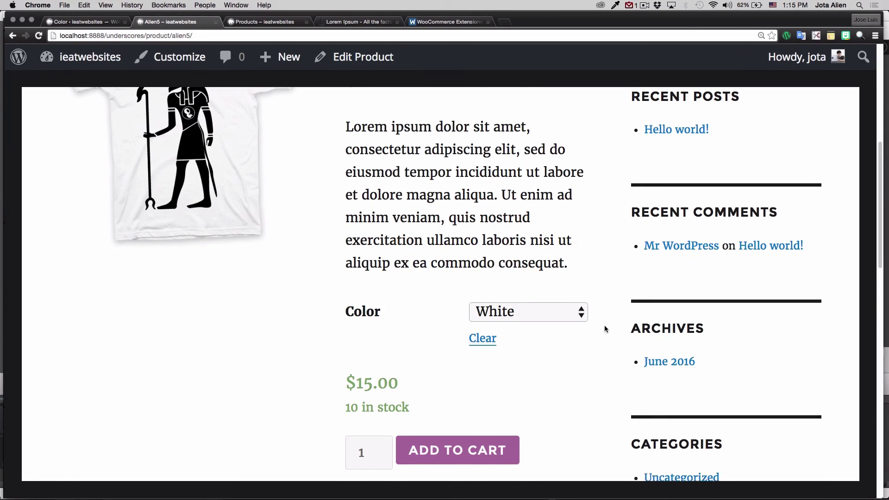
pyautogui.scroll(-6, 604, 329)
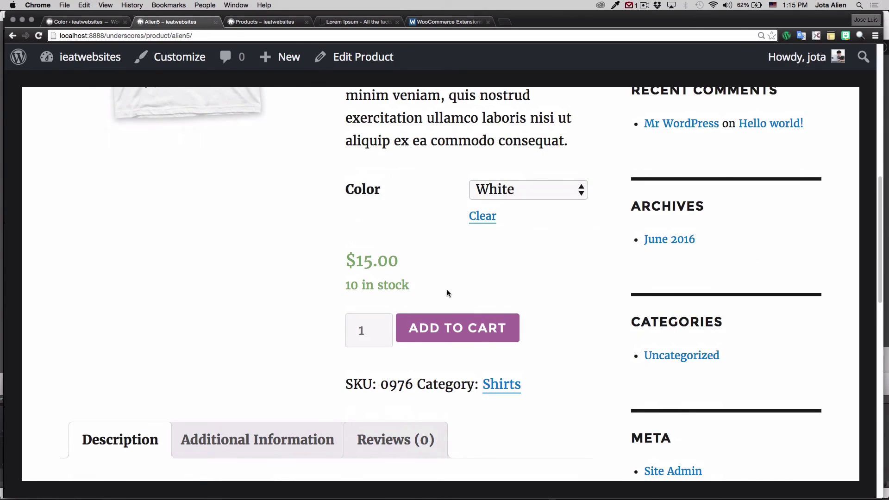
pyautogui.click(443, 333)
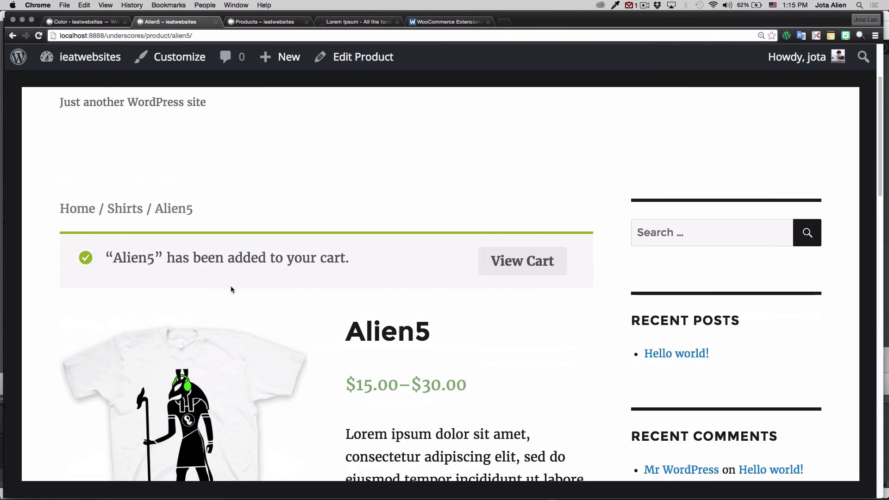
pyautogui.click(509, 263)
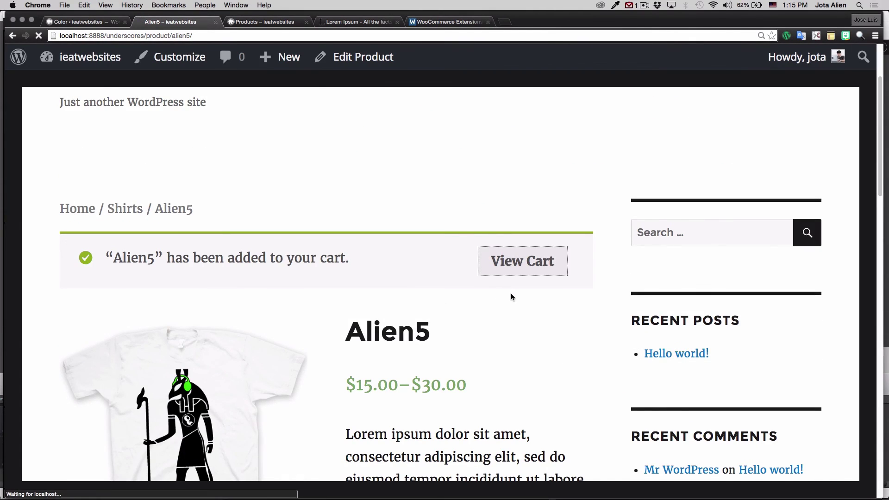
# Review the cart's Alien5 line and its totals, checking the flat rate shipping charge
pyautogui.scroll(-6, 513, 297)
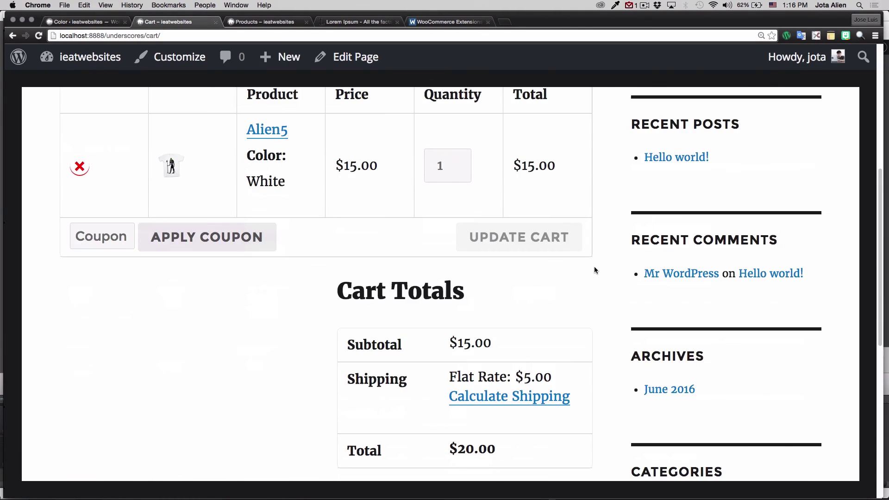
pyautogui.scroll(2, 594, 266)
pyautogui.scroll(-4, 607, 233)
pyautogui.scroll(-2, 607, 237)
pyautogui.moveTo(450, 280); pyautogui.dragTo(552, 281)
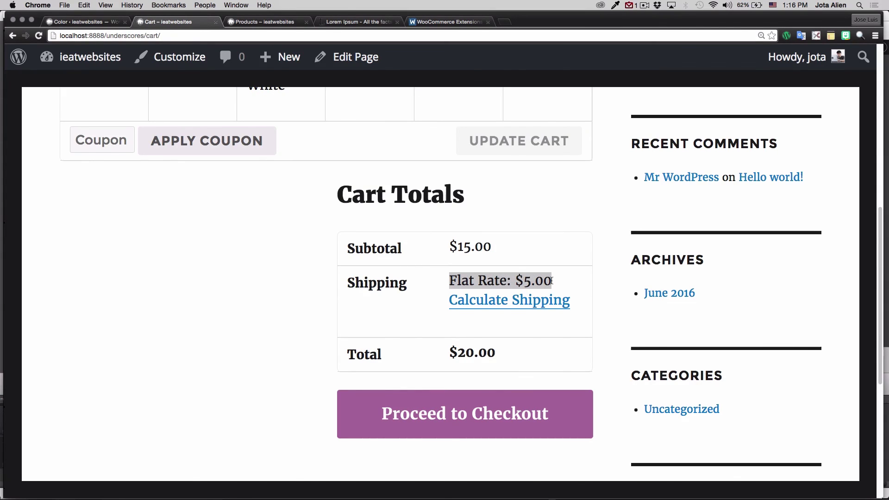
pyautogui.click(527, 283)
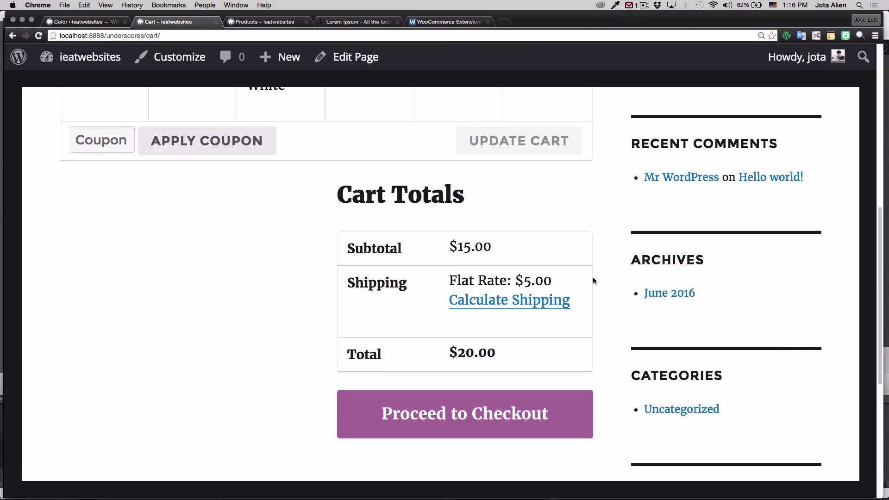
# Proceed from the cart totals to the checkout page
pyautogui.scroll(-4, 600, 276)
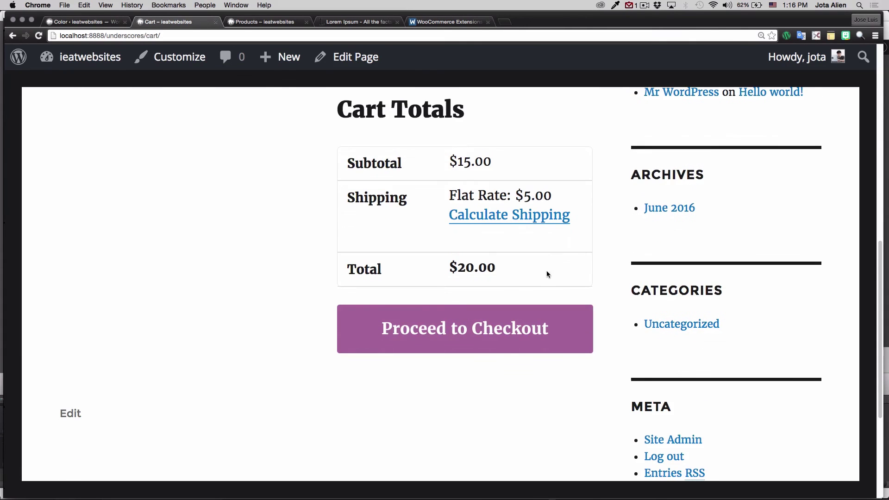
pyautogui.scroll(-1, 540, 272)
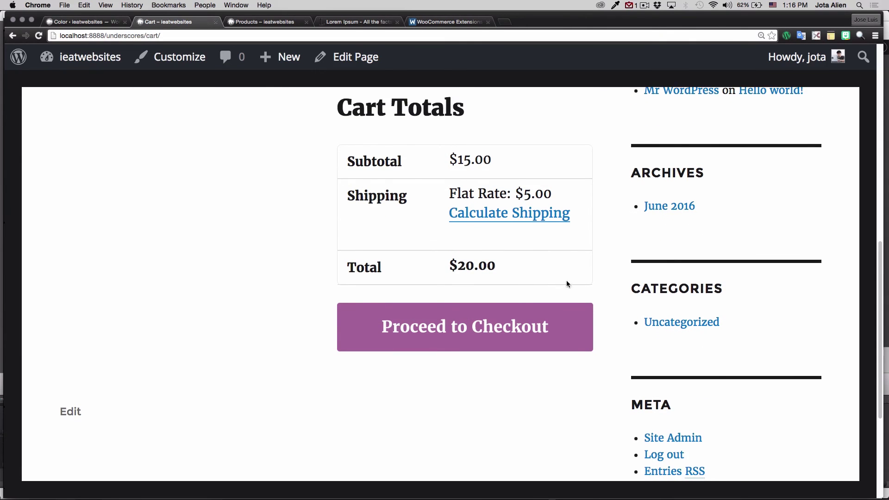
pyautogui.scroll(-2, 563, 281)
pyautogui.click(472, 278)
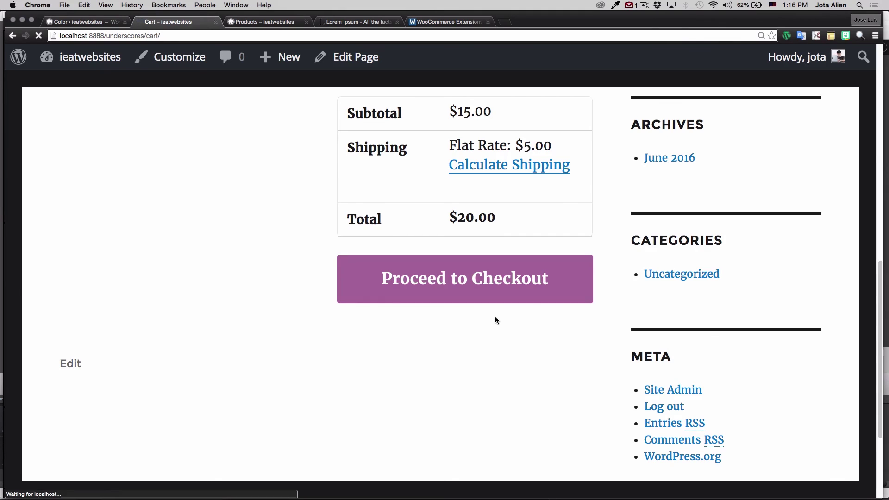
# Examine the checkout page's billing fields, order summary and PayPal payment section
pyautogui.scroll(-6, 495, 317)
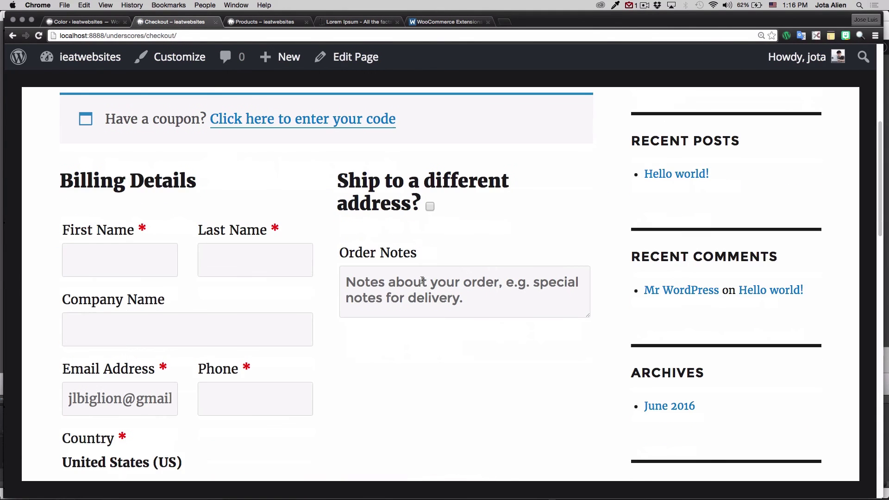
pyautogui.scroll(-1, 323, 276)
pyautogui.scroll(-10, 318, 251)
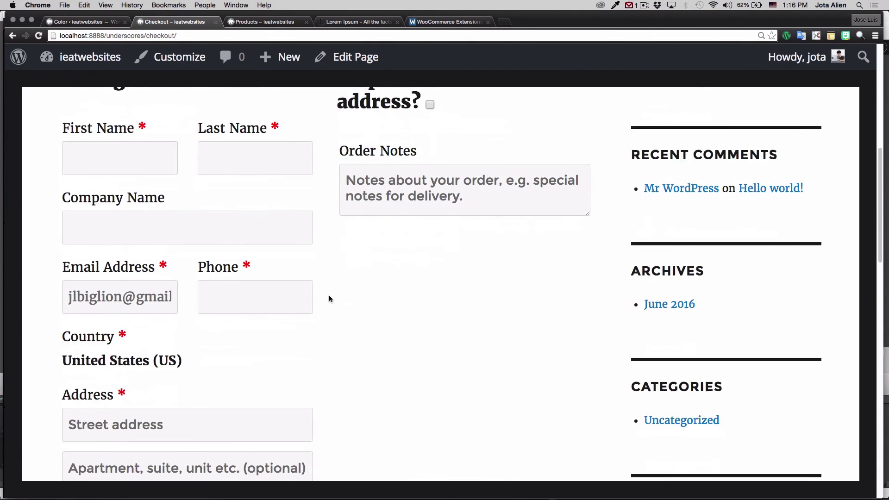
pyautogui.scroll(-5, 329, 299)
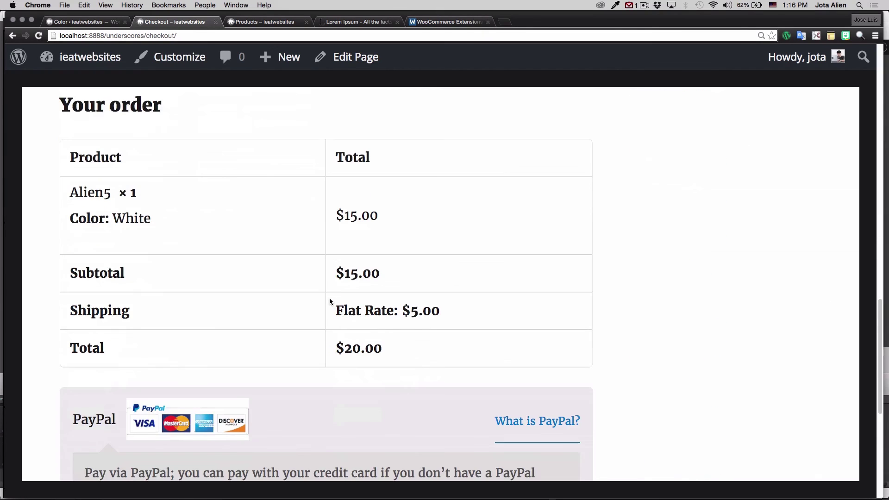
pyautogui.scroll(-5, 353, 271)
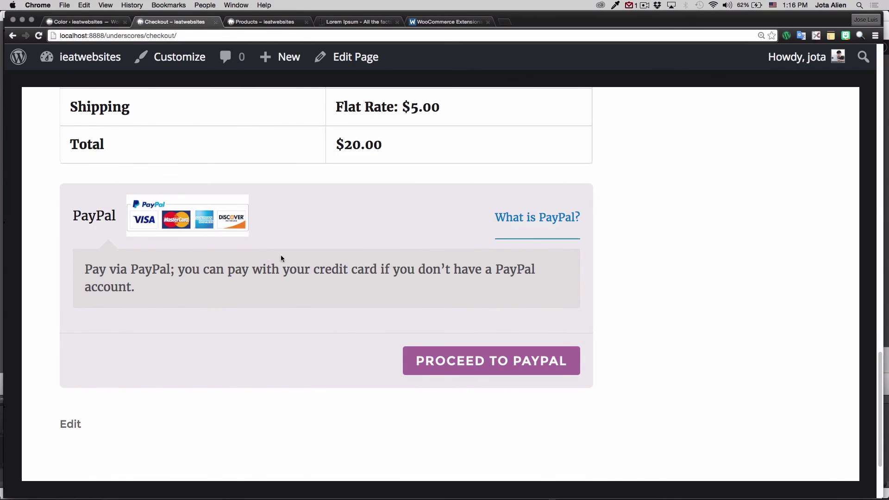
pyautogui.scroll(3, 296, 258)
pyautogui.scroll(4, 314, 266)
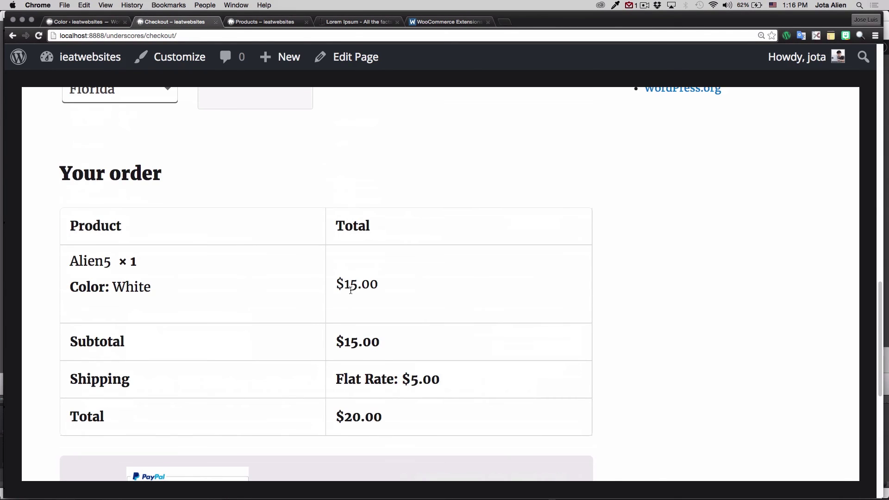
pyautogui.scroll(-7, 415, 294)
pyautogui.scroll(9, 360, 275)
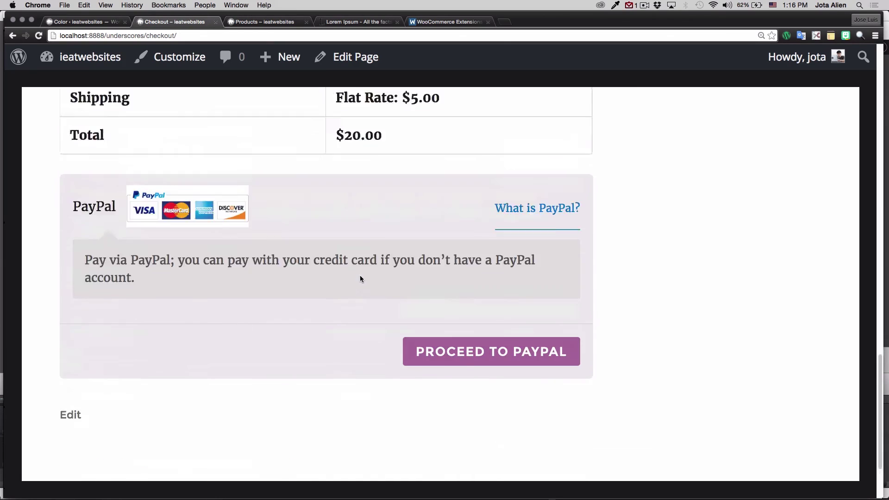
pyautogui.scroll(10, 360, 276)
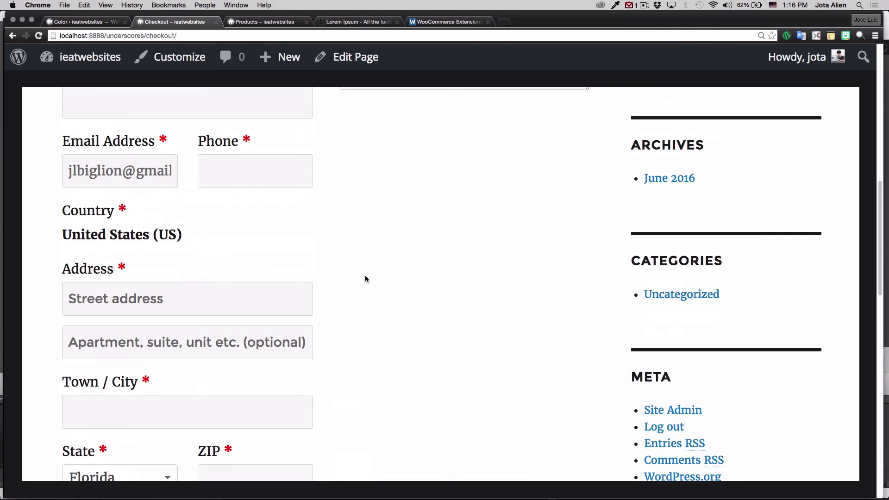
pyautogui.scroll(1, 365, 278)
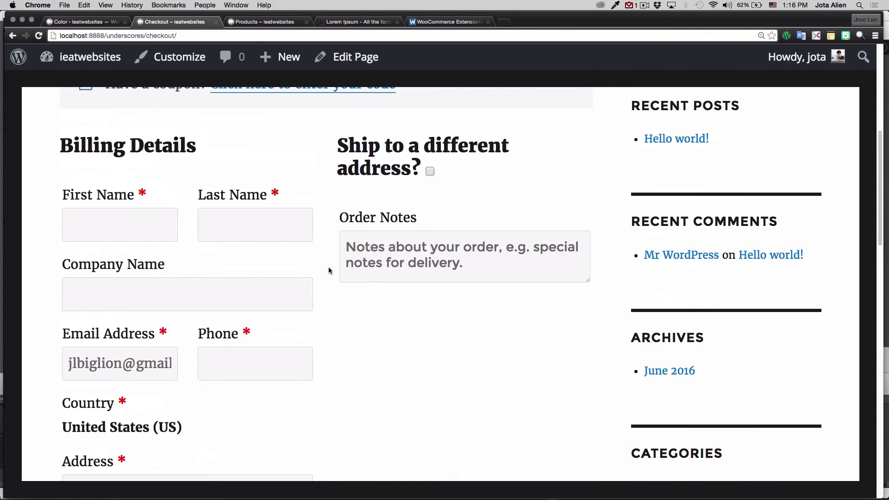